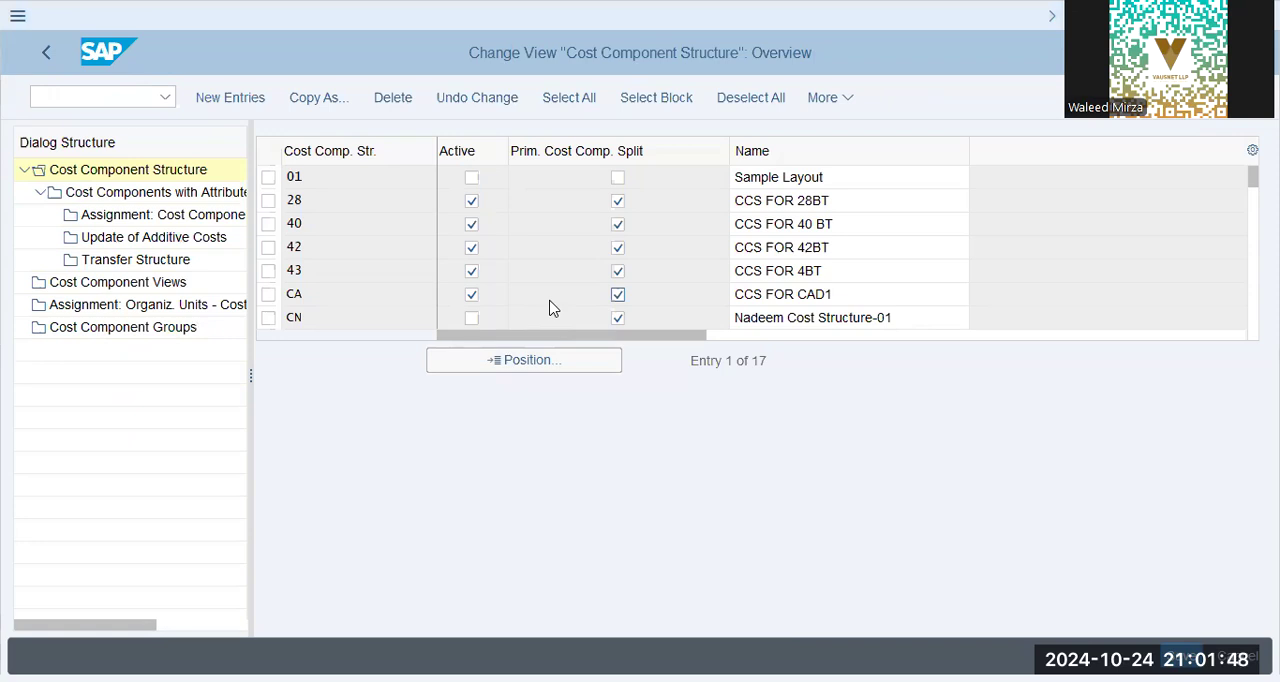
- Copy the cost component structure 01 (Sample Layout) as a new structure Z9, including its dependent entries
left_click(278, 179)
left_click(270, 179)
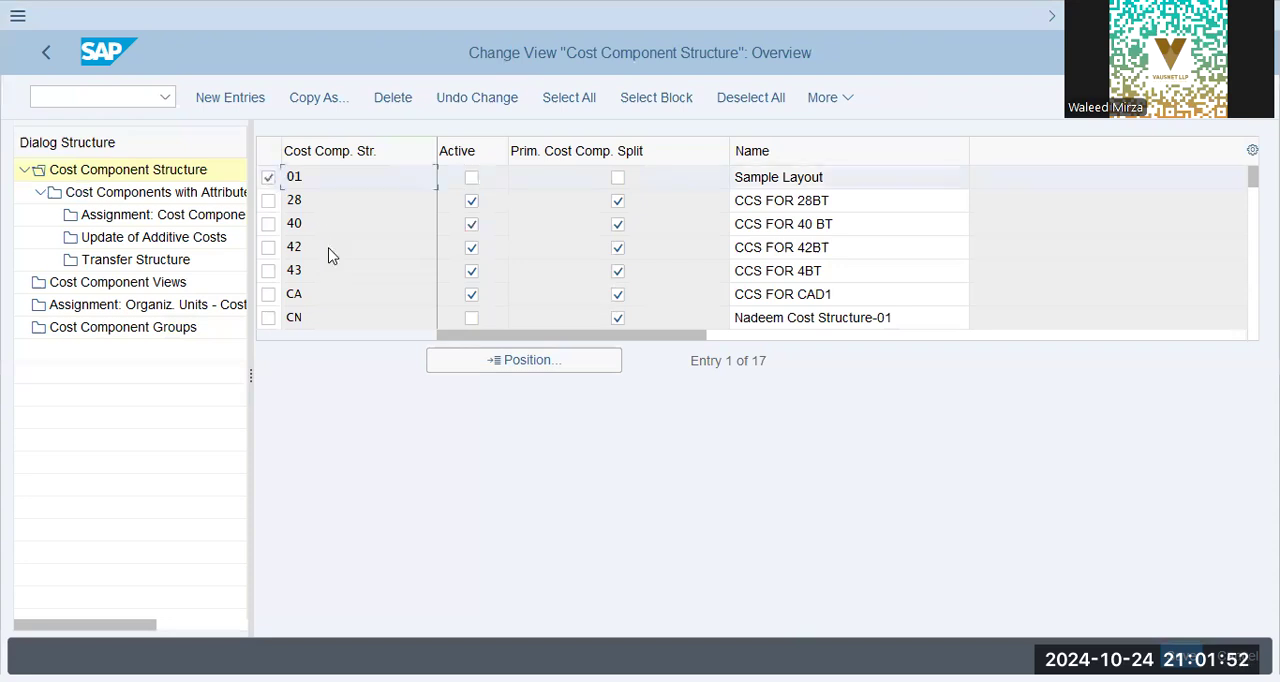
key("alt+Tab")
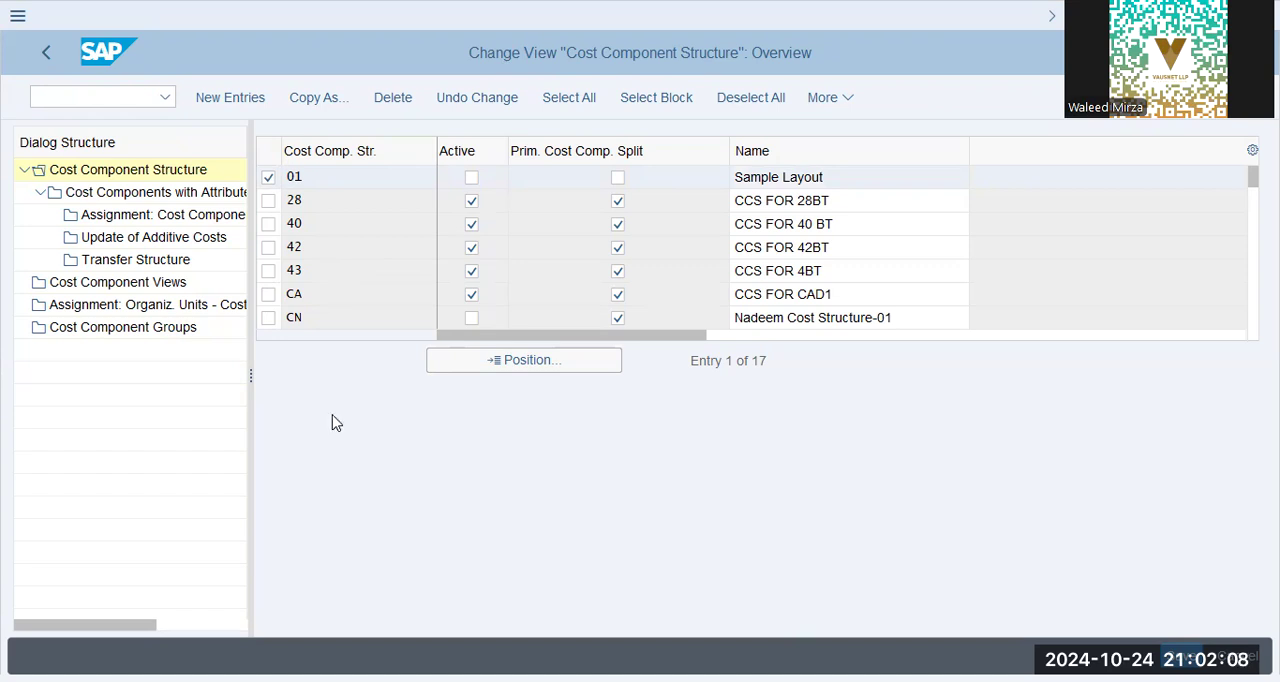
left_click(320, 98)
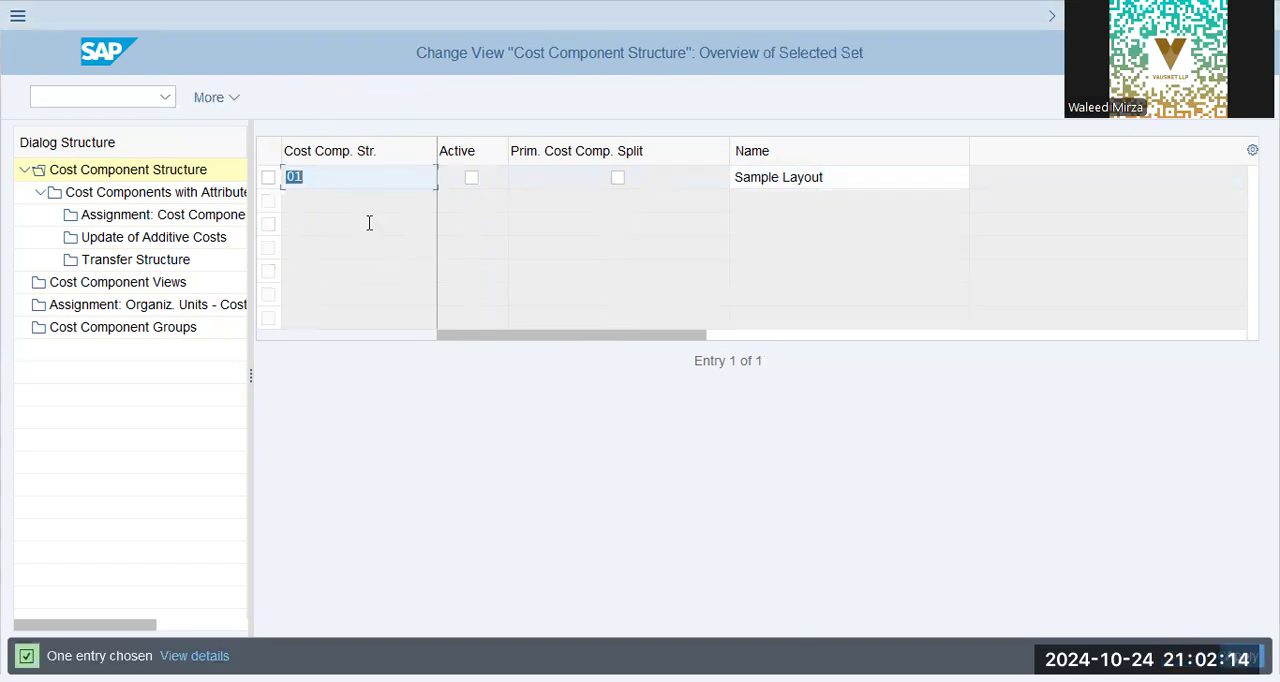
type("z9")
key("Tab")
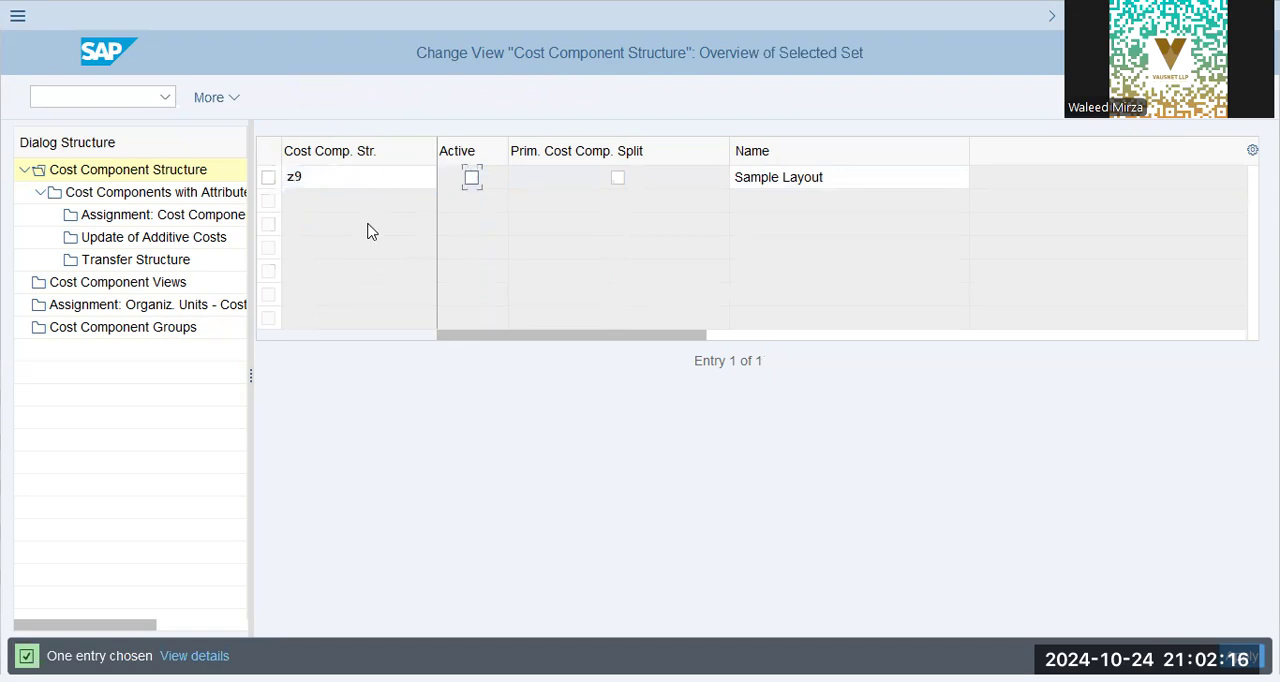
key("Return")
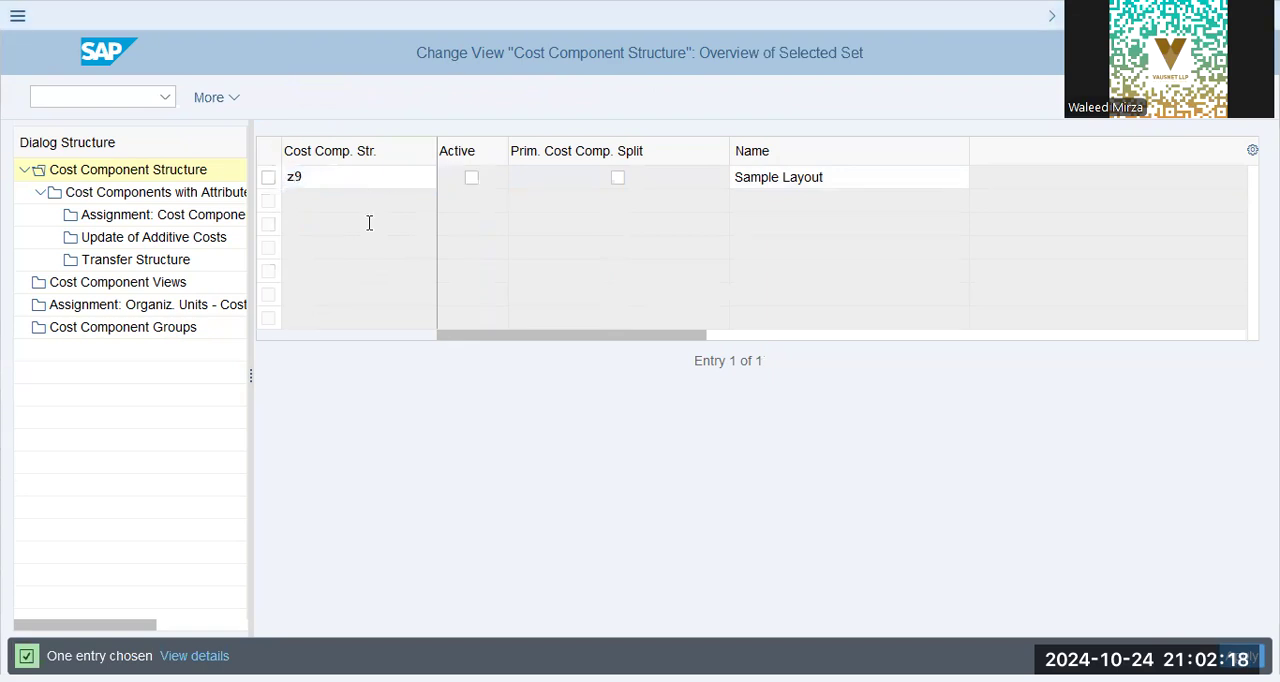
key("space")
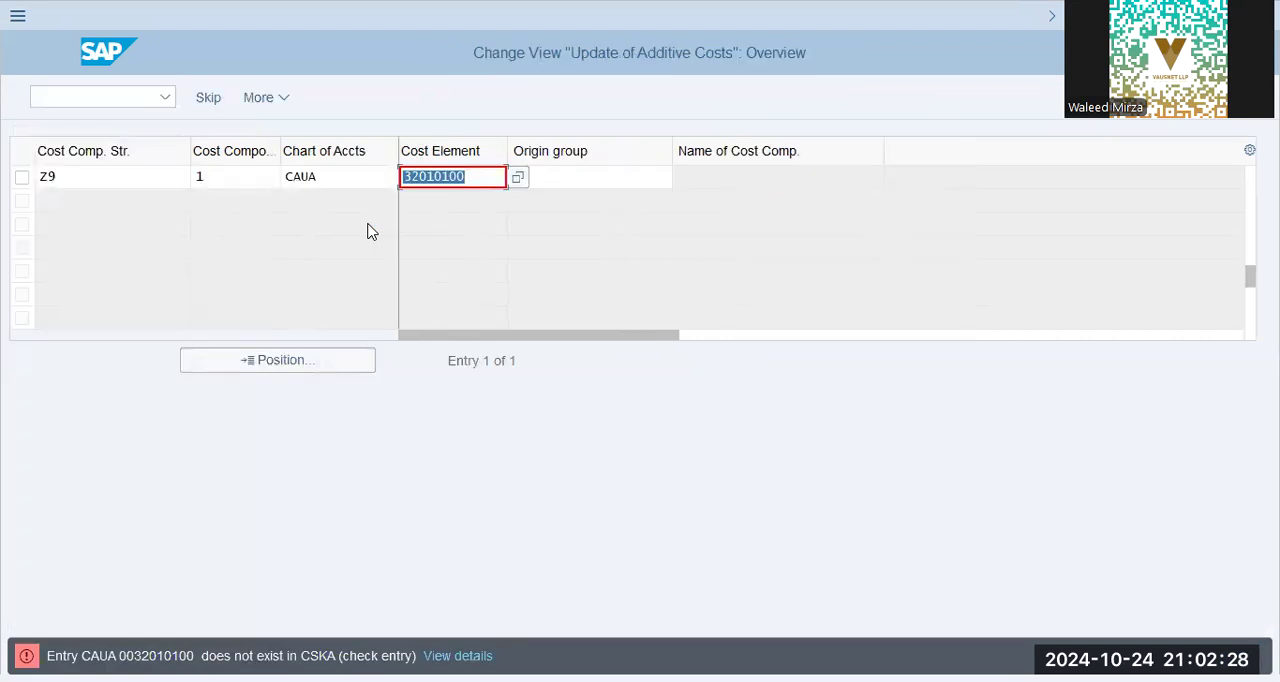
- For cost component 1 of Z9 in the additive costs update, set the chart of accounts to ZAP9 and clear the cost element
key("BackSpace")
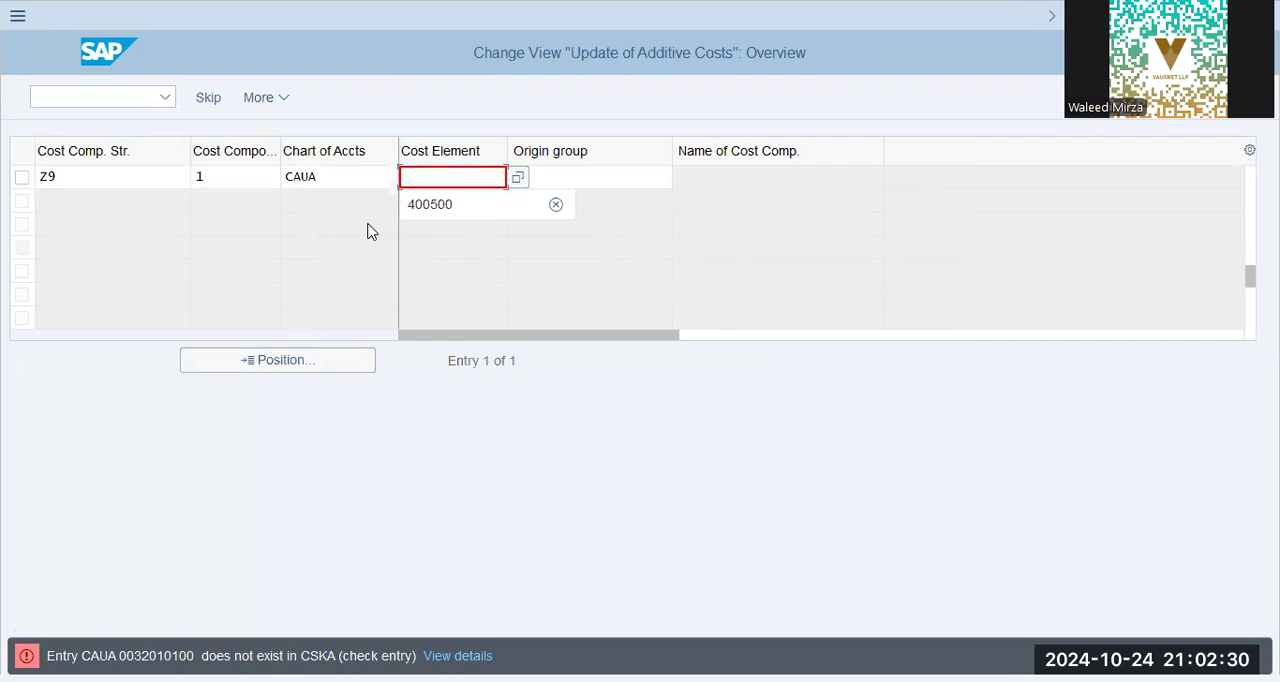
key("shift+Tab")
key("BackSpace")
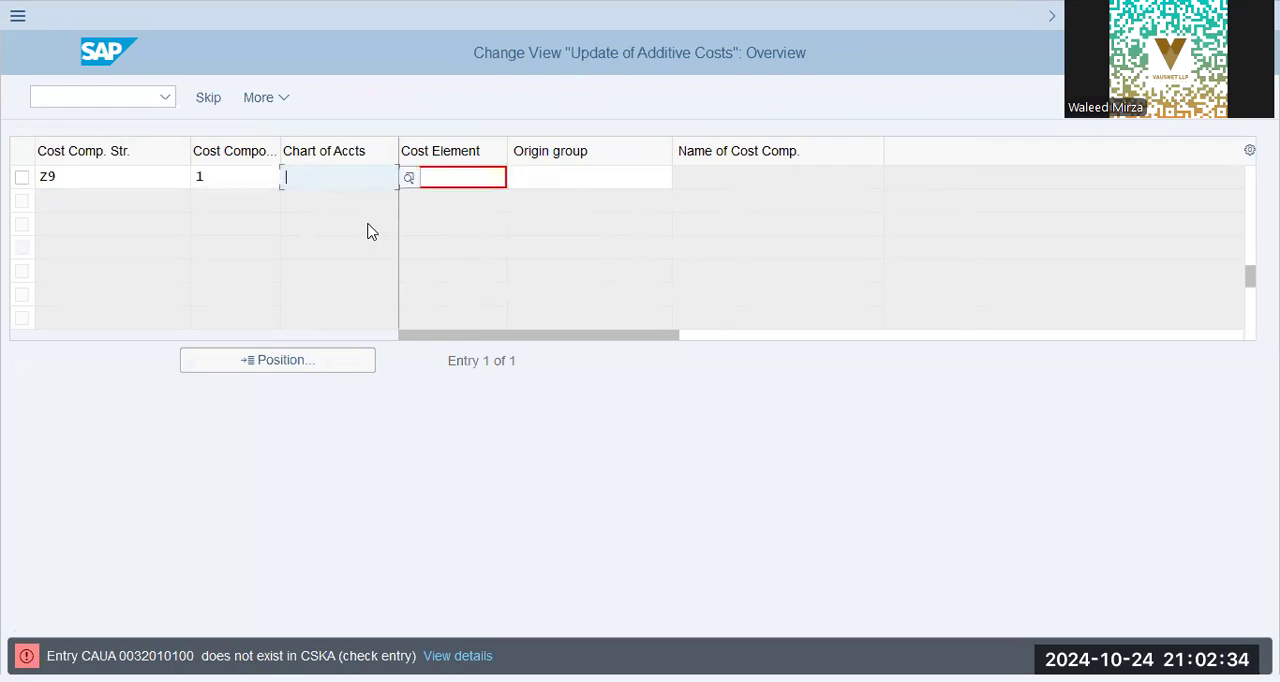
type("zap")
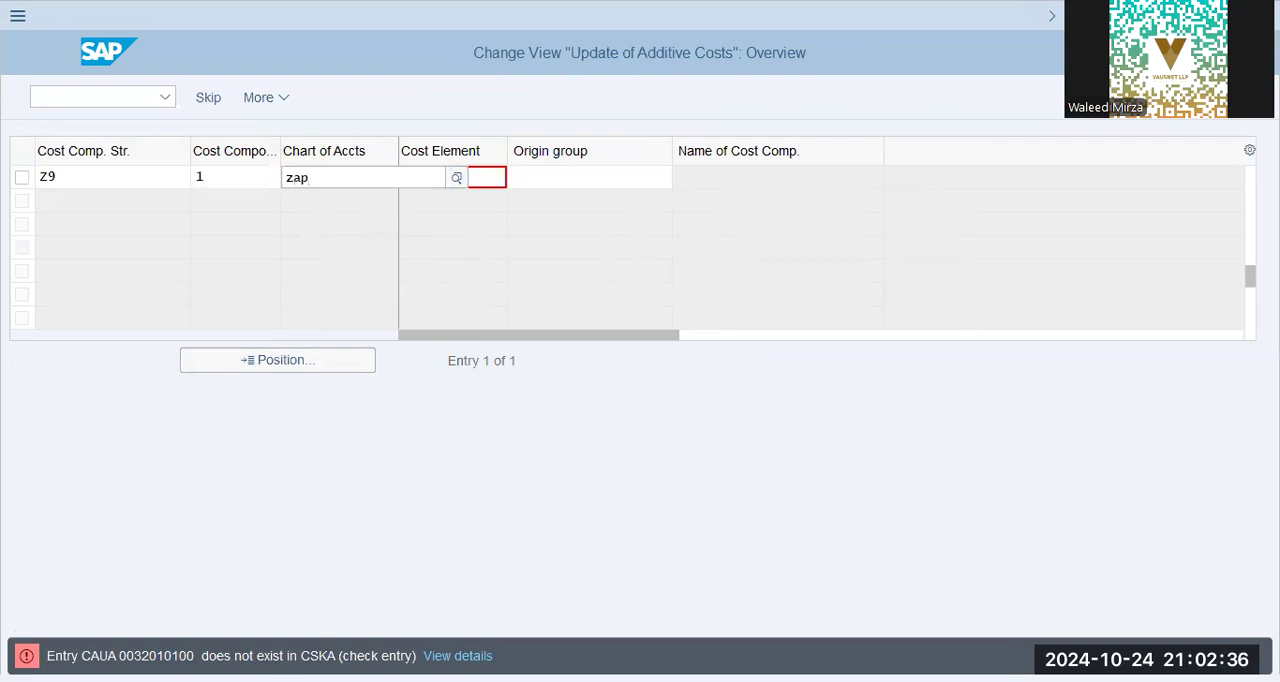
key("Return")
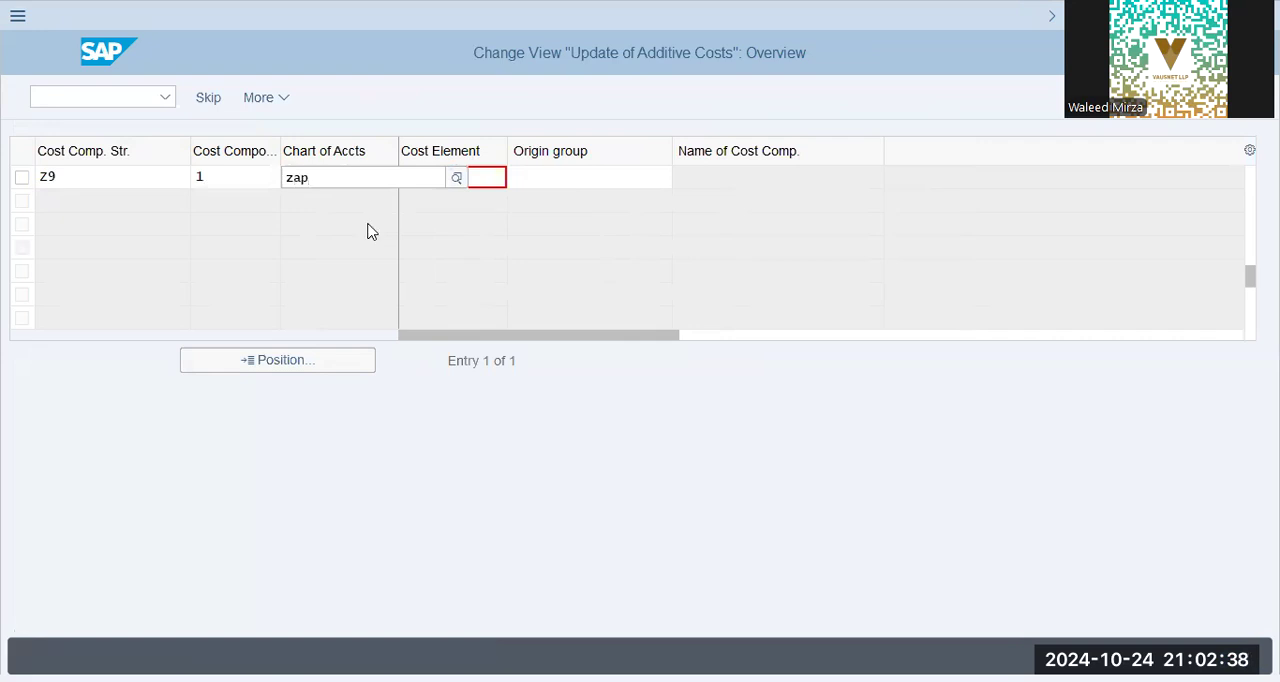
key("Tab")
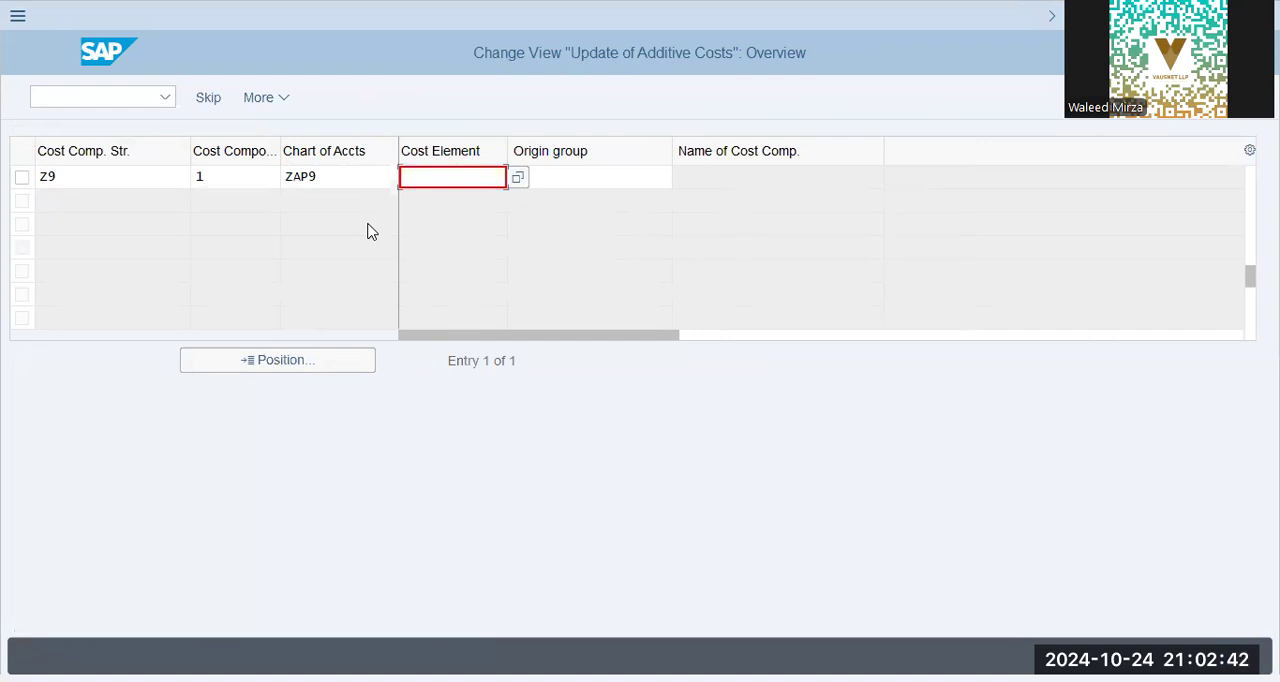
type("*")
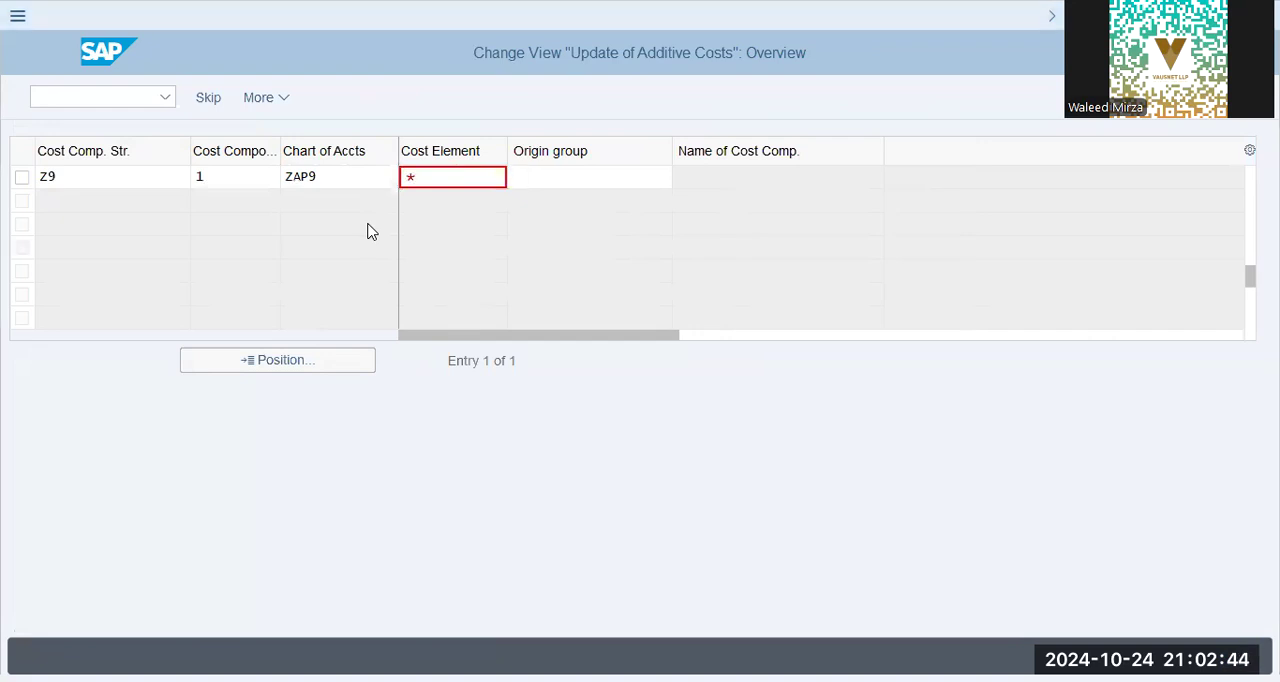
key("BackSpace")
key("Return")
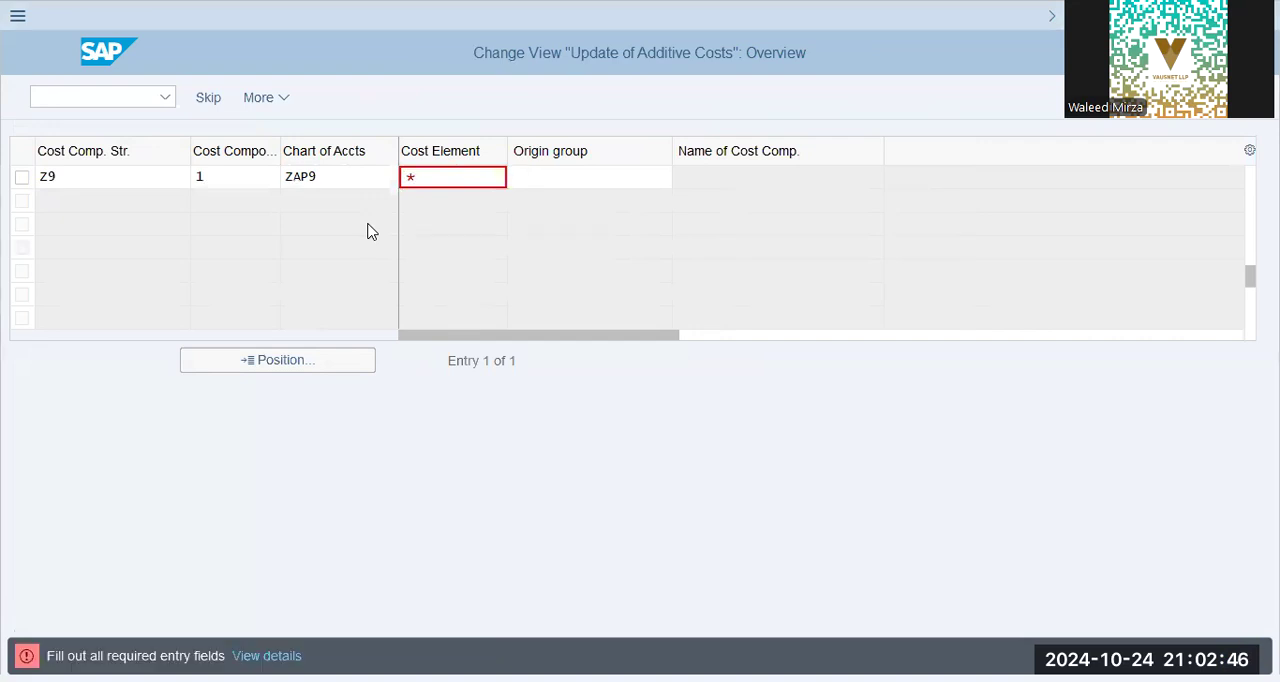
key("Down")
key("Return")
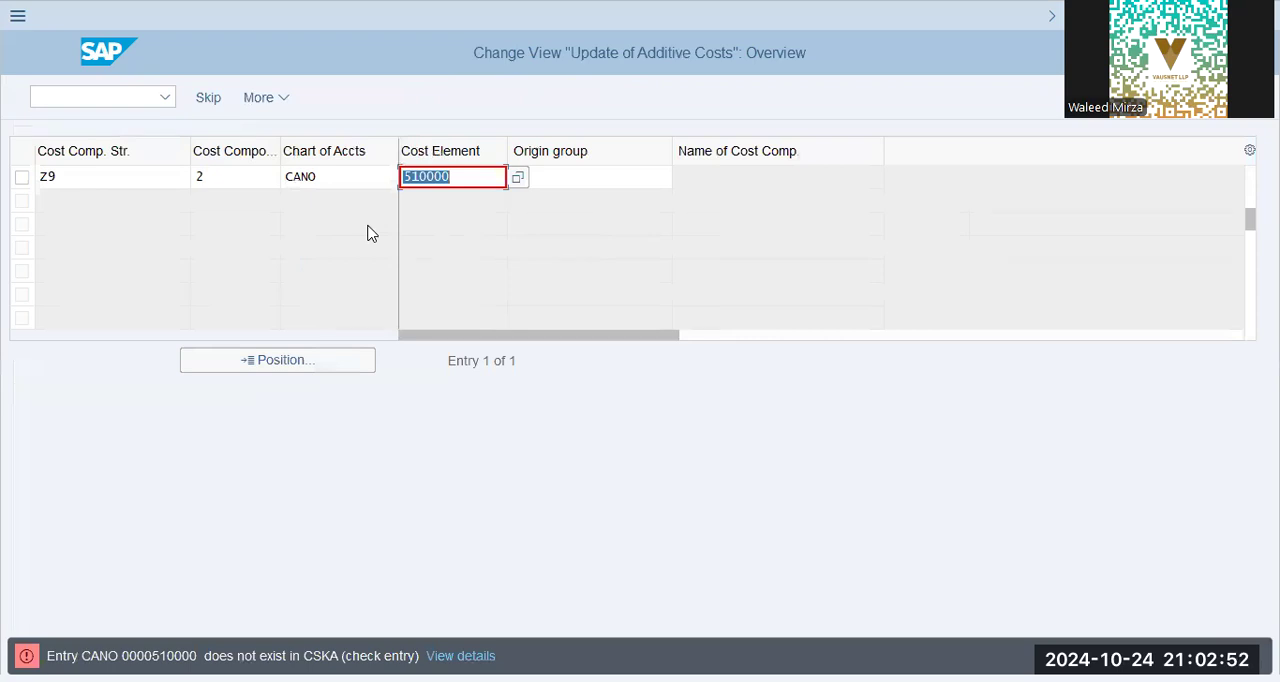
- Clear the chart of accounts and cost element in the additive costs entry for Z9 component 2 and move past it
key("shift+Tab")
key("Delete")
key("Tab")
key("Delete")
key("shift+Tab")
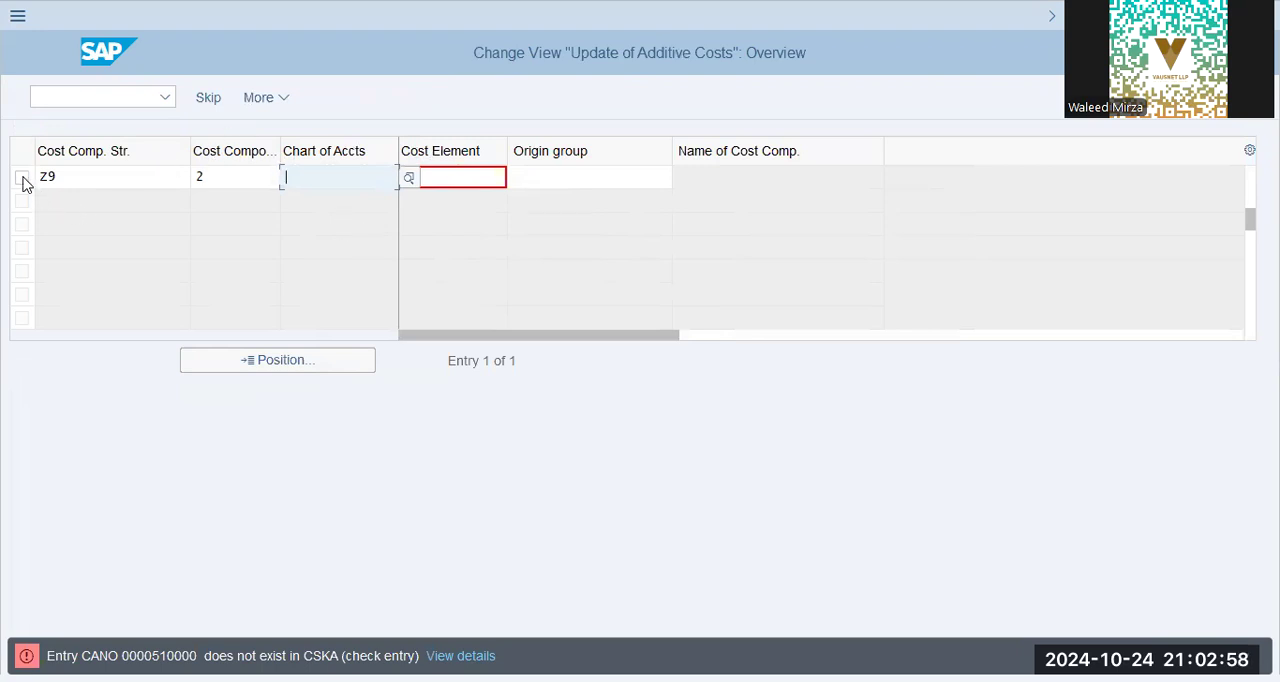
key("Return")
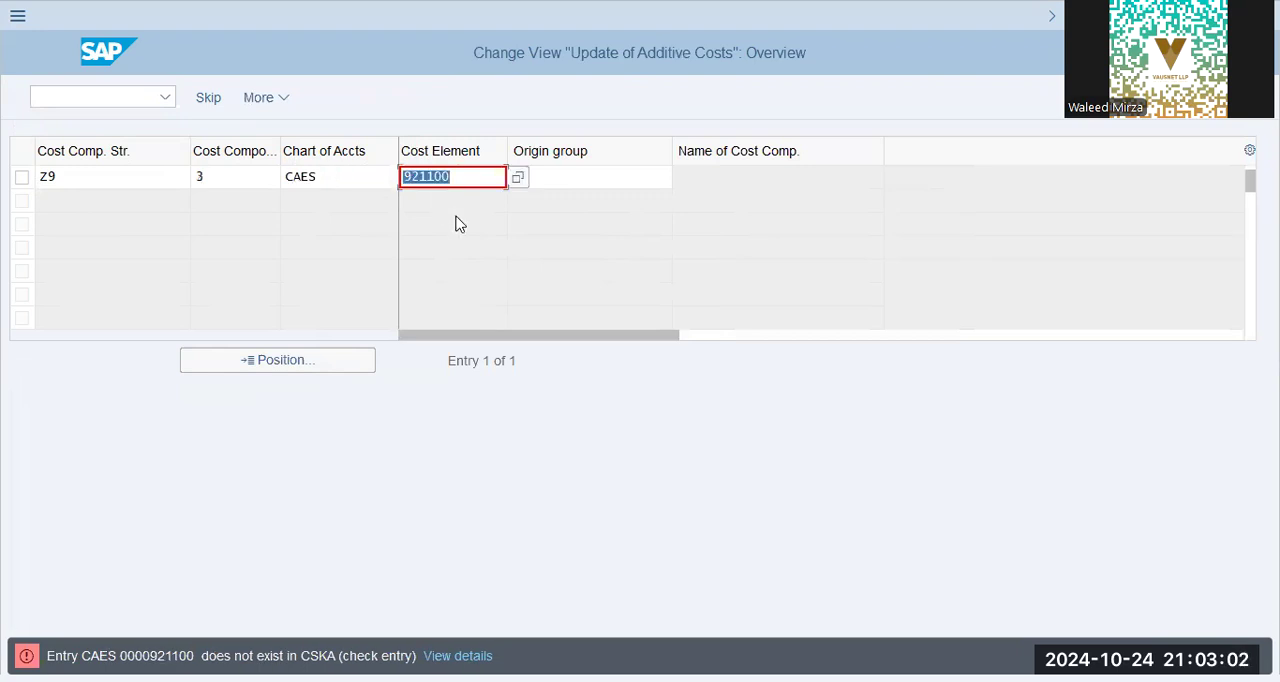
- Pass through the additive costs entries for the remaining Z9 components, 3 to 9, and finish copying the dependent entries
key("Return")
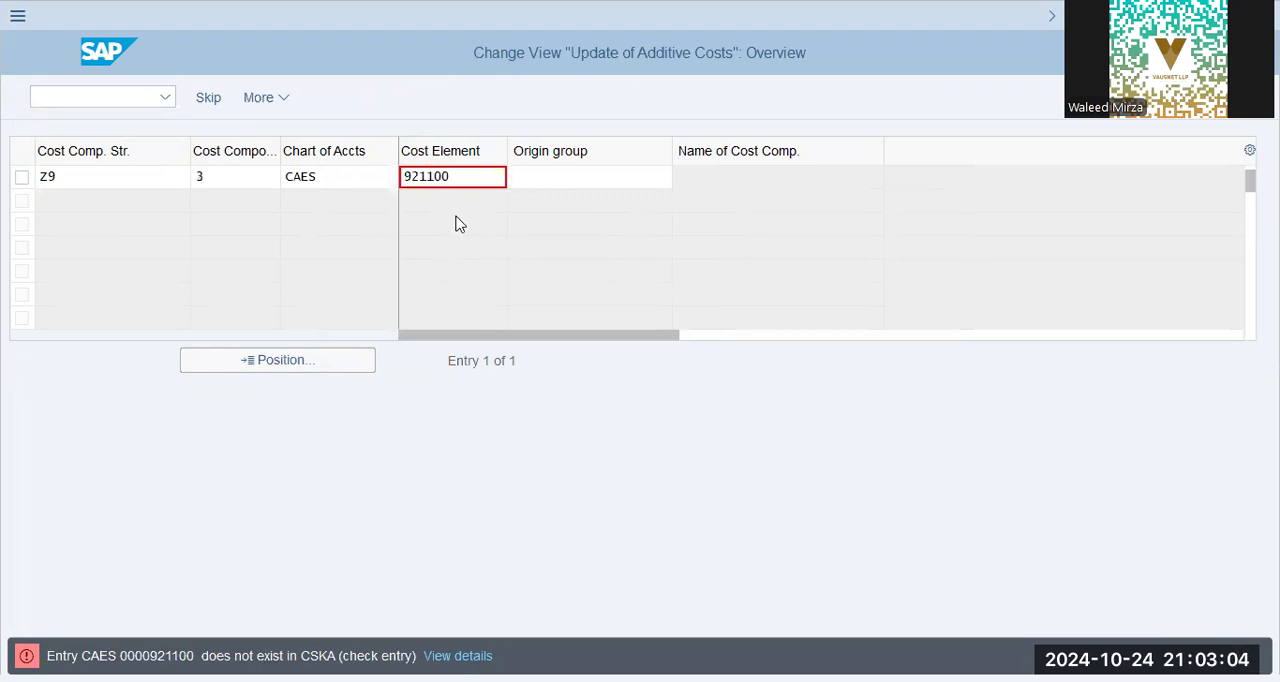
key("Return")
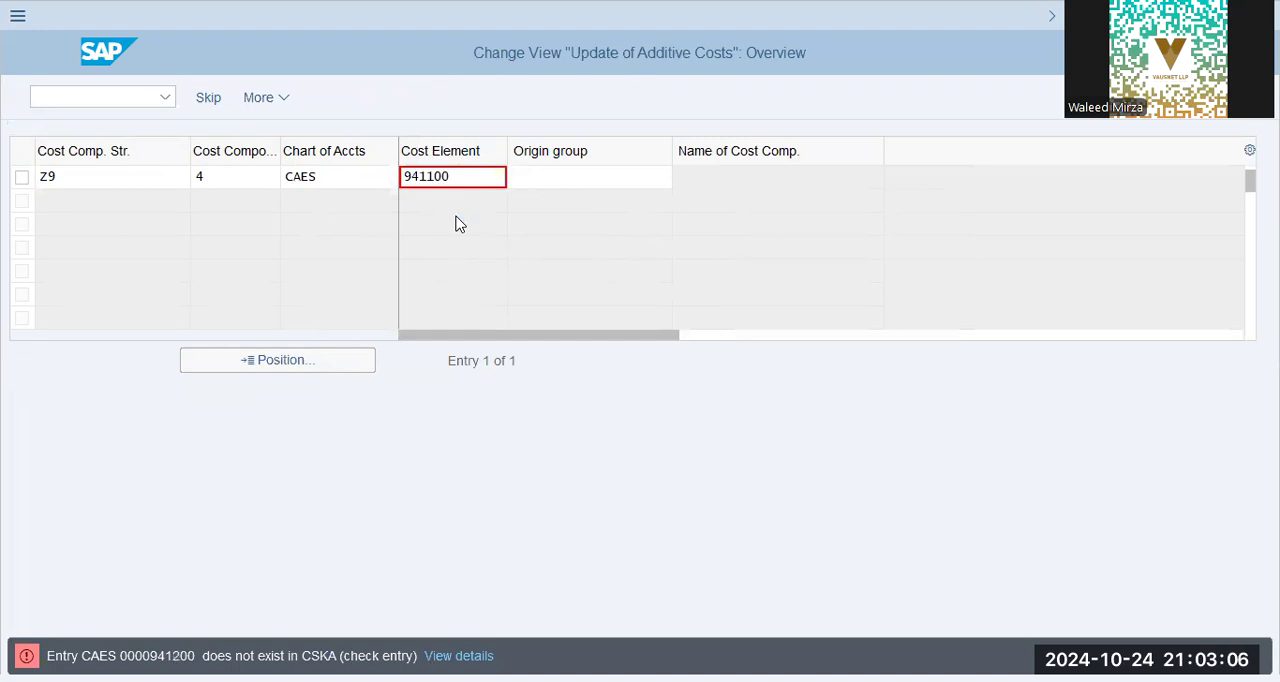
key("Return")
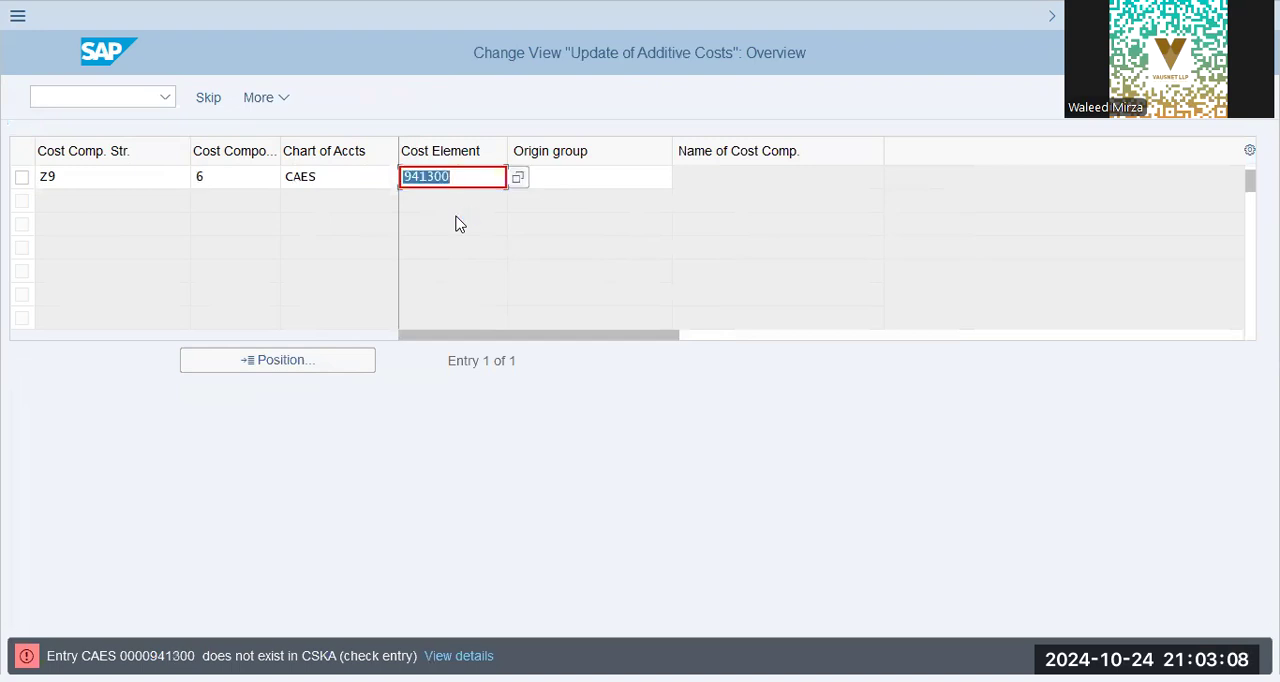
key("Return")
key("Return")
key("Return")
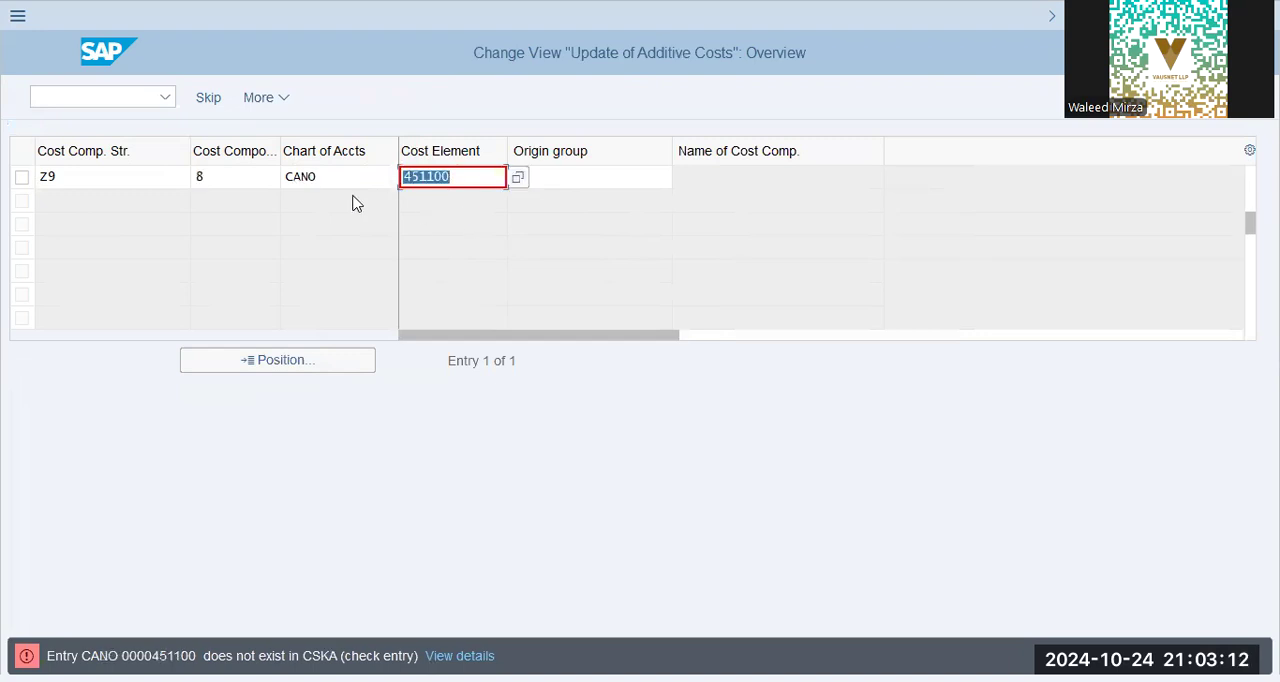
key("Return")
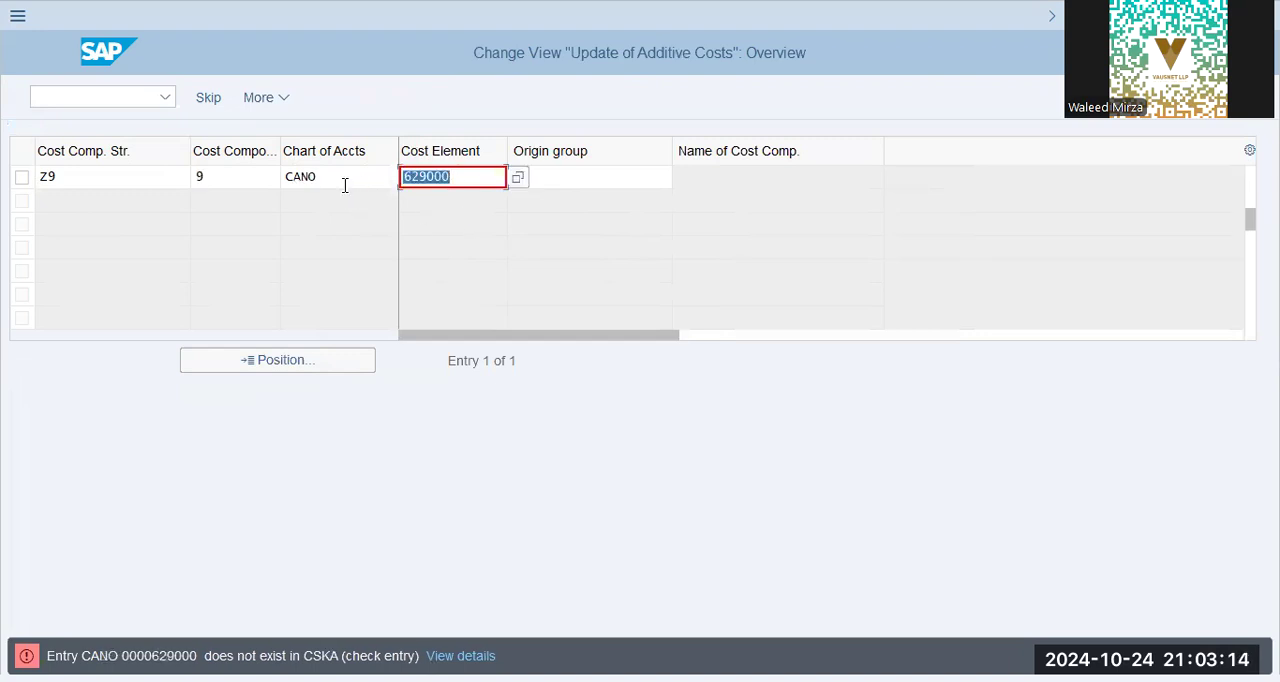
key("Return")
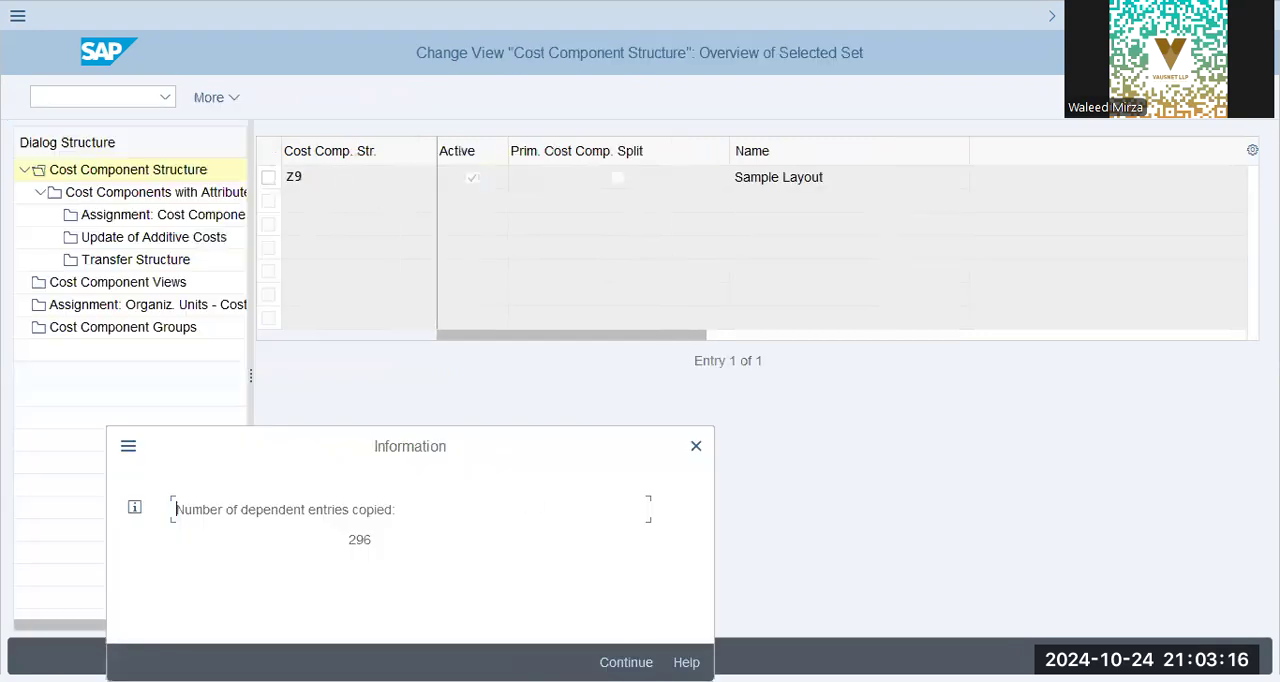
key("Return")
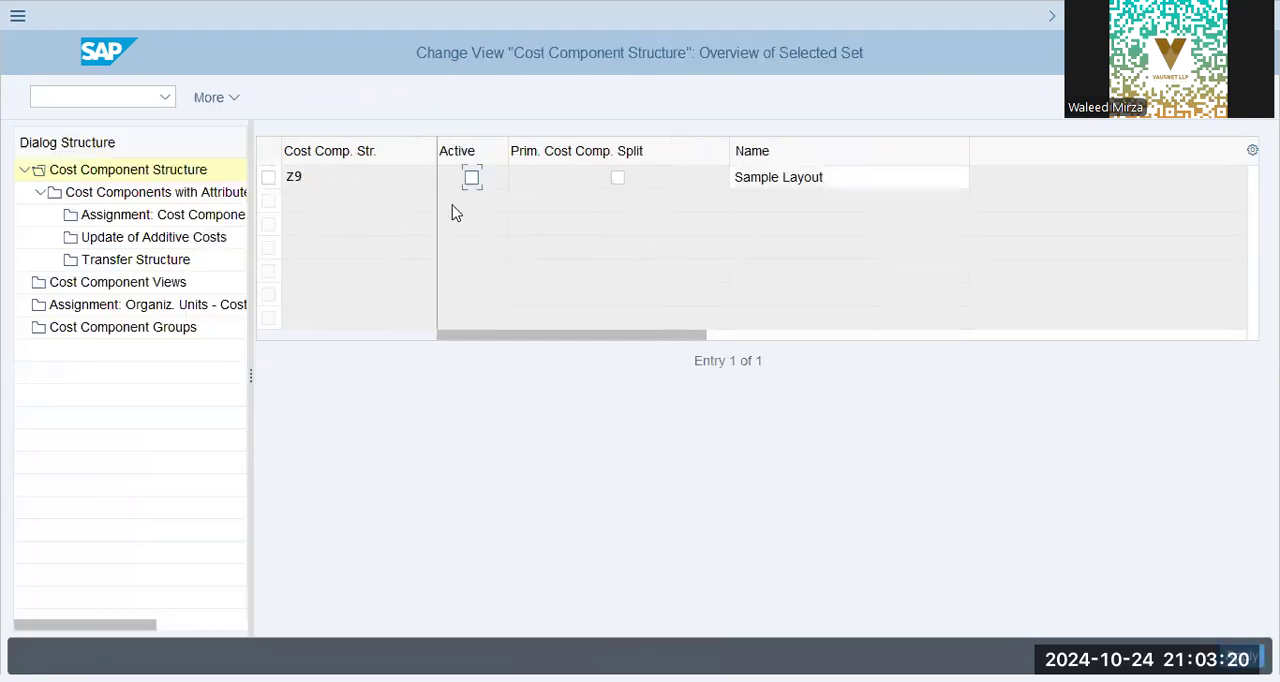
- Enable the primary cost component split for inactive structure Z9 and name it "ZAP9 Cost Component Str."
left_click(471, 177)
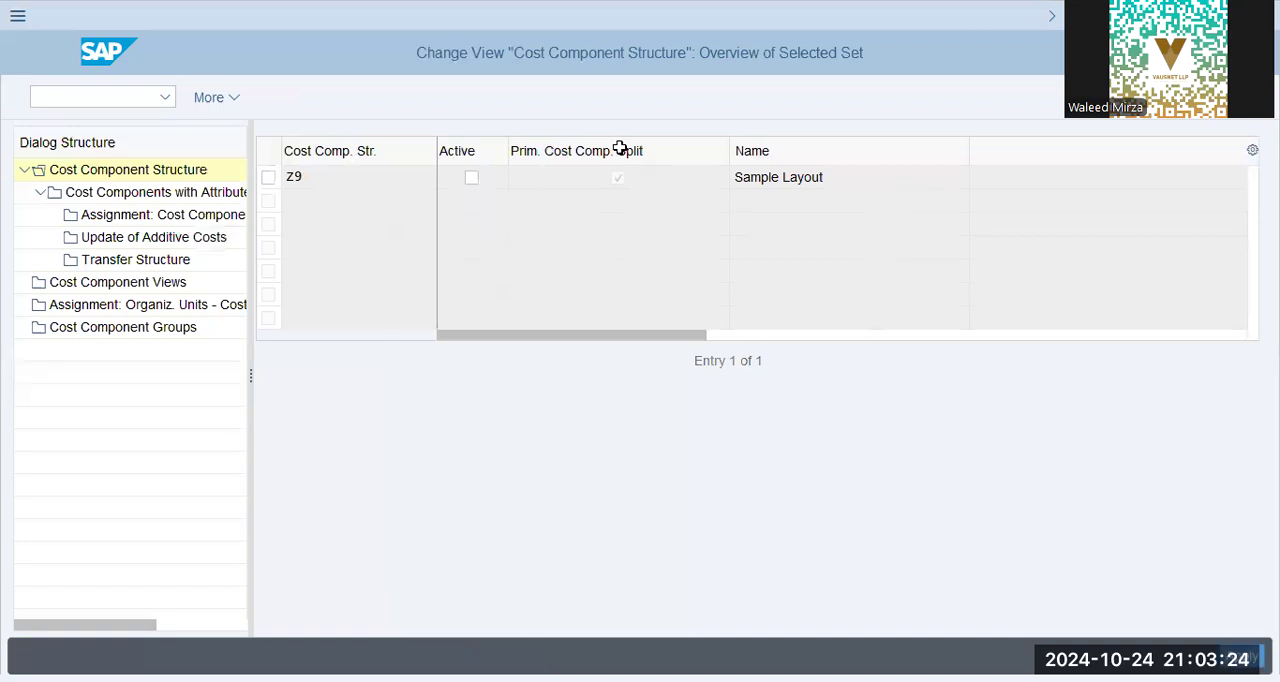
left_click(471, 177)
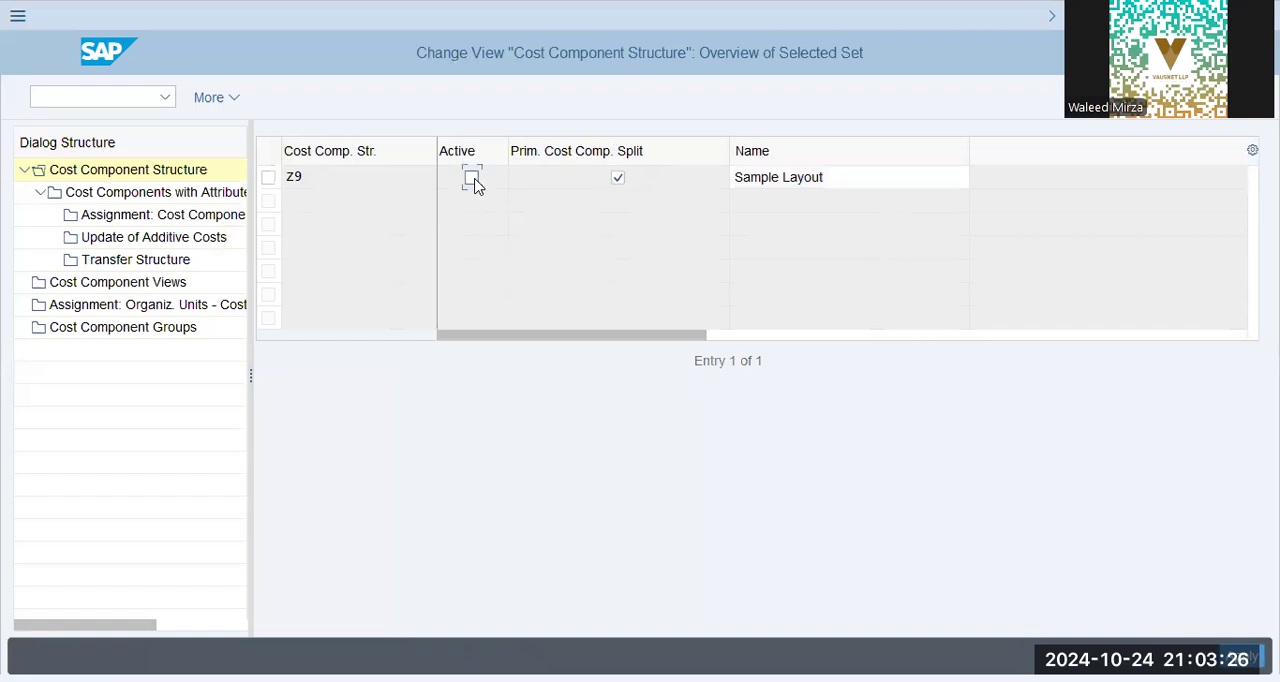
left_click_drag(843, 178, 531, 146)
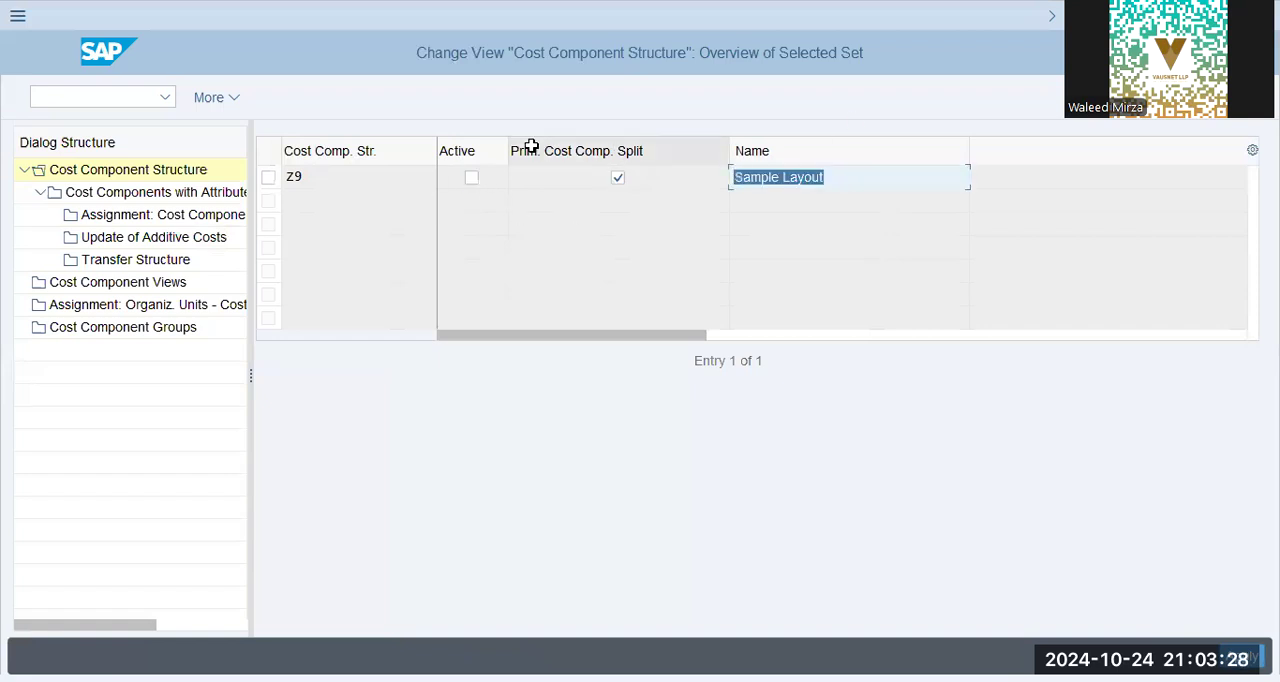
type("ZAP9 ")
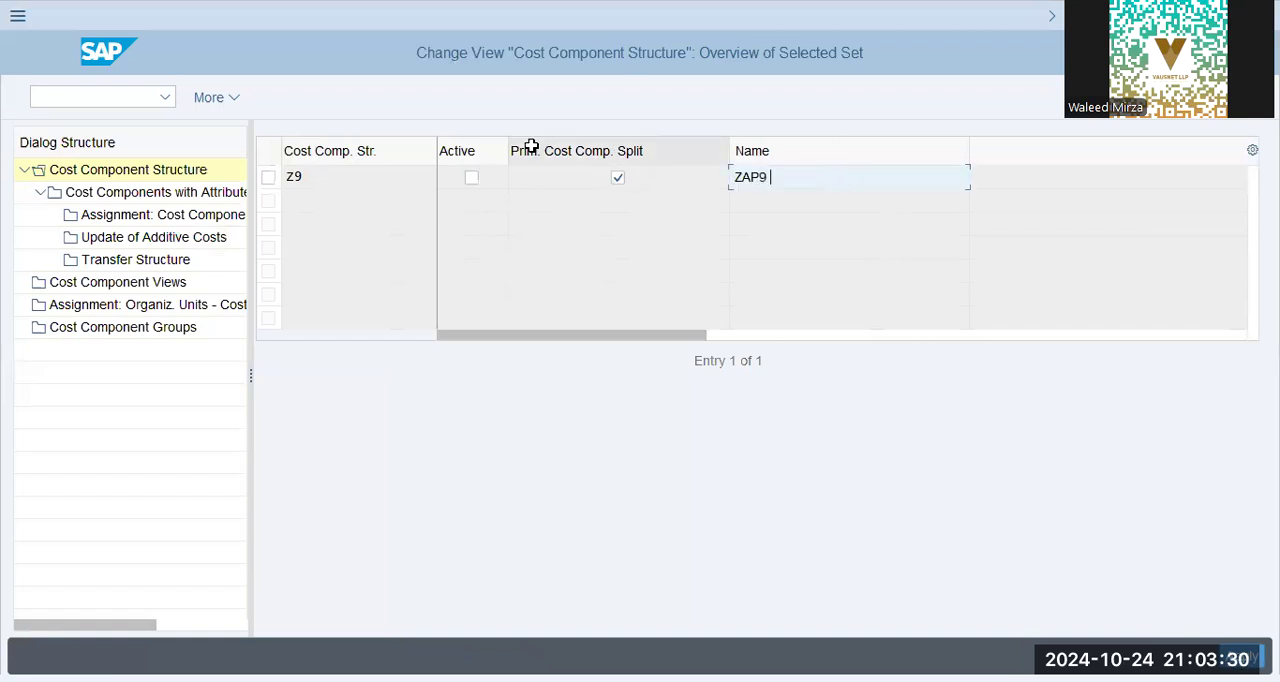
type("Cost Component Struc")
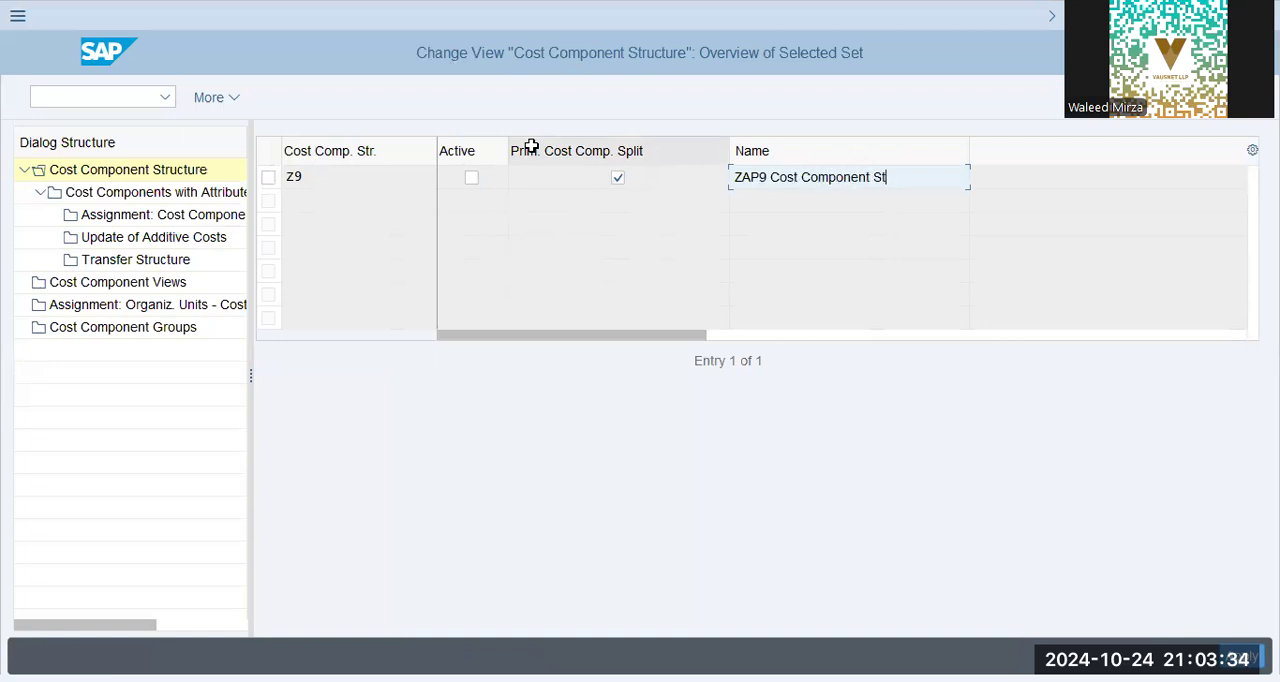
key("BackSpace")
key("BackSpace")
type(".")
key("Return")
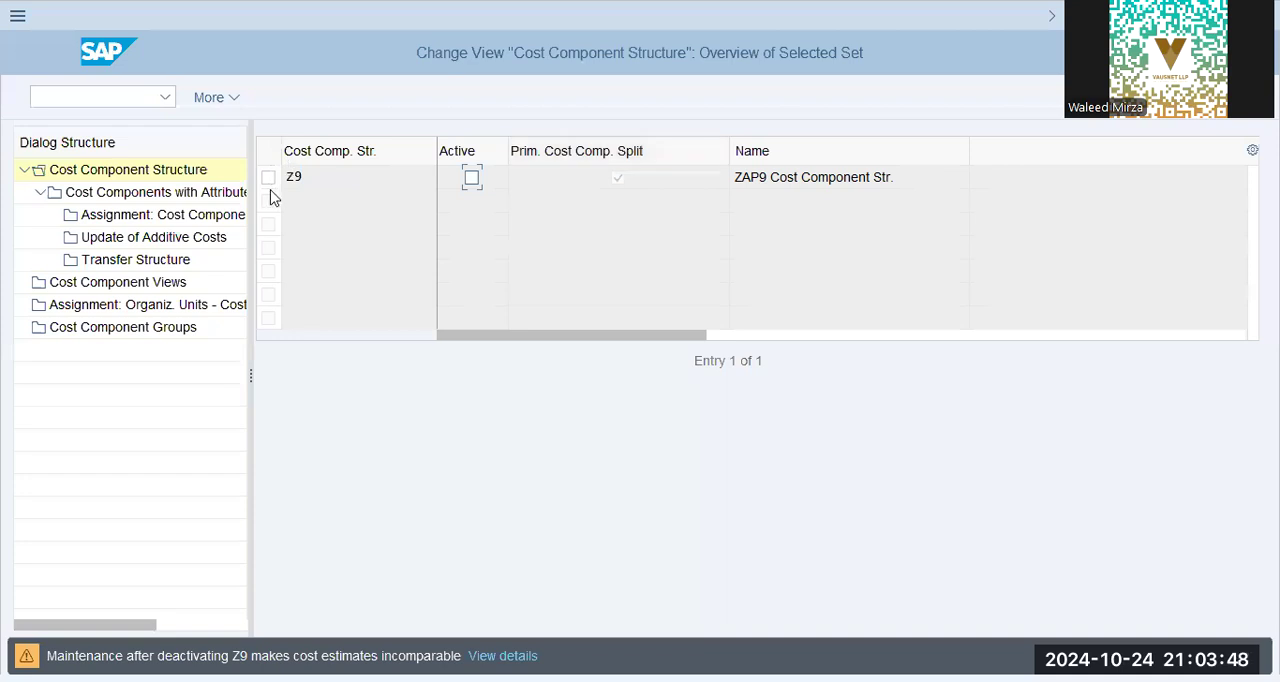
key("Return")
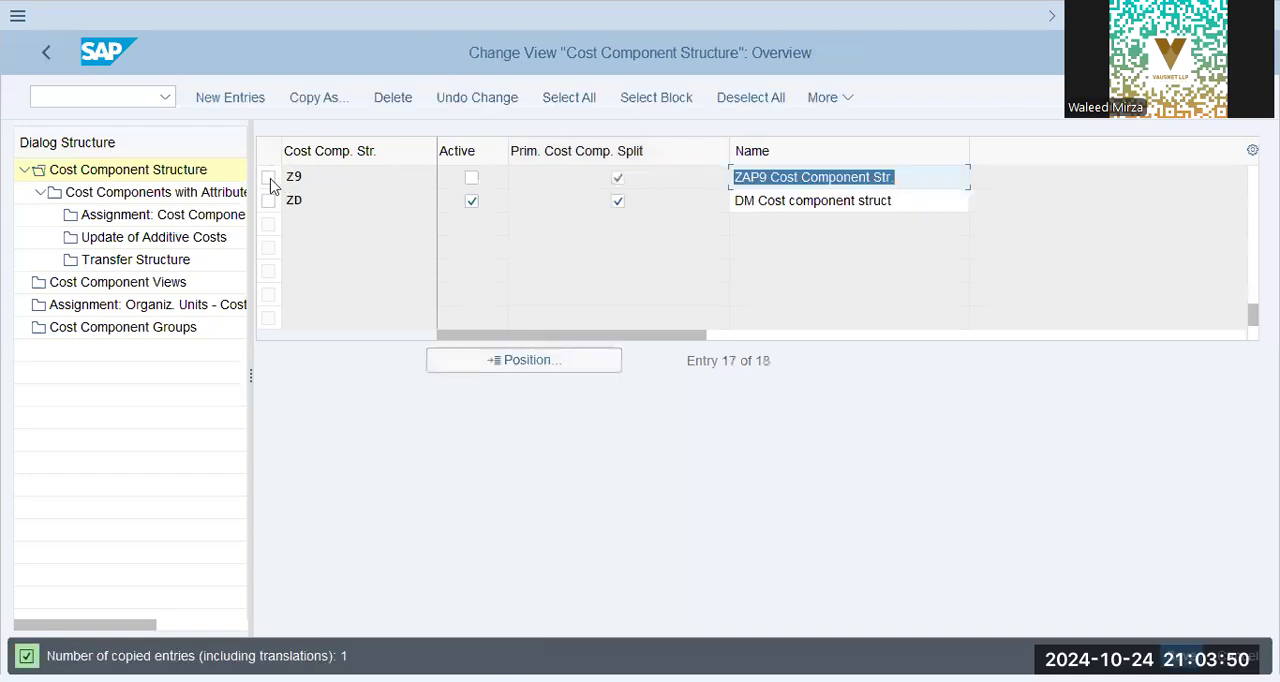
- Delete all the copied cost components of structure Z9 together with their dependent entries
left_click(269, 179)
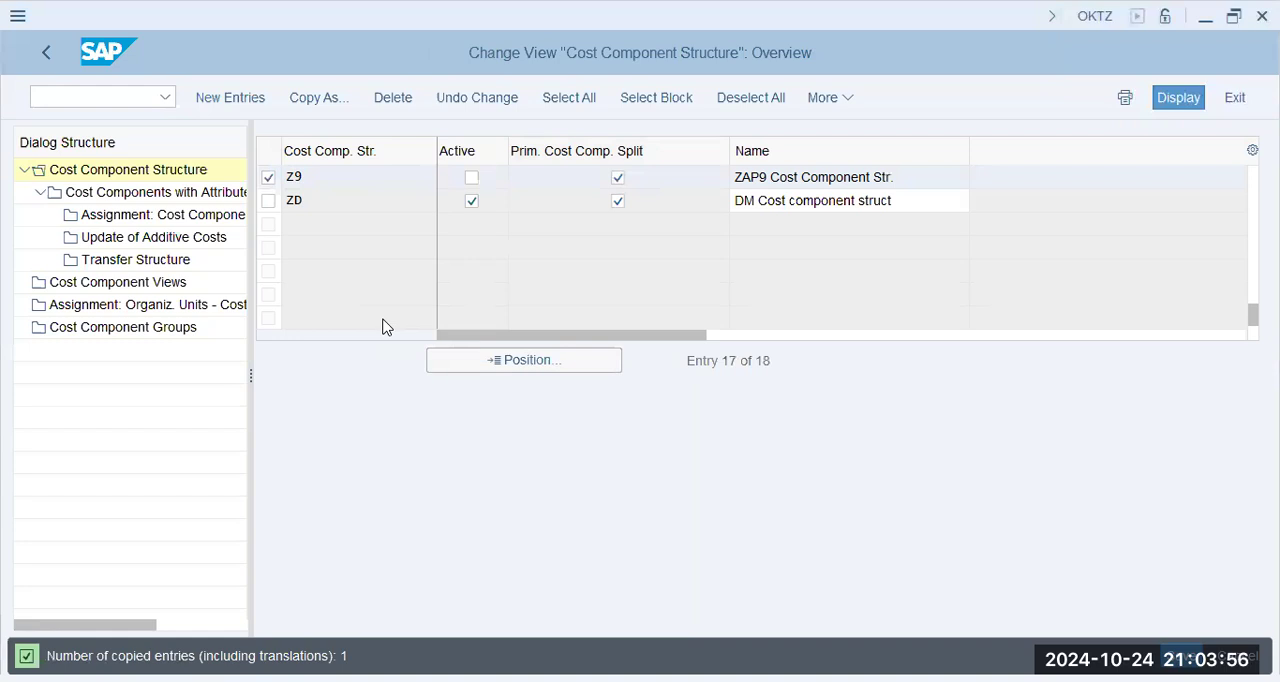
double_click(160, 193)
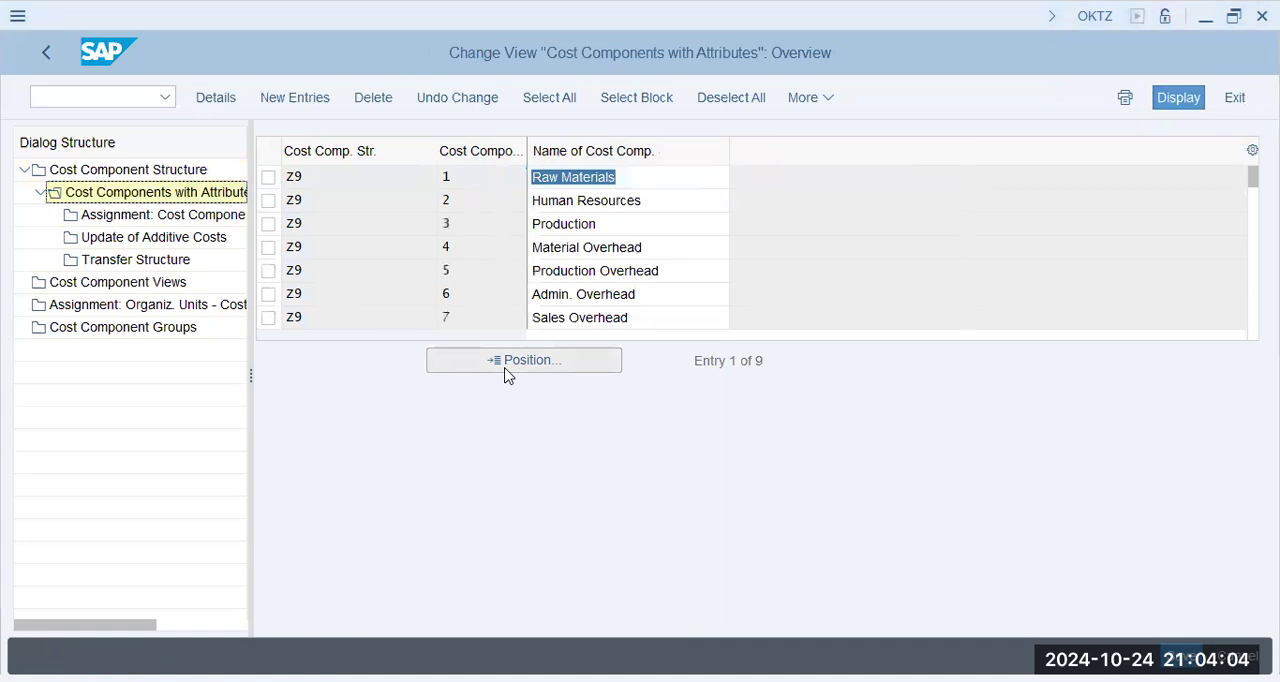
left_click(270, 178)
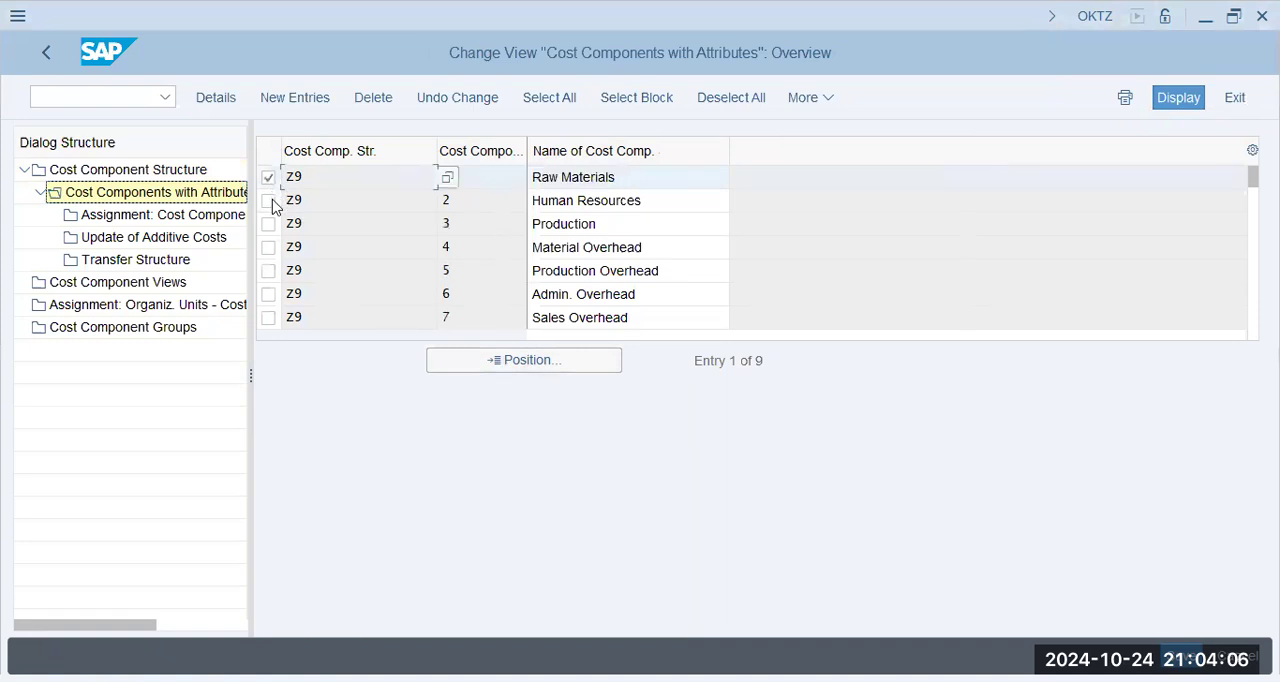
left_click(270, 201)
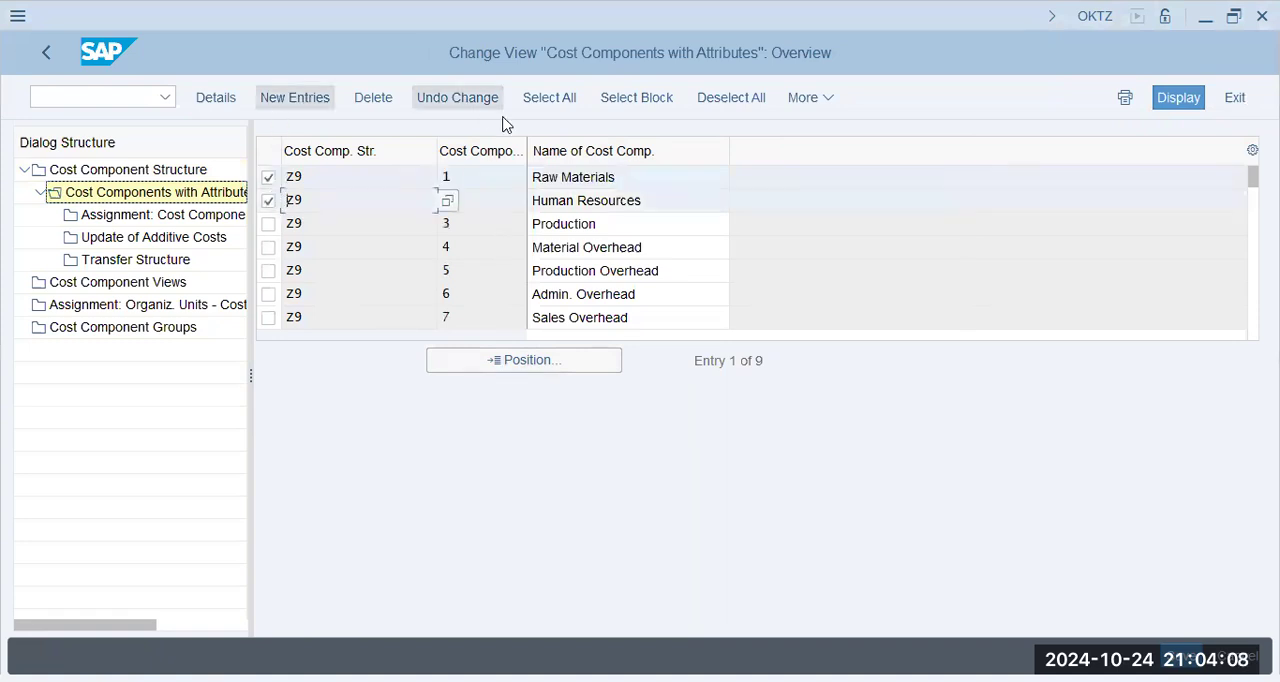
left_click(550, 105)
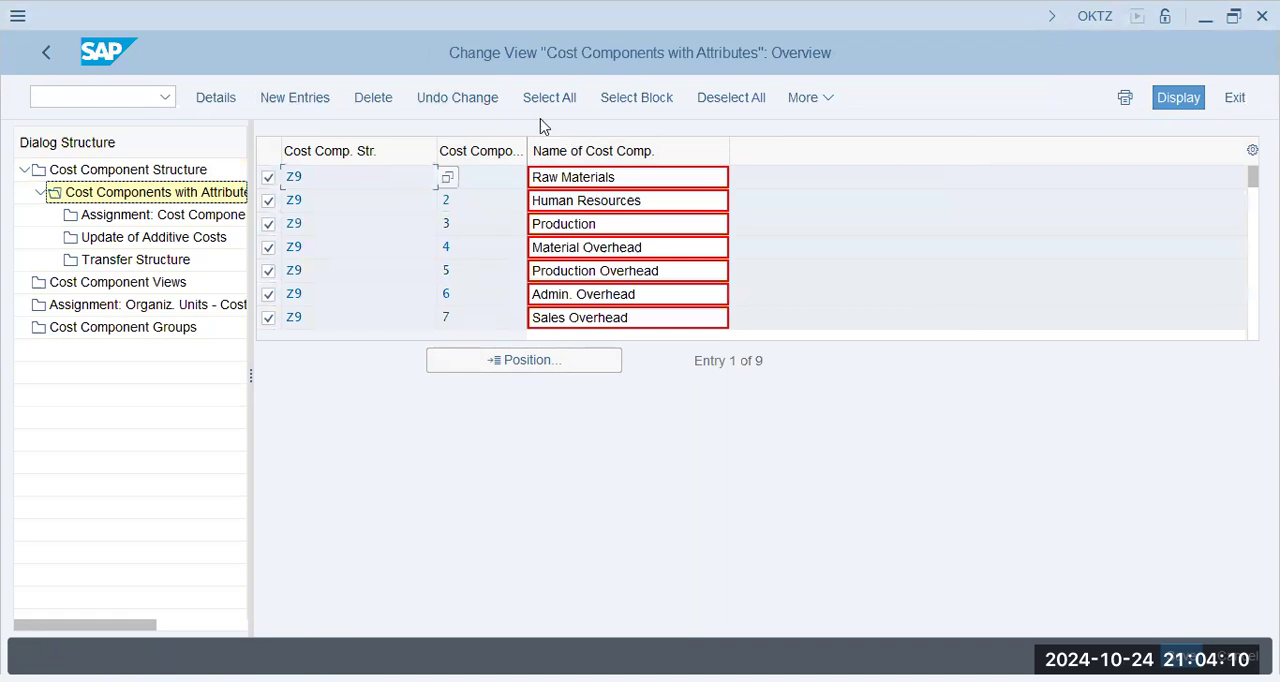
left_click(377, 106)
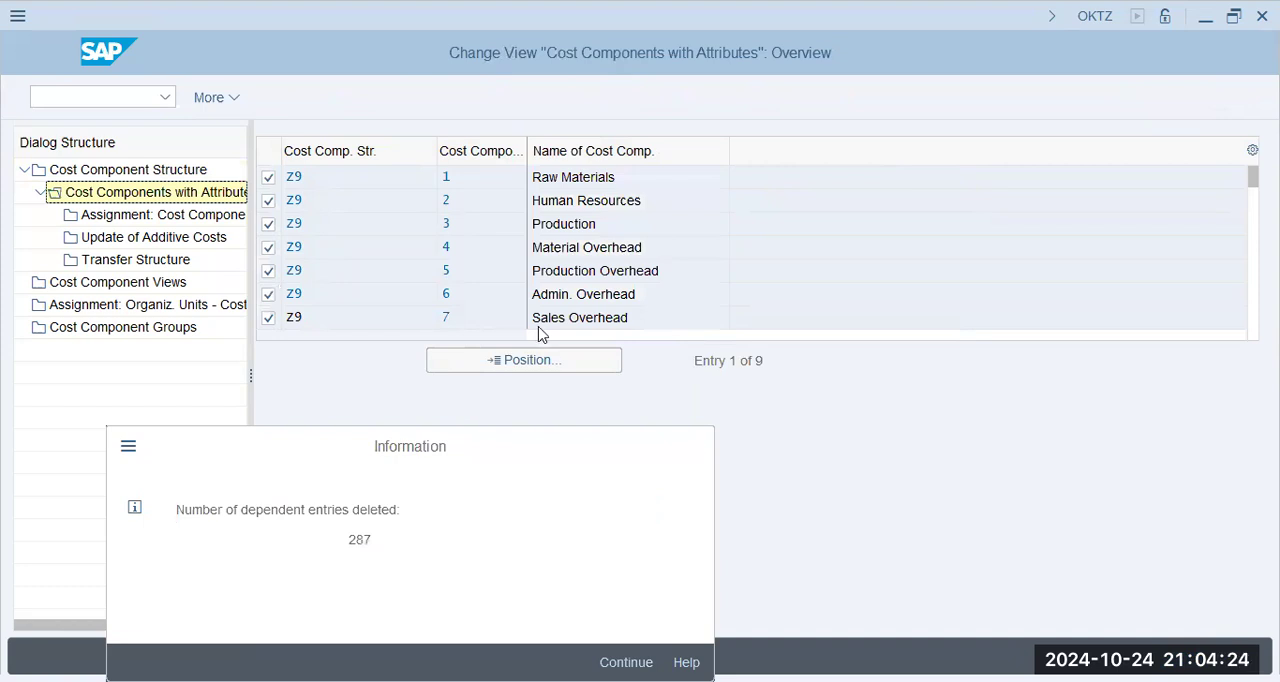
key("Return")
left_click(642, 620)
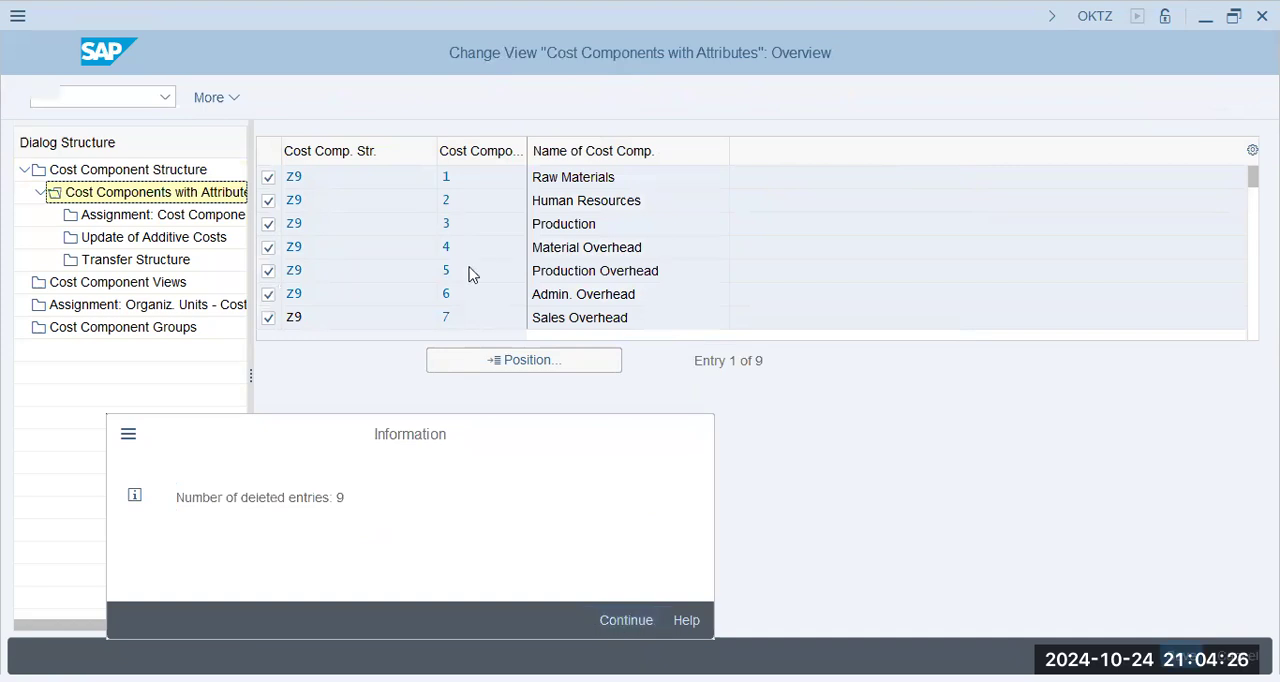
- Create cost component 10 in structure Z9 with the name "Consumables (Var)"
left_click(298, 98)
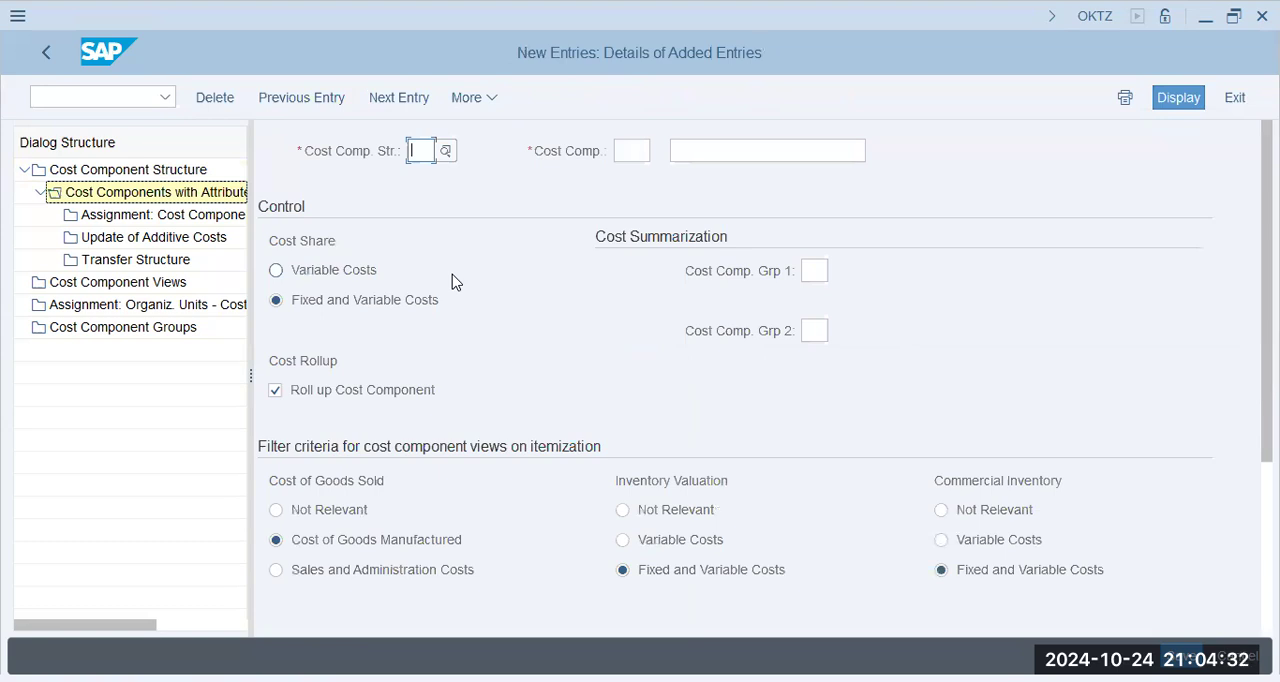
type("z9")
key("Tab")
type("10")
key("Tab")
type("Consum")
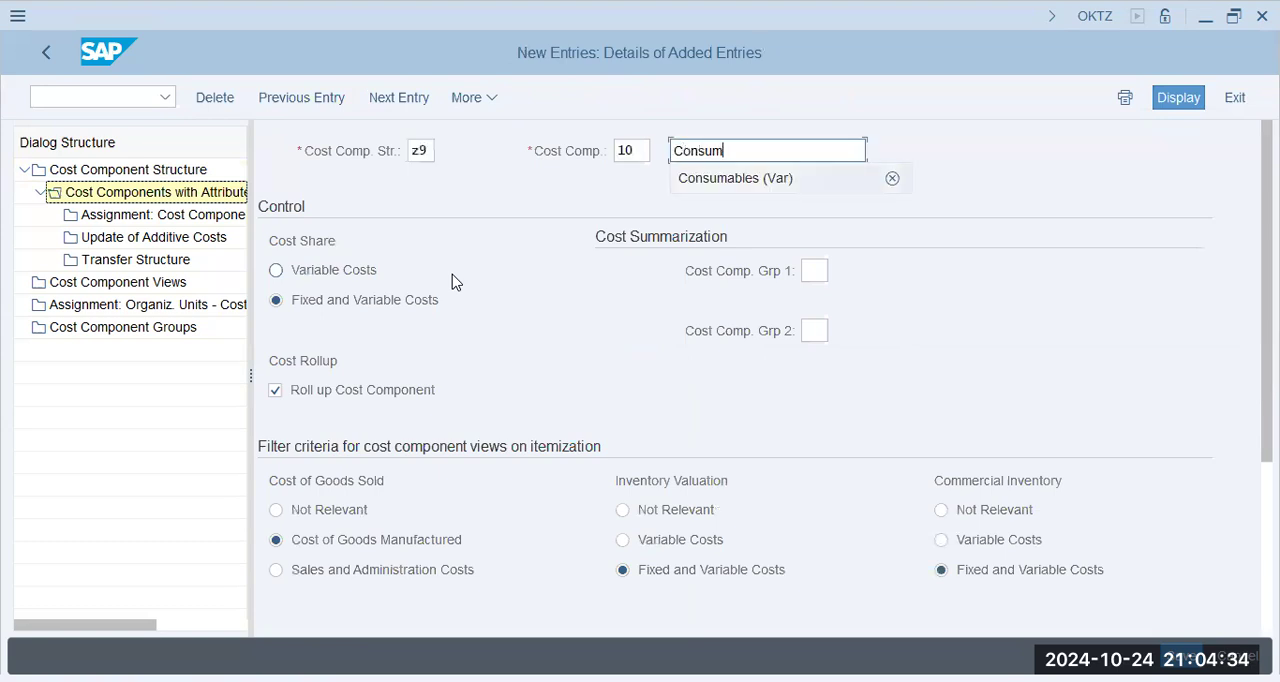
key("Tab")
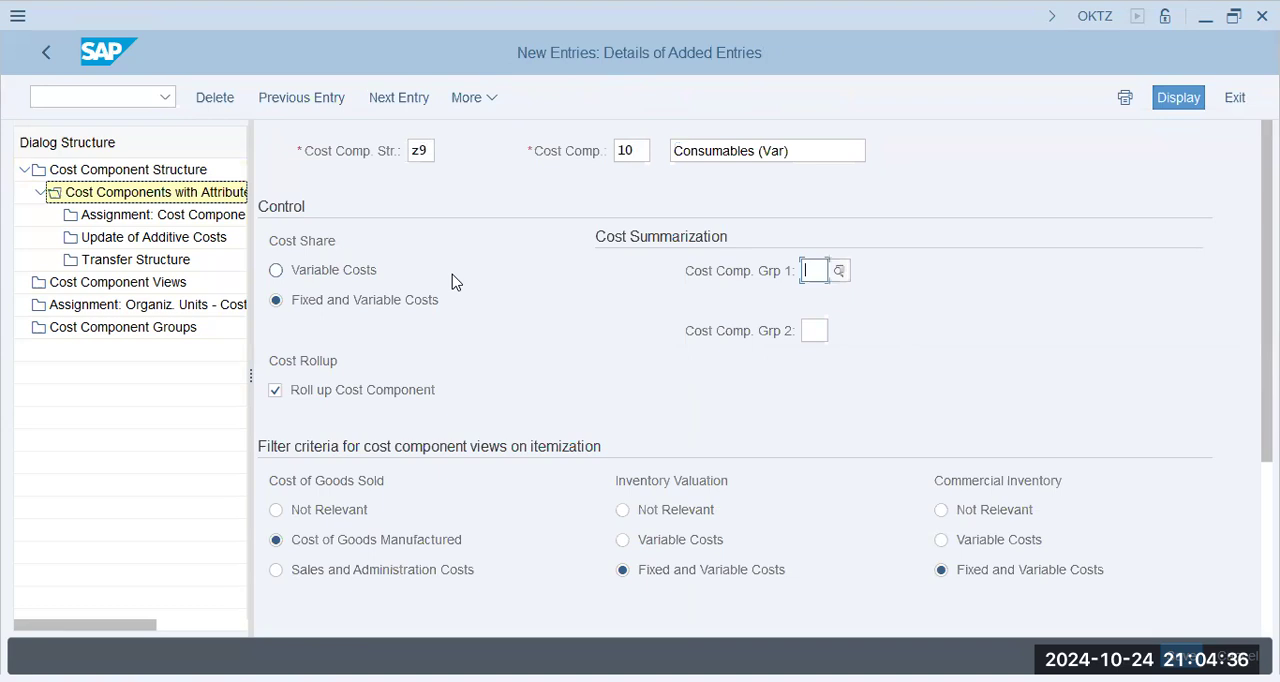
- Examine the cost share, rollup and filter criteria settings of cost component 10
key("alt+Tab")
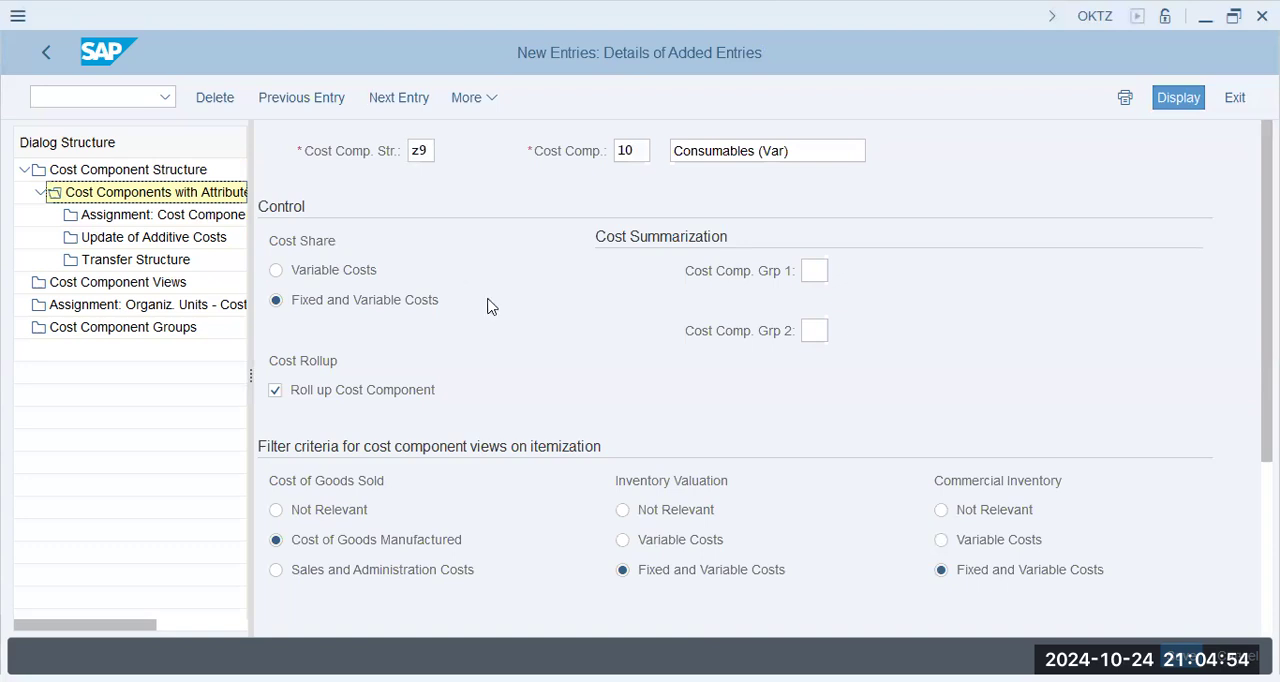
left_click(420, 305)
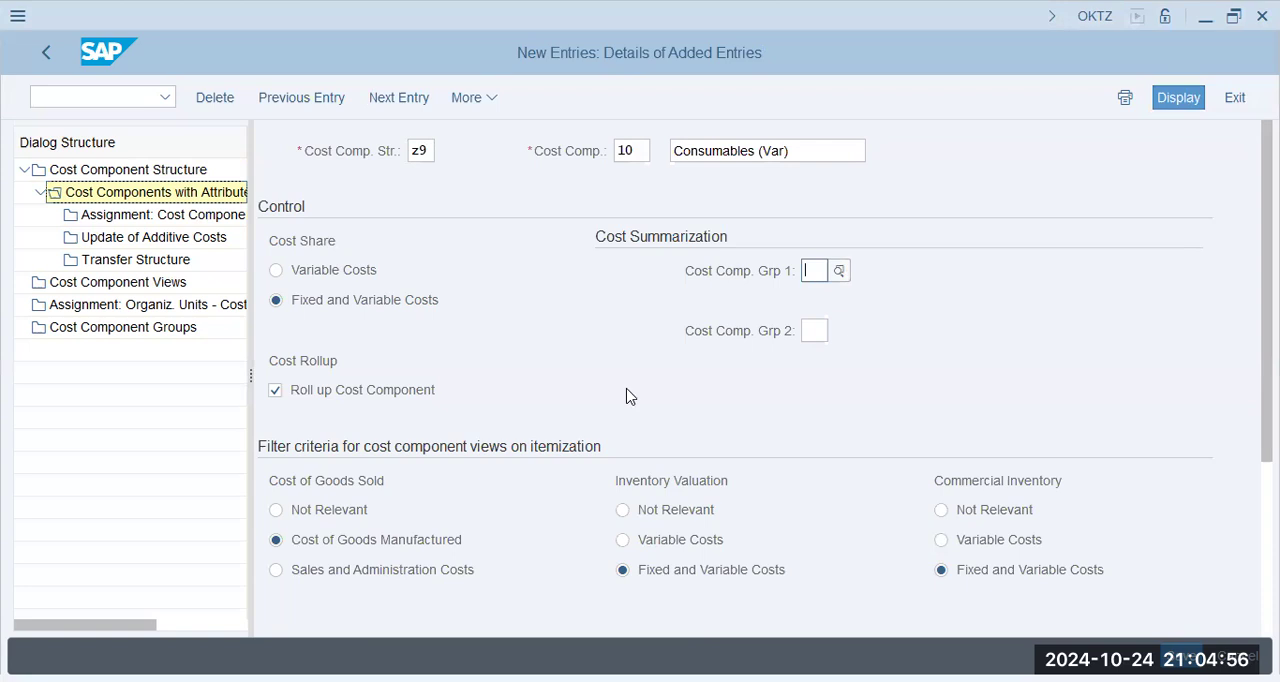
scroll(628, 397, "down", 3)
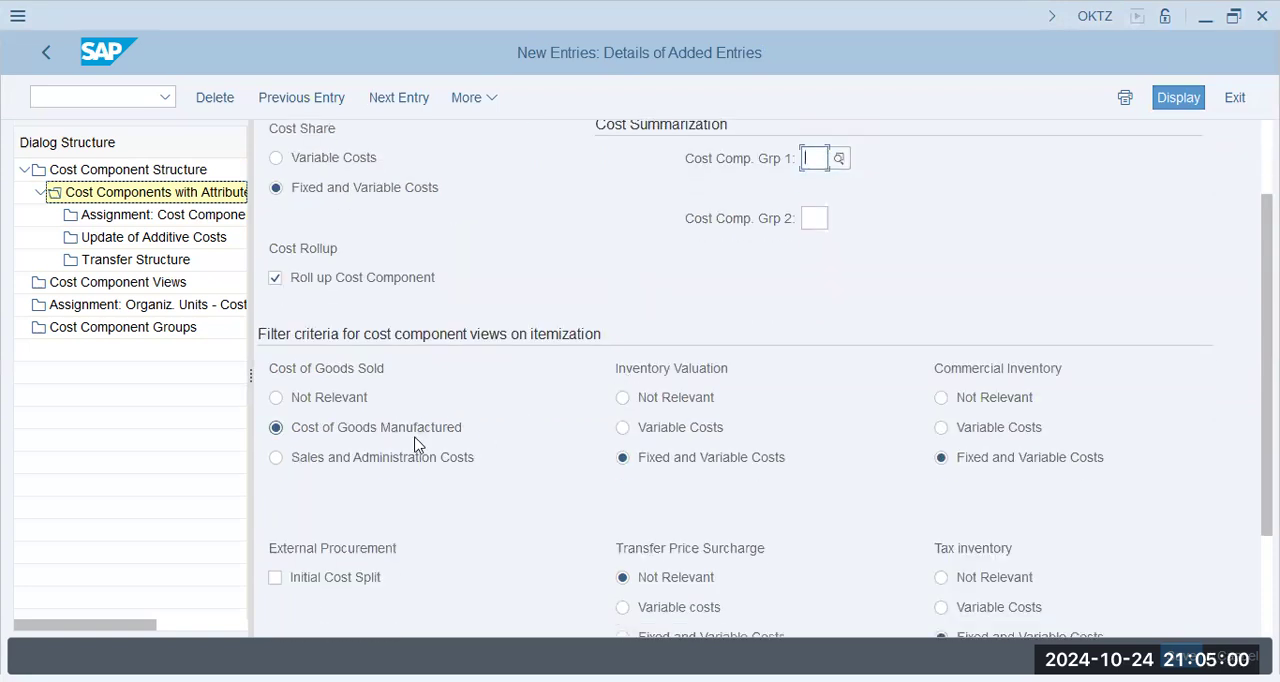
scroll(766, 451, "up", 3)
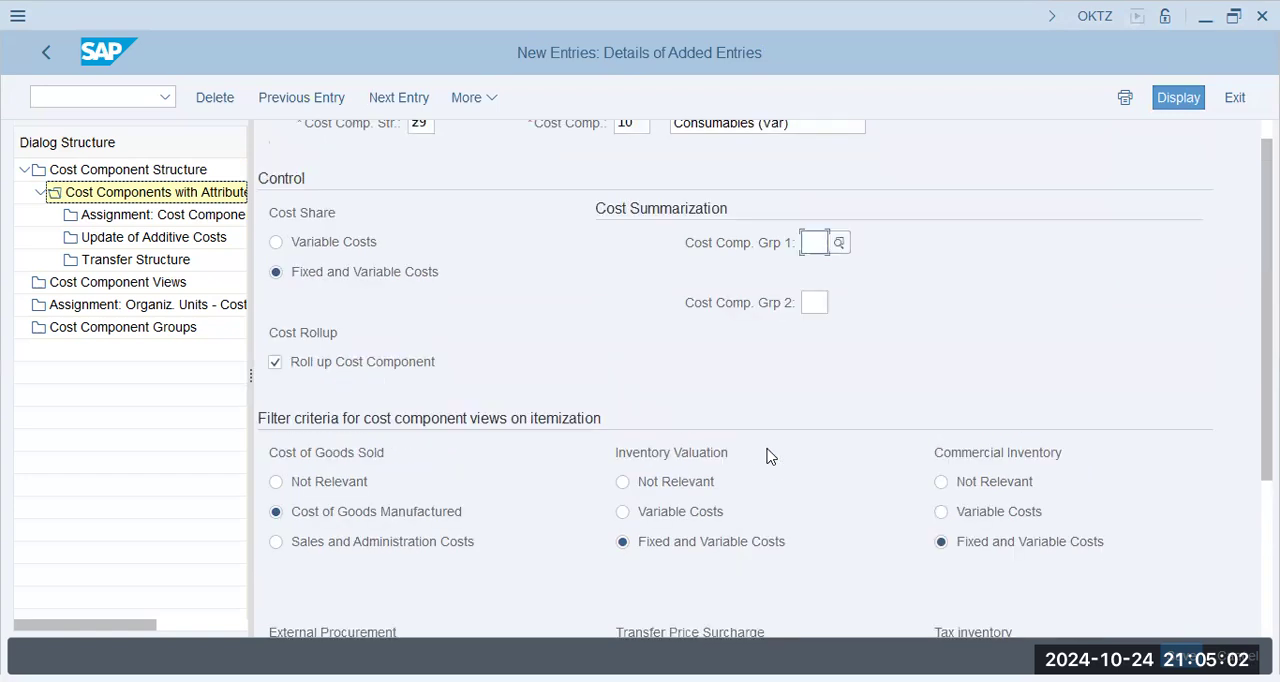
scroll(700, 560, "down", 2)
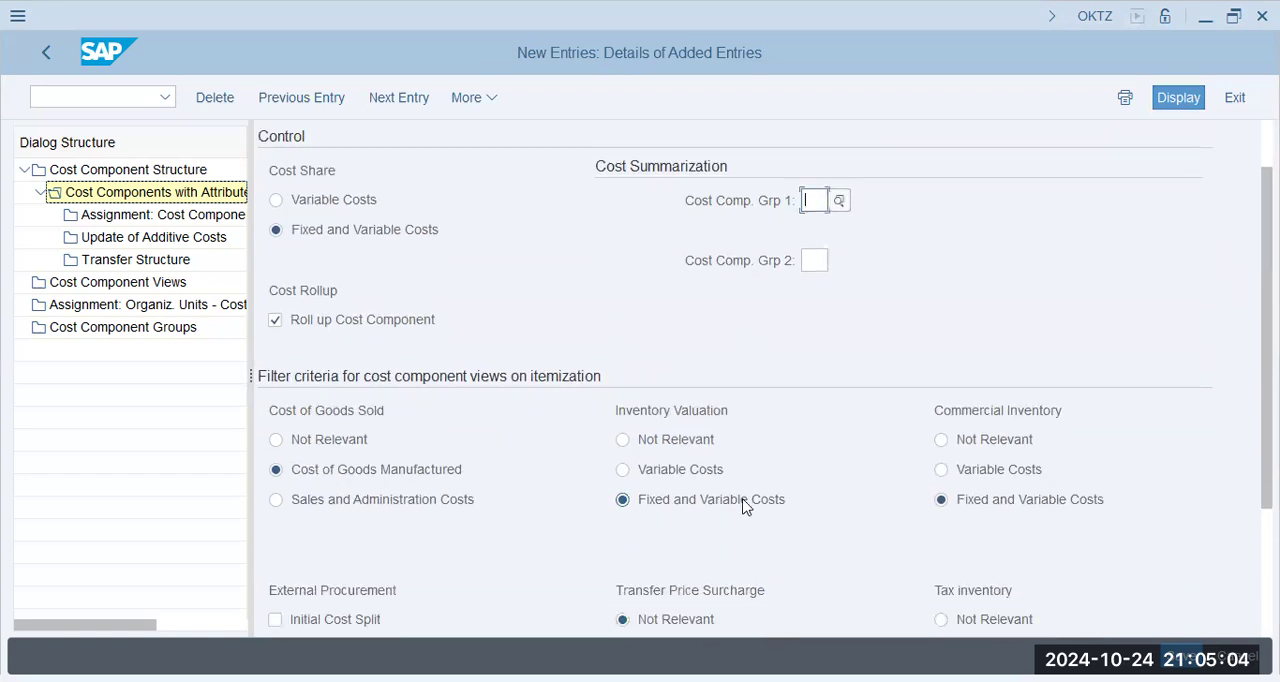
left_click(620, 498)
scroll(570, 468, "down", 3)
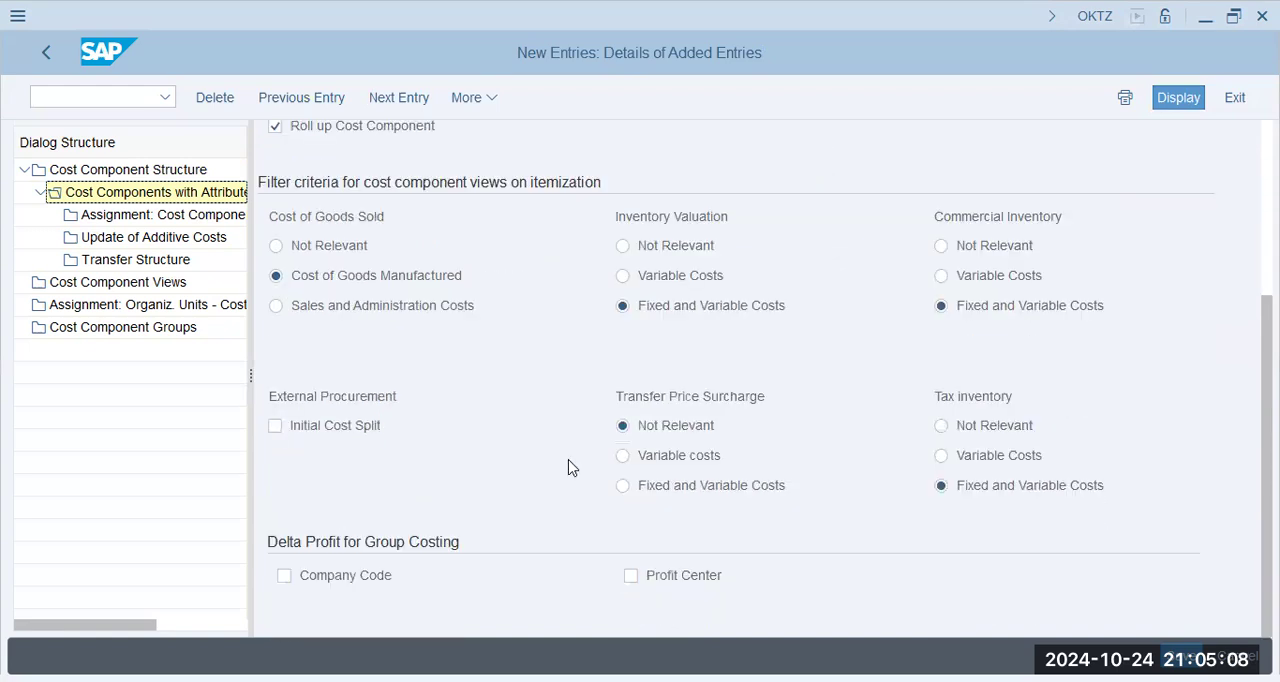
scroll(568, 468, "up", 4)
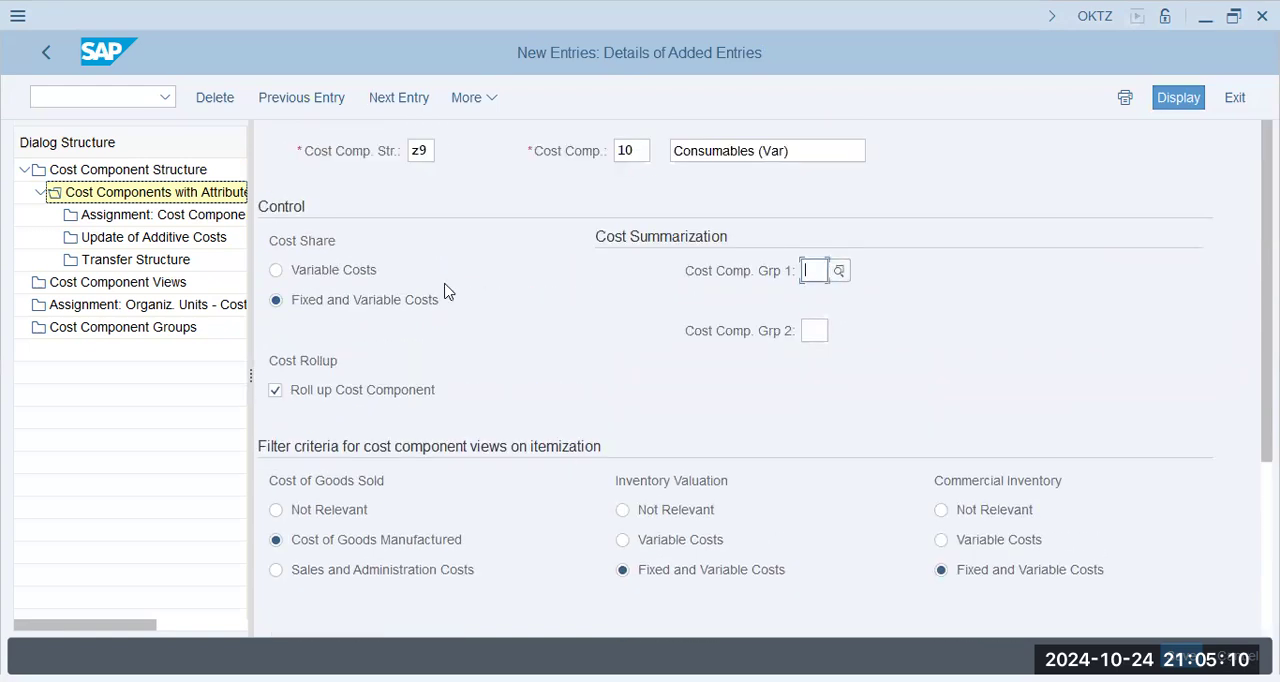
- Save cost component 10 and confirm the proposed ZAP9 FICO customizing request
key("Return")
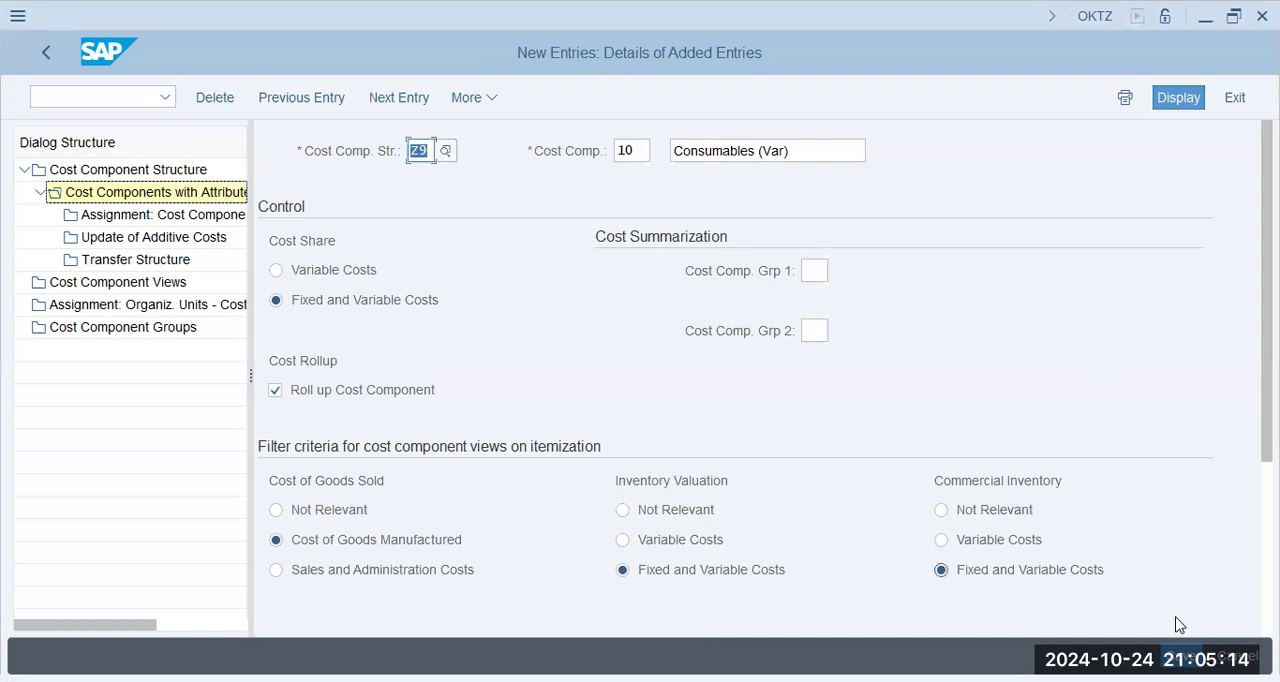
left_click(1200, 657)
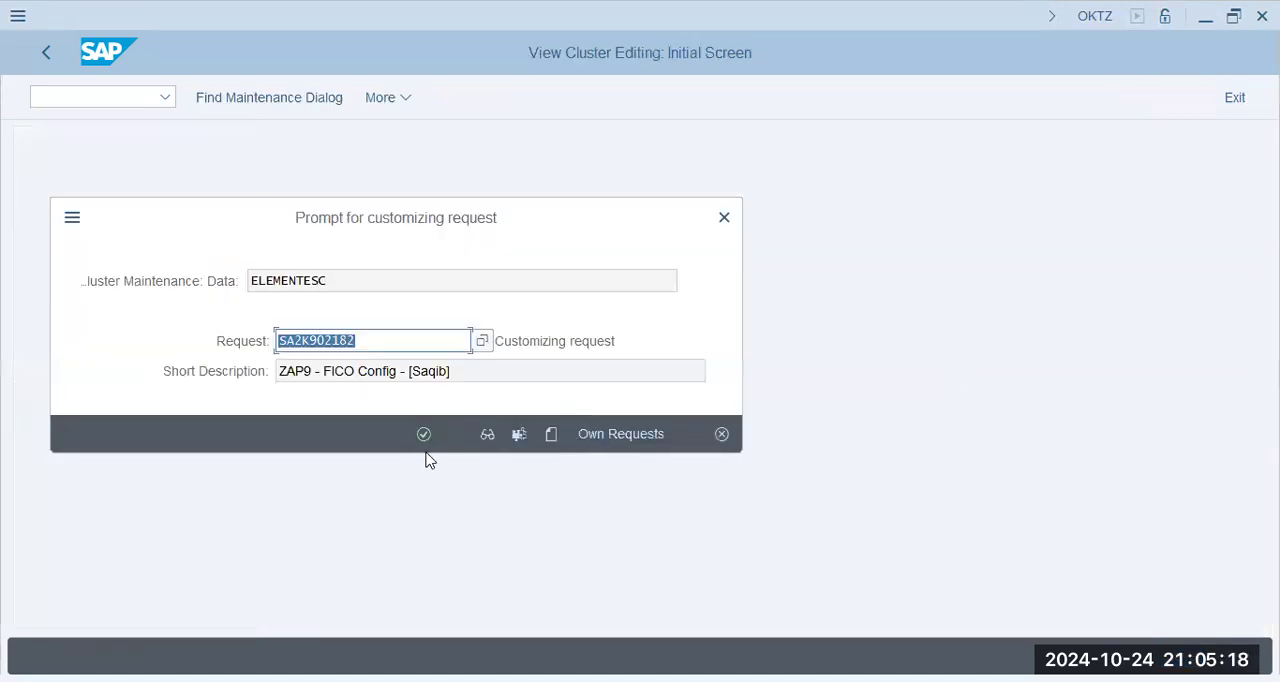
left_click(424, 435)
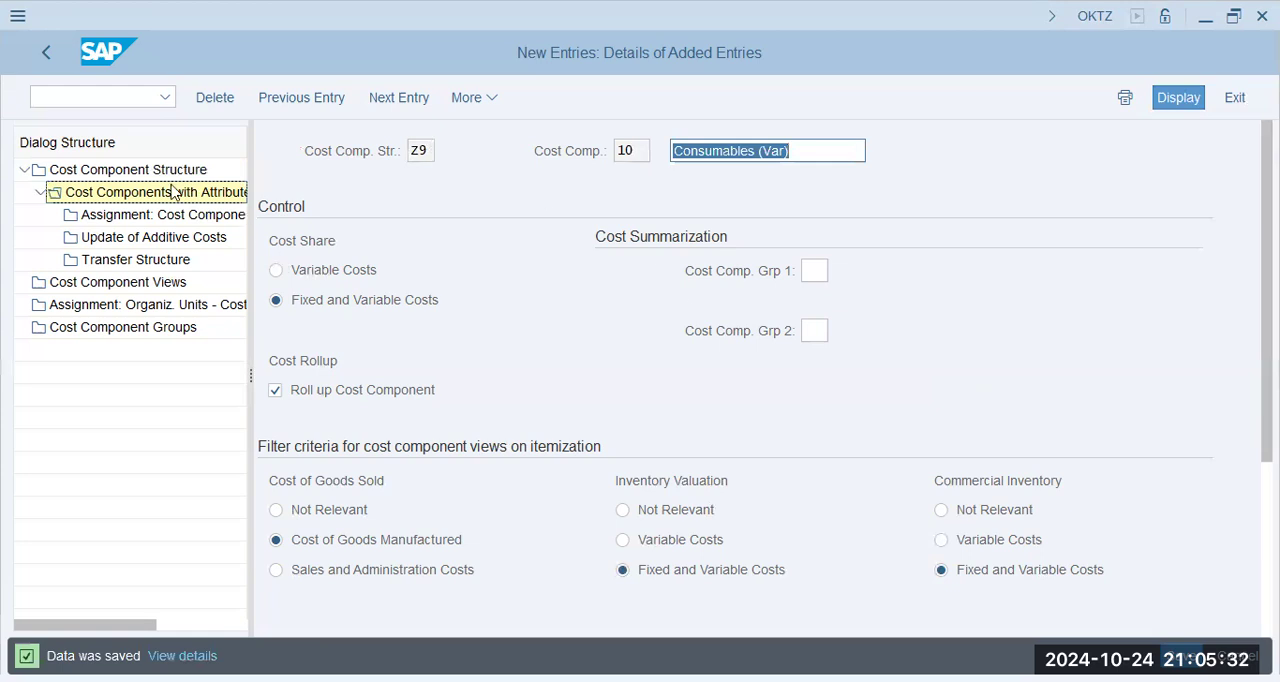
- Create cost component 30 in structure Z9 with the name "Electricity (F+V)" and save it
left_click(398, 98)
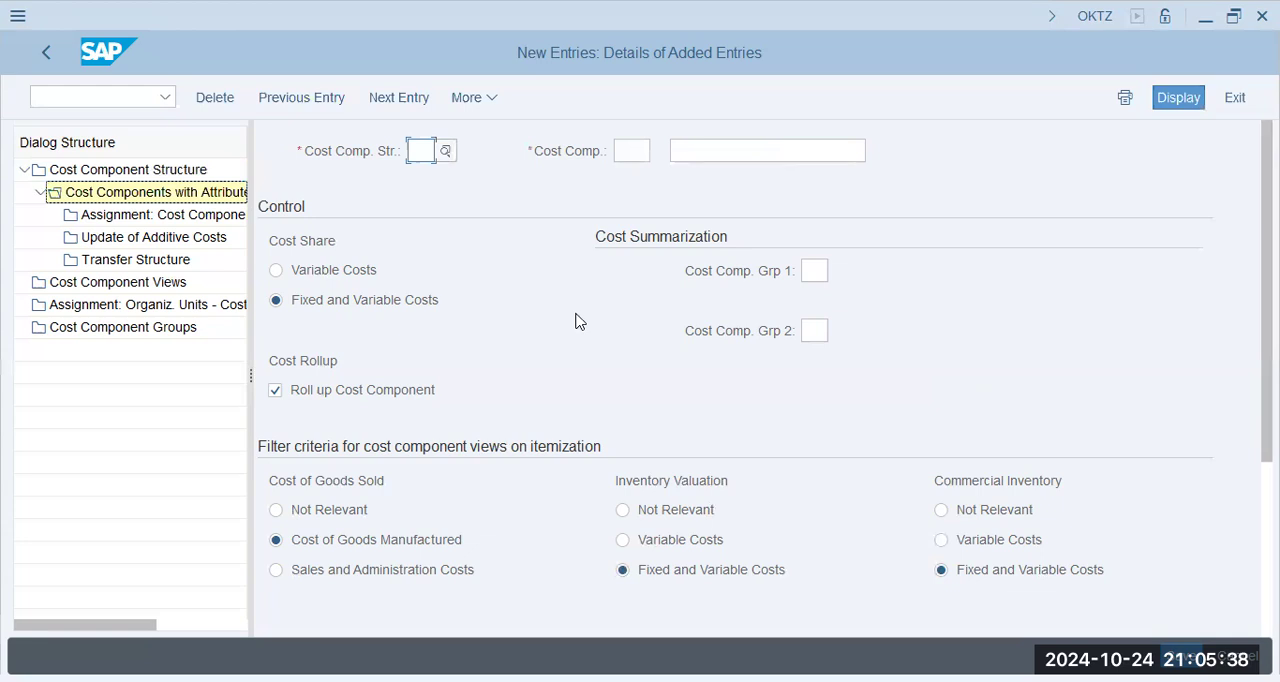
type("z9")
key("Tab")
type("30")
key("Tab")
type("Electricity (F+V)")
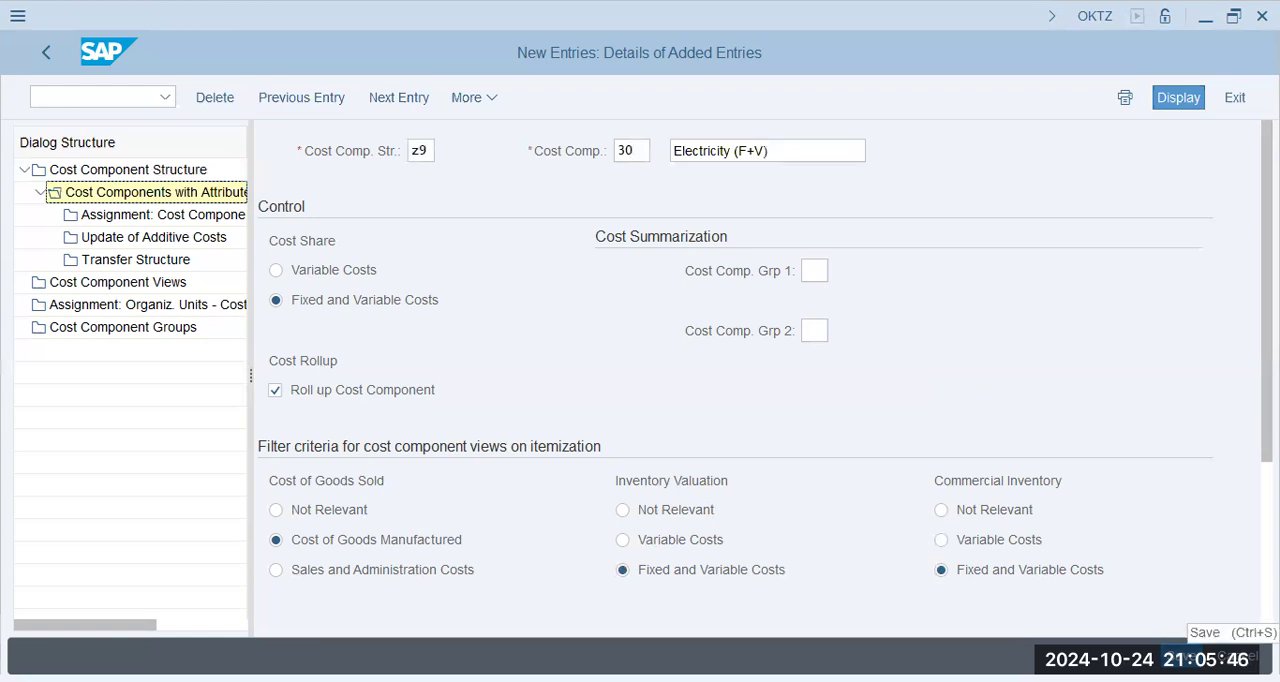
left_click(1230, 656)
- Create cost component 50 in structure Z9 with the name "Rent (F+V)"
left_click(393, 102)
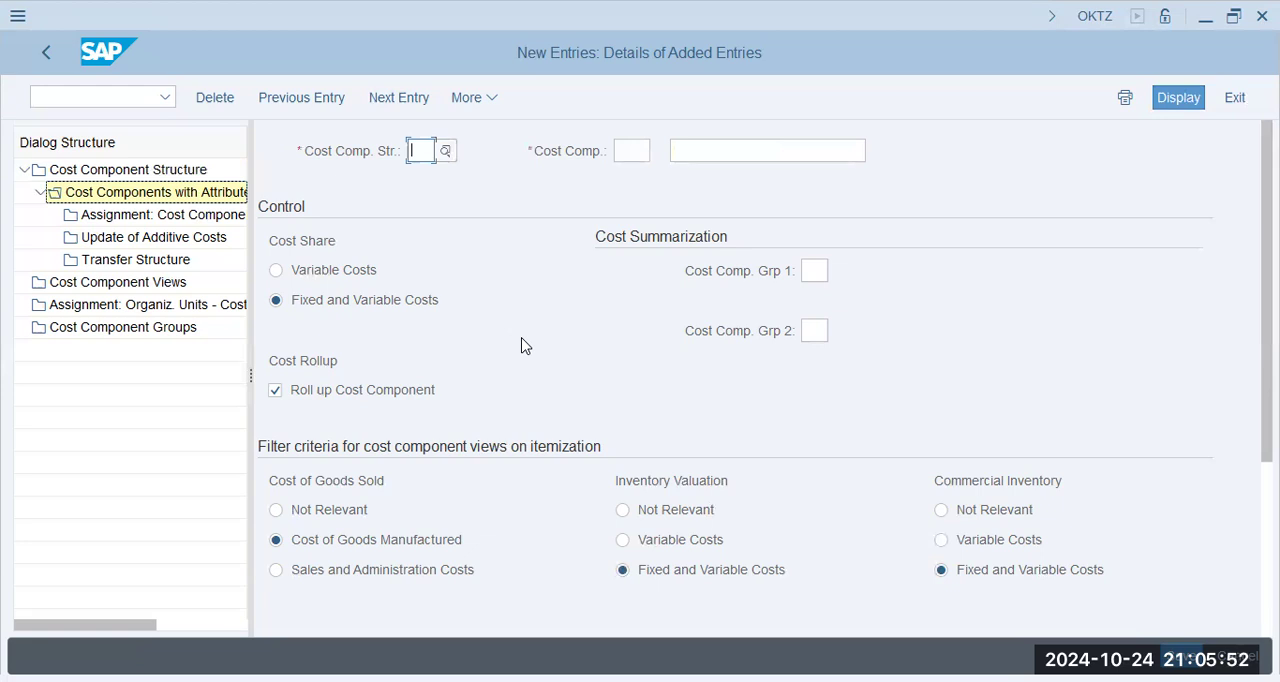
type("z9")
type("50")
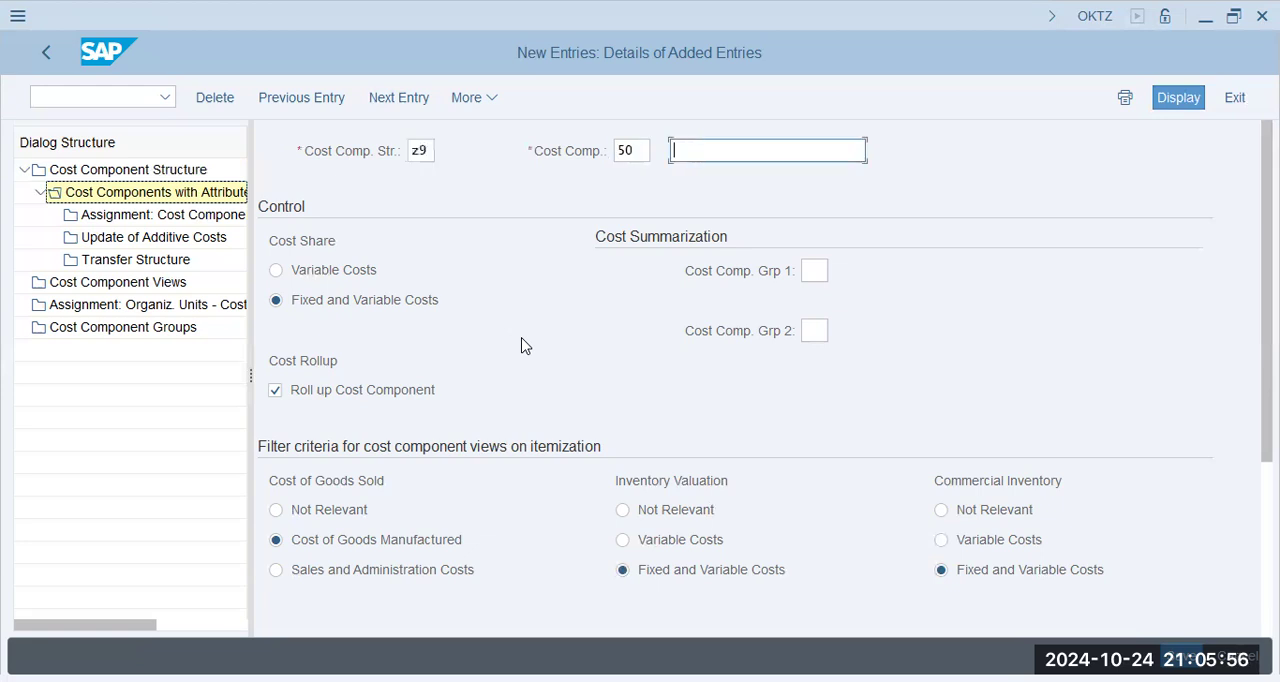
type("r")
key("Down")
key("Return")
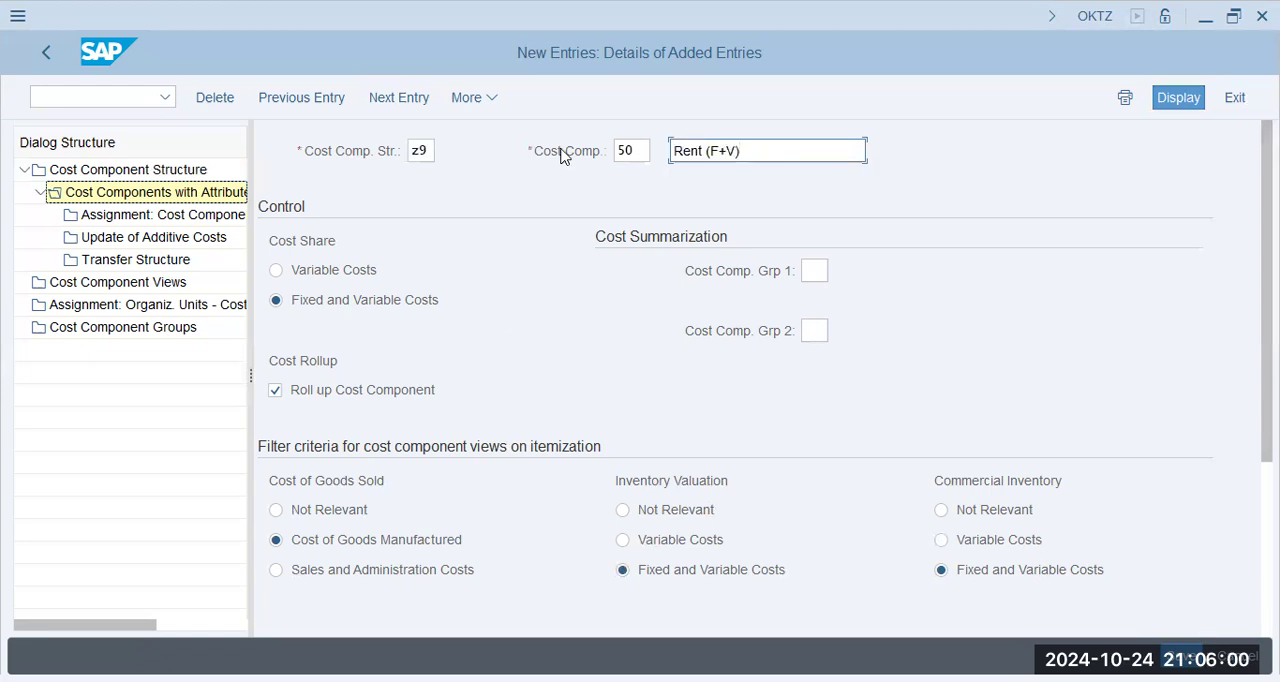
- Create cost component 90 in structure Z9 with the name "Salaries (F+V)" and save the entries
left_click(403, 98)
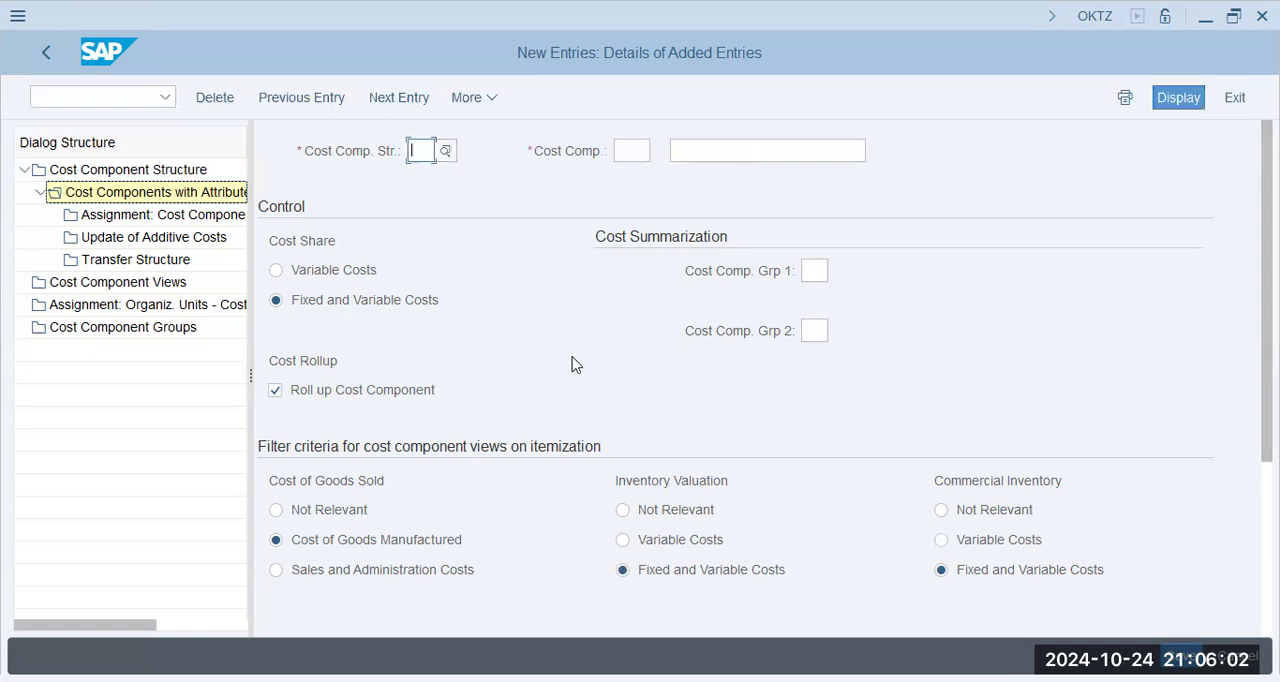
type("z9")
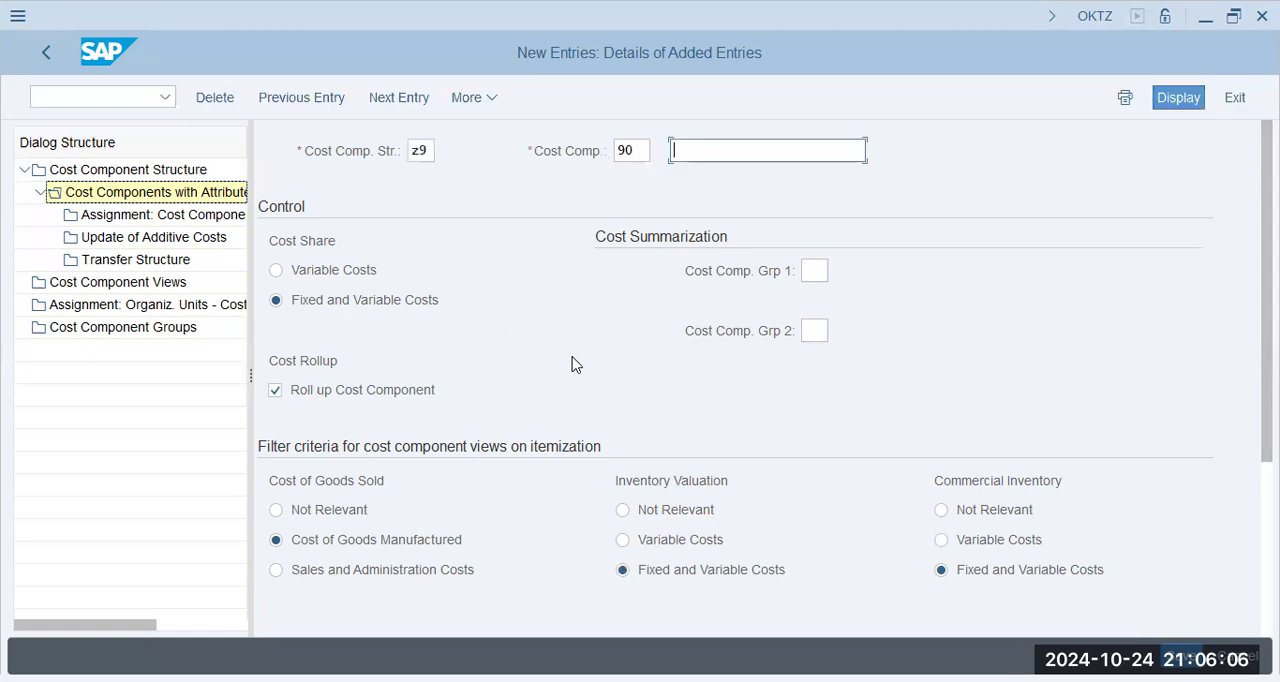
type("90Salaries (F+V)")
key("Return")
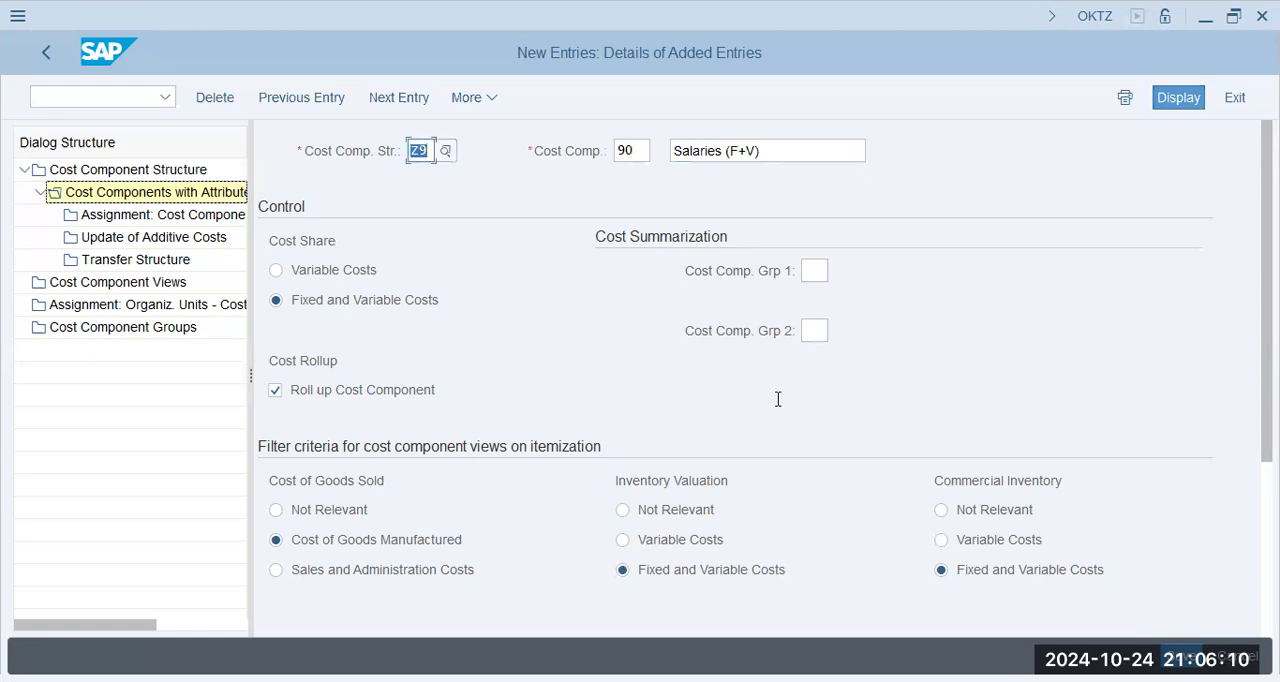
key("ctrl+s")
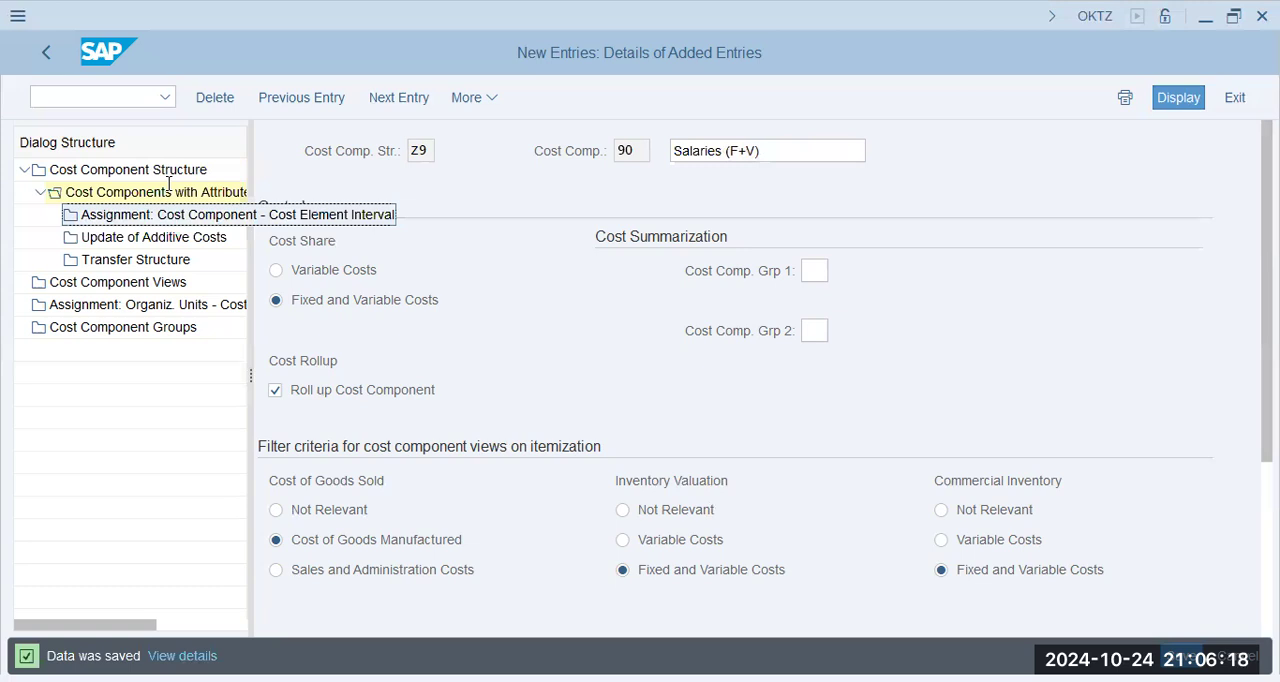
- Add a cost element interval assignment for Z9 with chart of accounts ZAP9, starting cost element 400392 and cost component 30
double_click(186, 219)
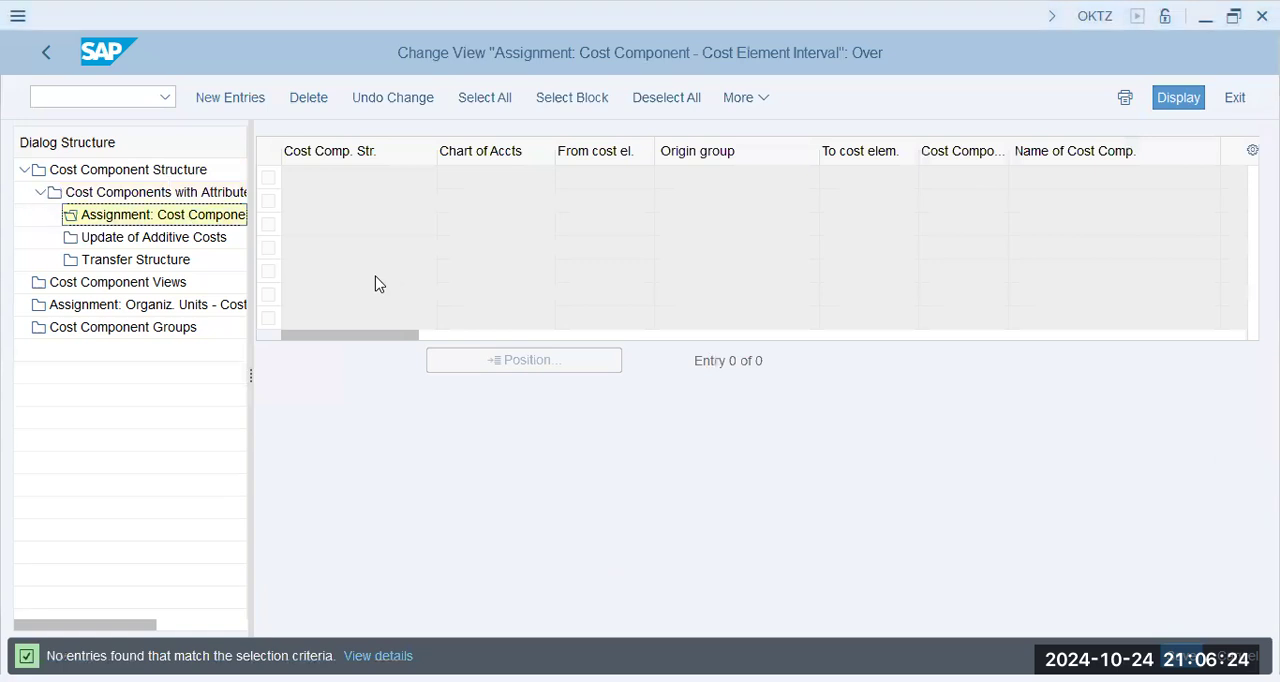
key("F5")
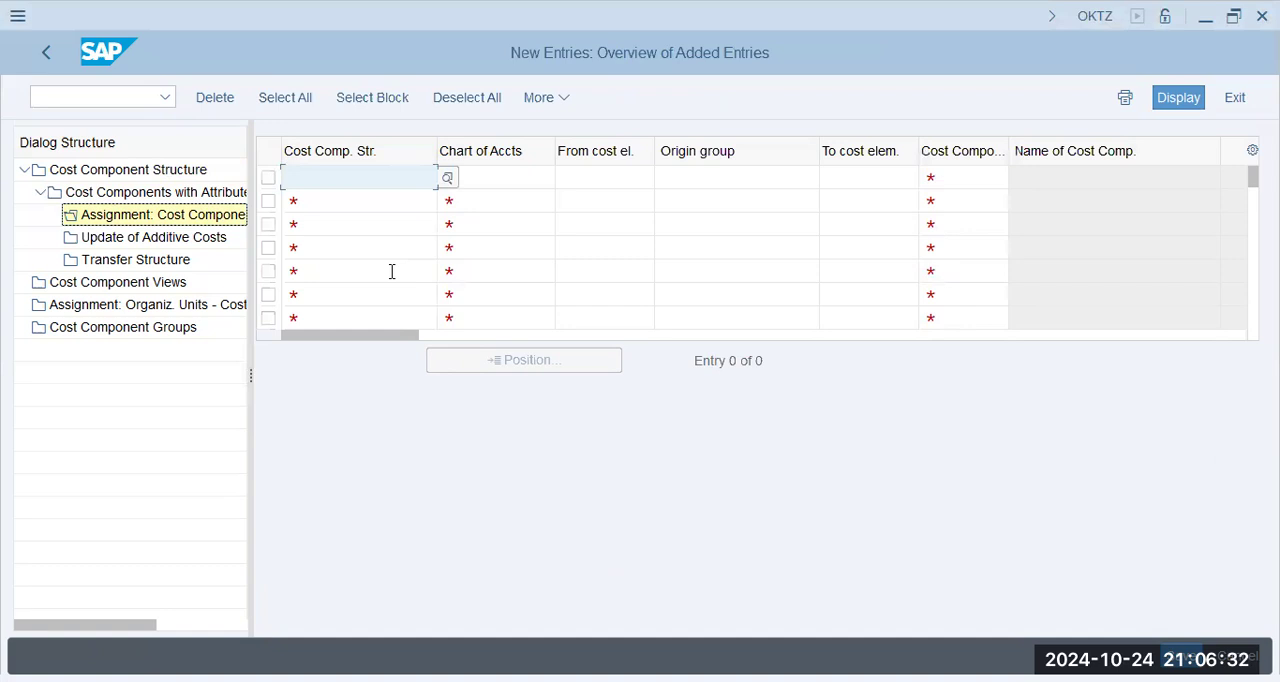
type("z9")
key("Tab")
type("zap9")
key("Tab")
type("40039")
type("2")
key("Tab")
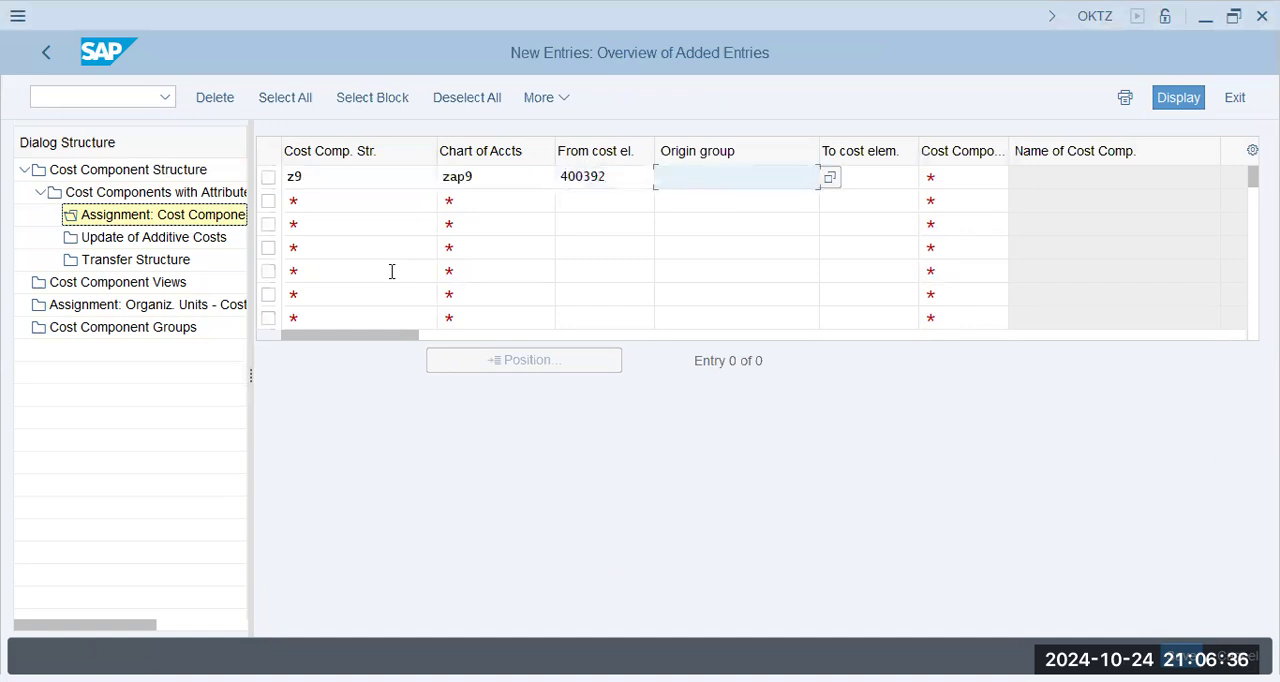
key("Tab")
key("Tab")
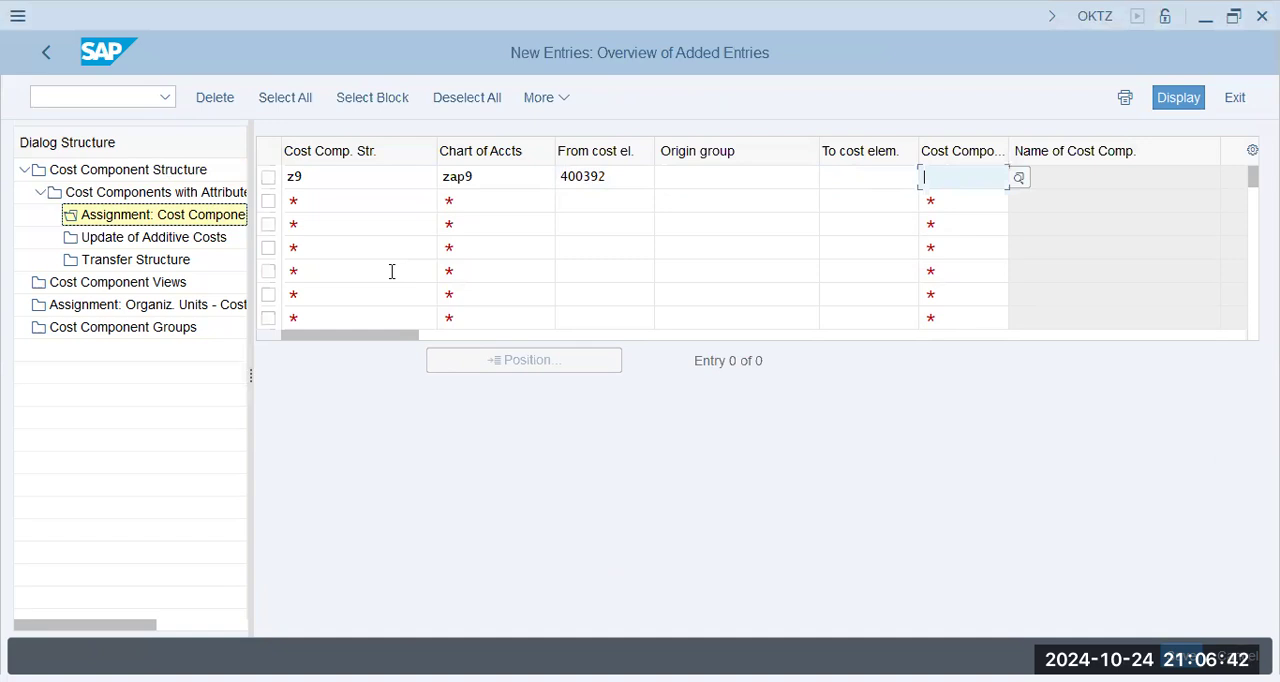
type("30")
- Add an assignment row for structure Z9 with chart of accounts ZAP9, starting cost element 400600 and cost component 50
left_click(360, 201)
type("z9")
key("Tab")
type("zap9")
key("Tab")
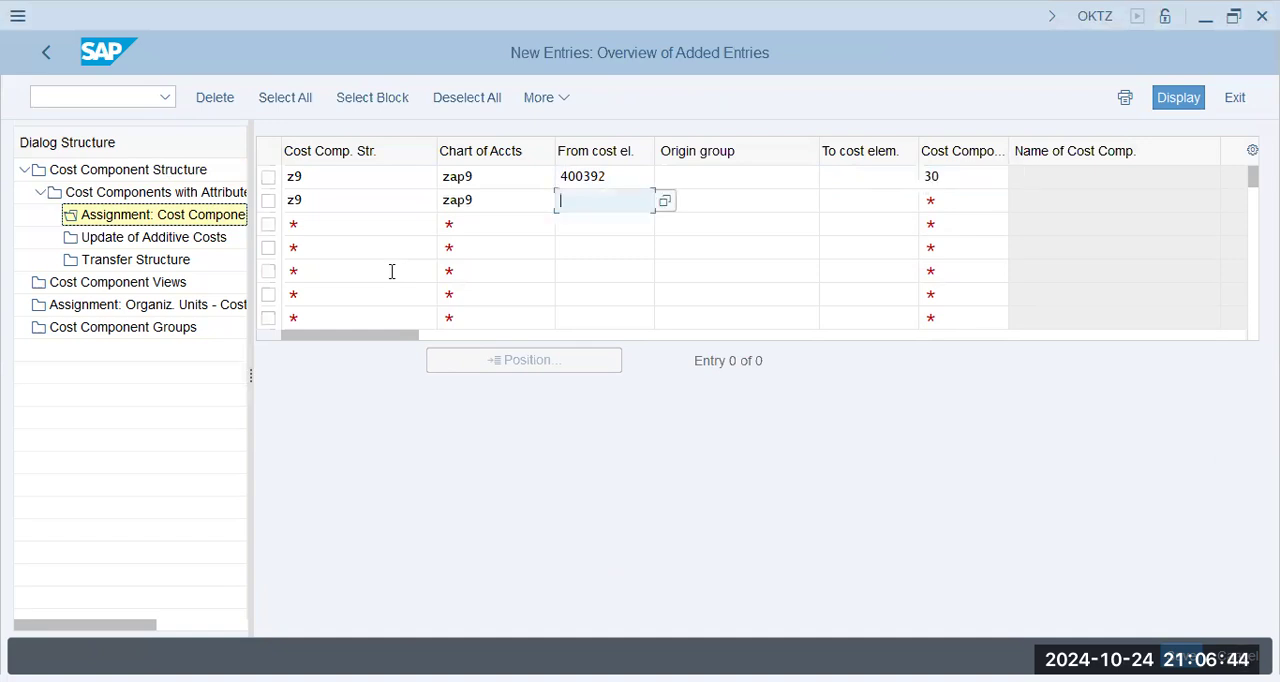
type("400600")
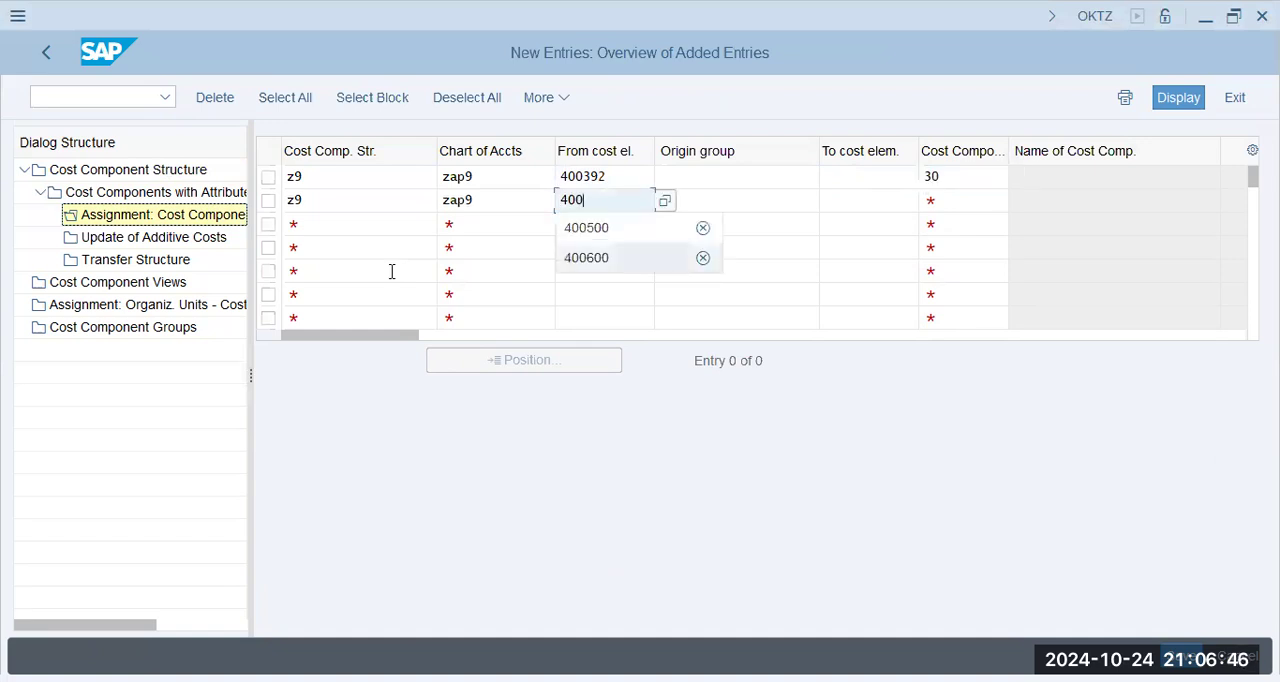
key("Tab")
key("Tab")
key("Tab")
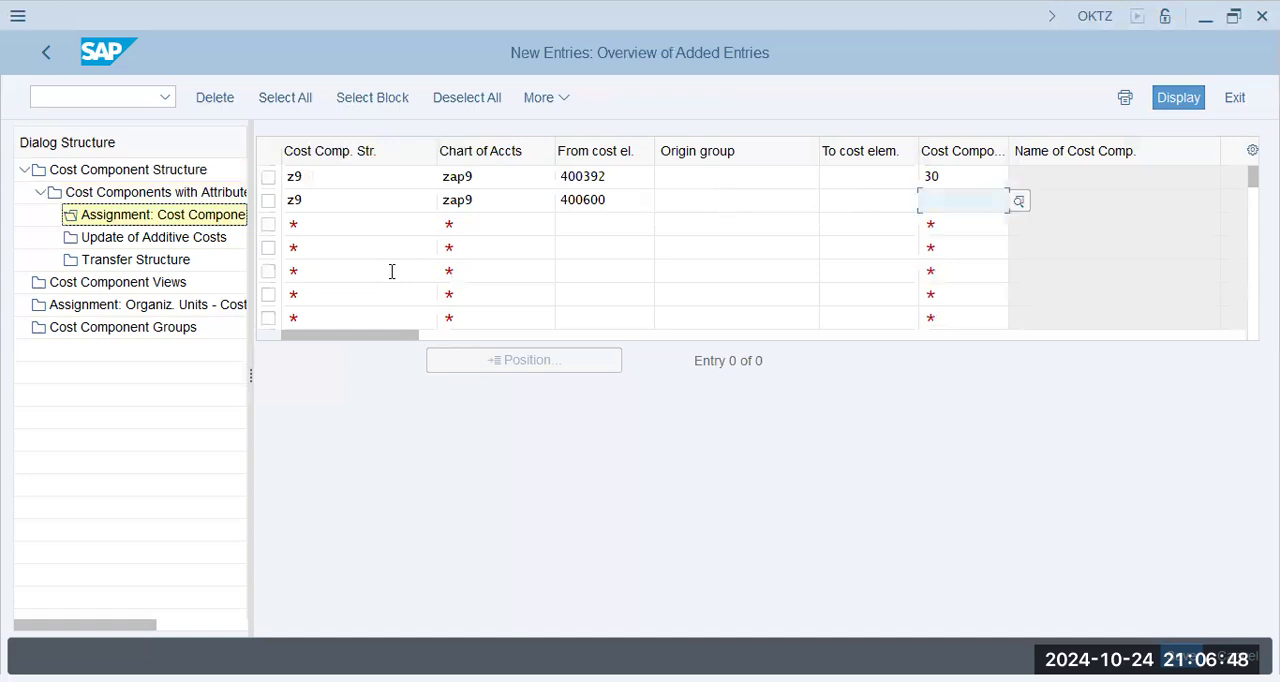
key("alt+Tab")
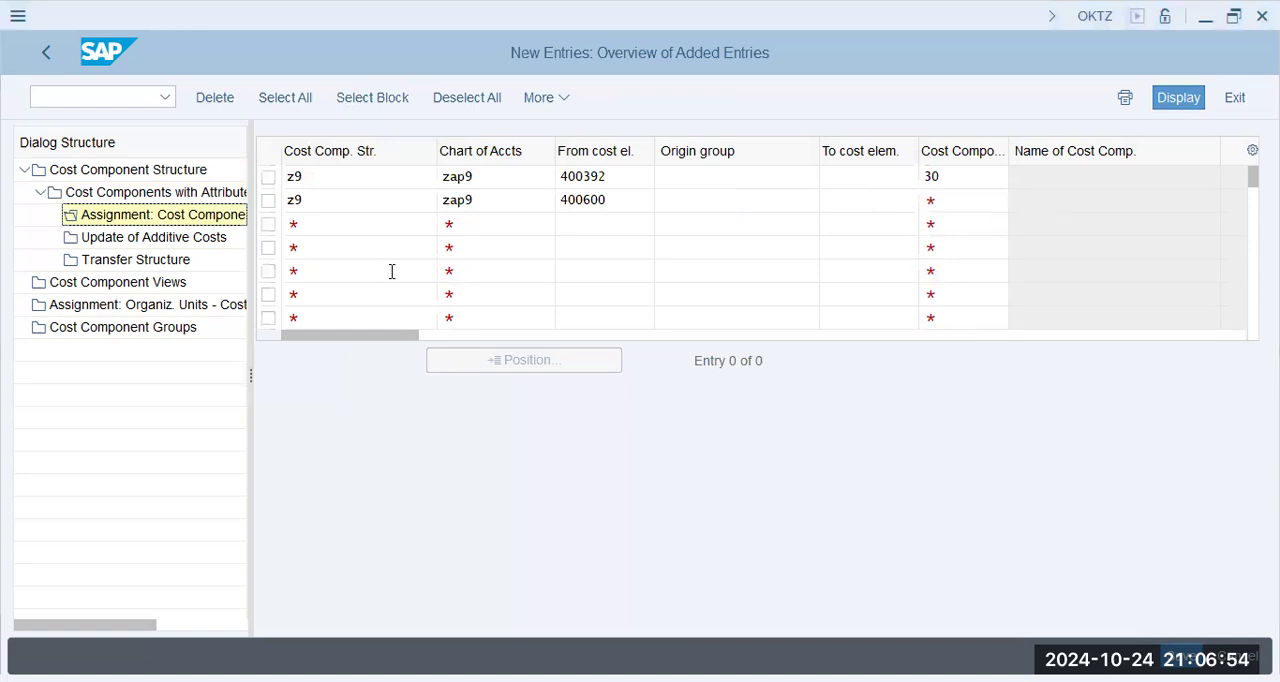
key("alt+Tab")
type("50")
key("Tab")
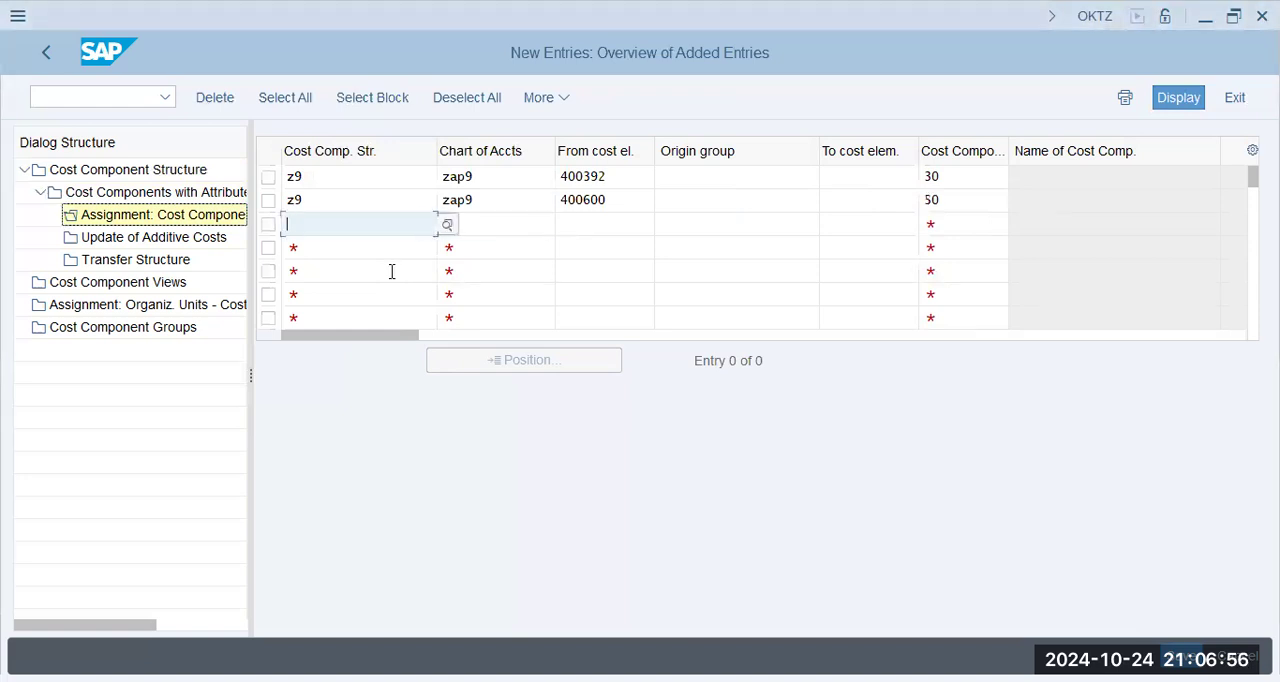
- Add an assignment row for structure Z9 with chart of accounts ZAP9, starting cost element 400500 and cost component 90
key("Tab")
type("40")
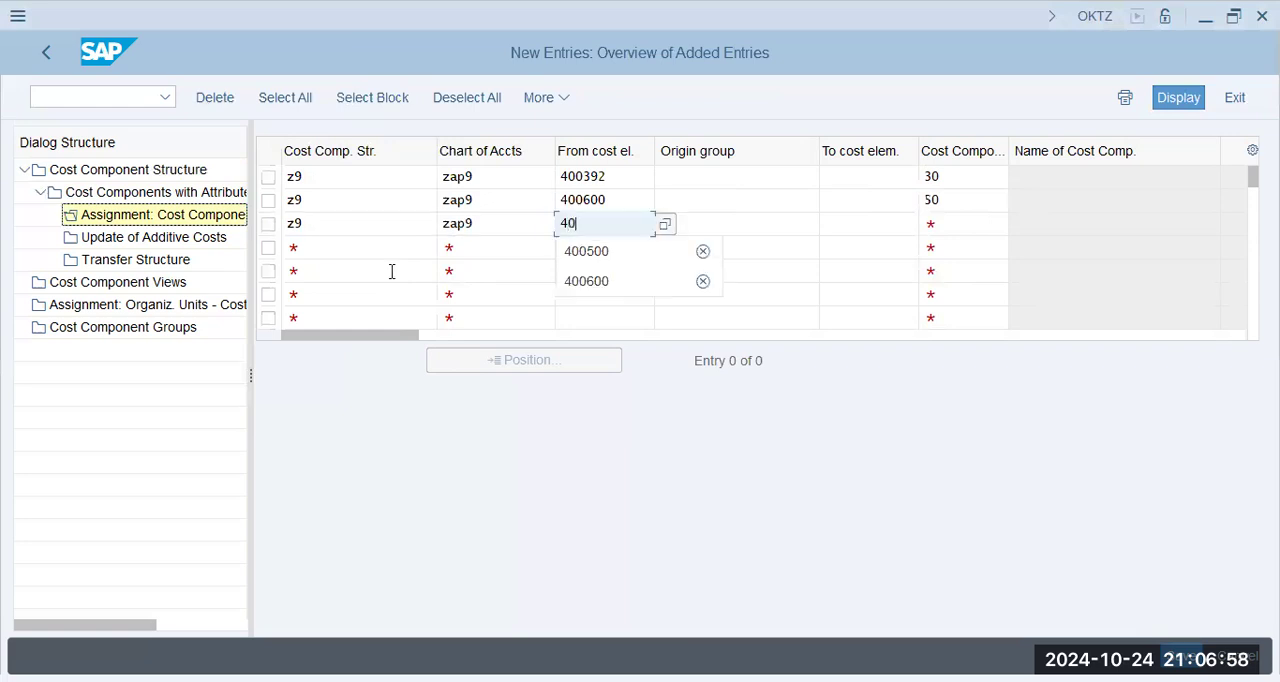
type("0500")
key("Tab")
key("Tab")
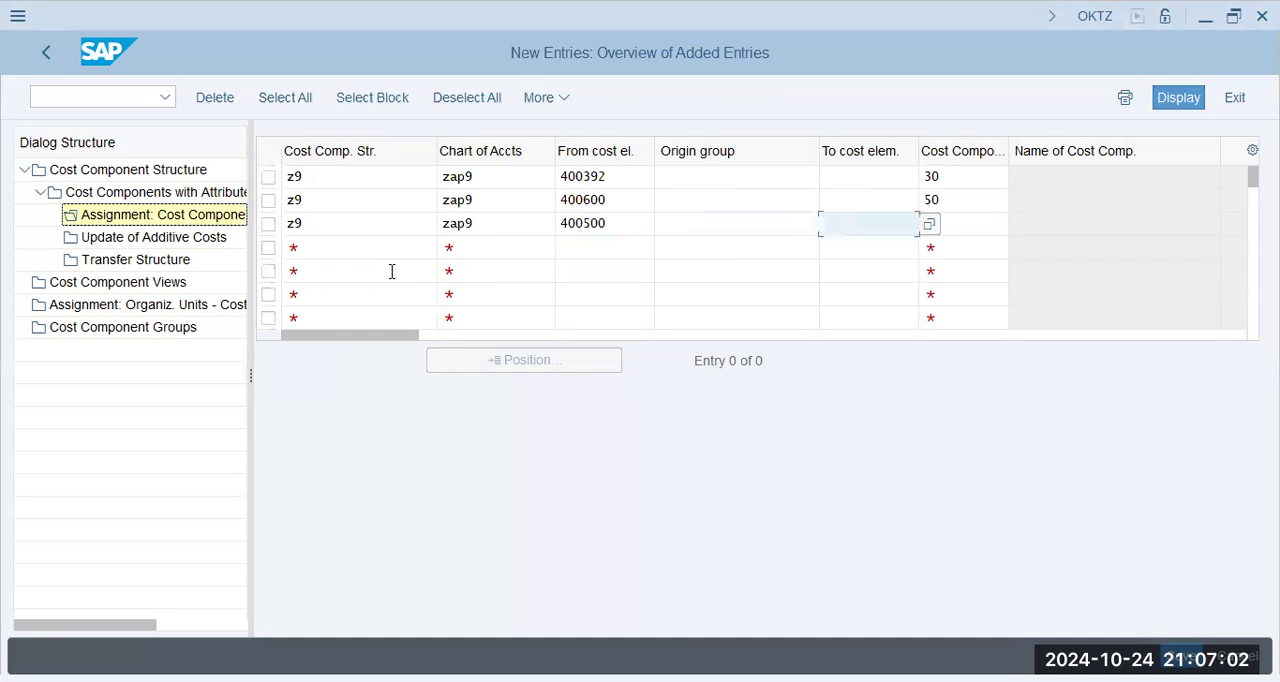
key("alt+Tab")
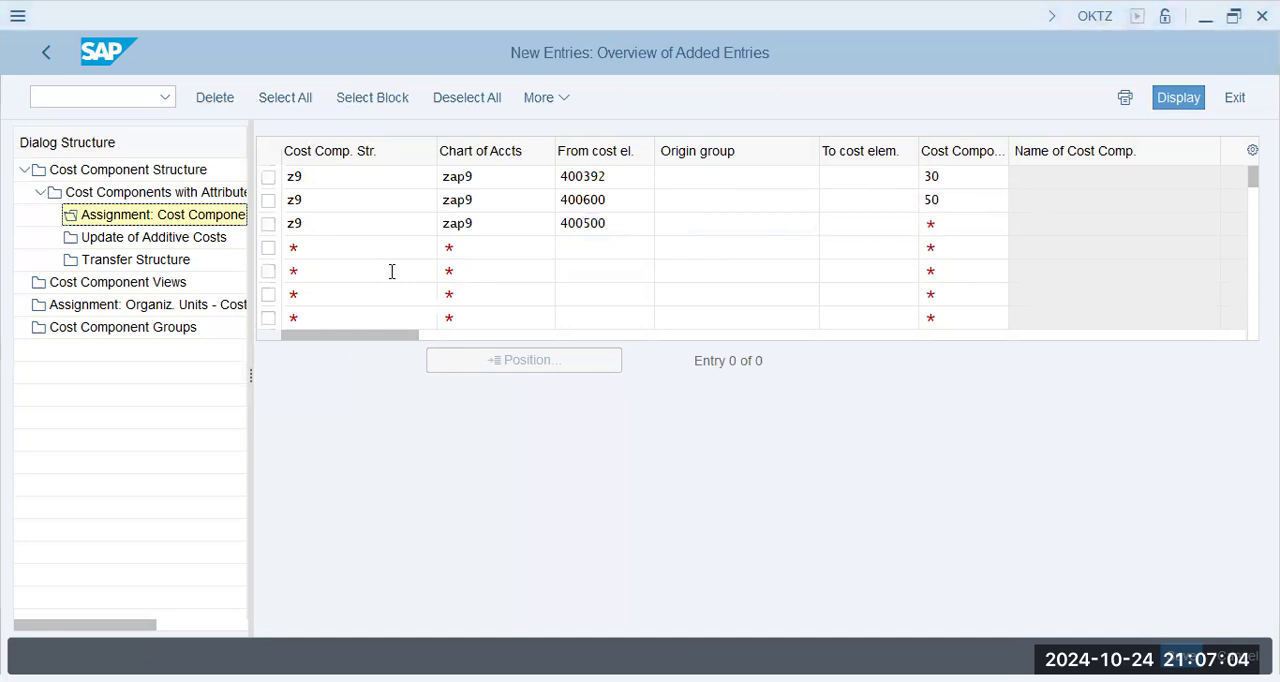
key("Return")
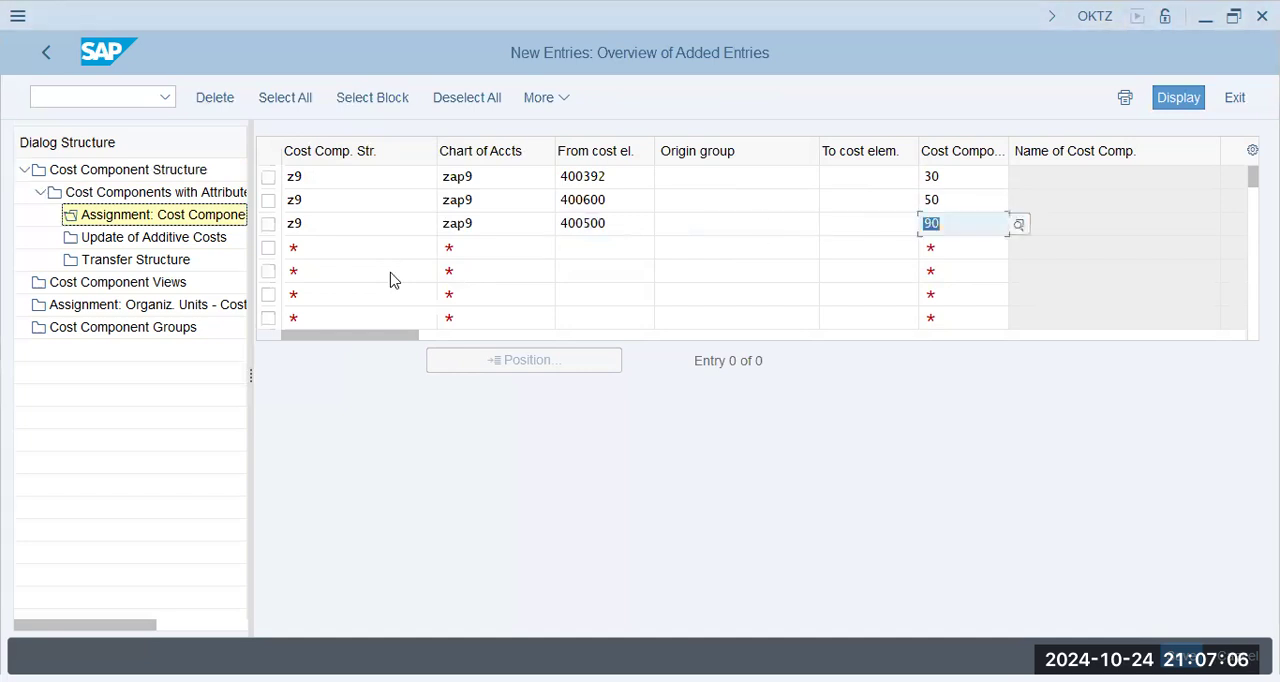
- Confirm the new cost element interval assignments and save them
key("Return")
key("Return")
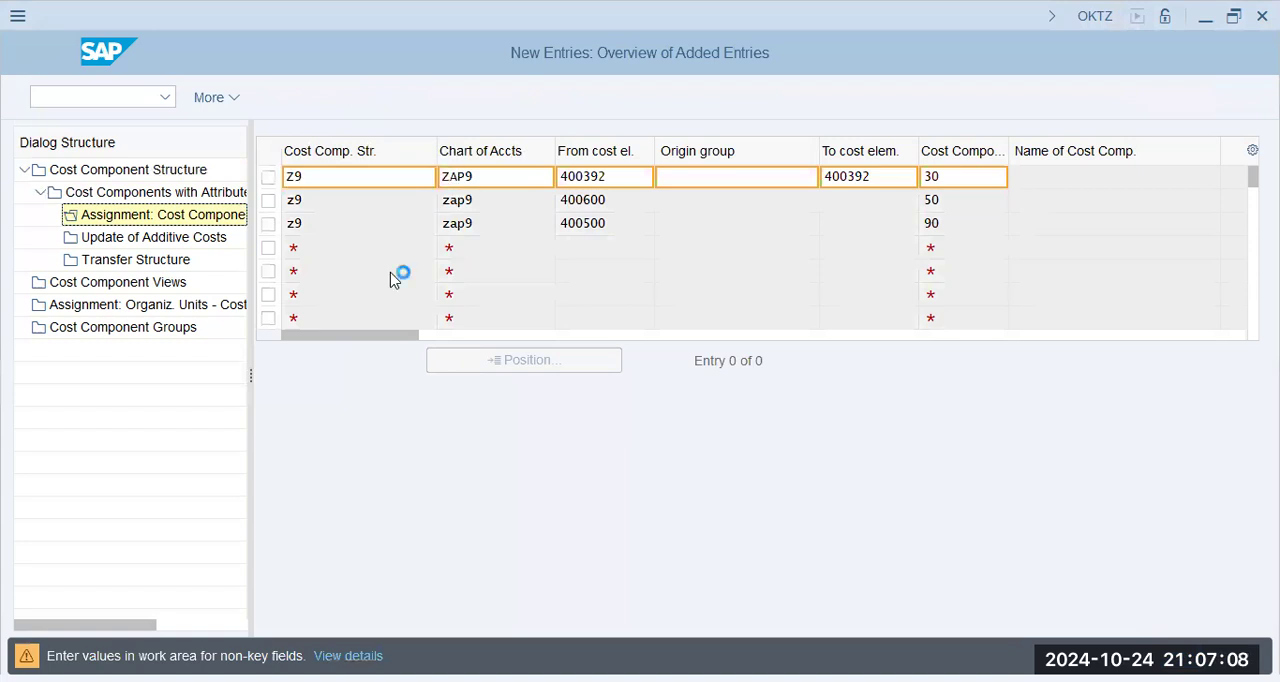
key("Return")
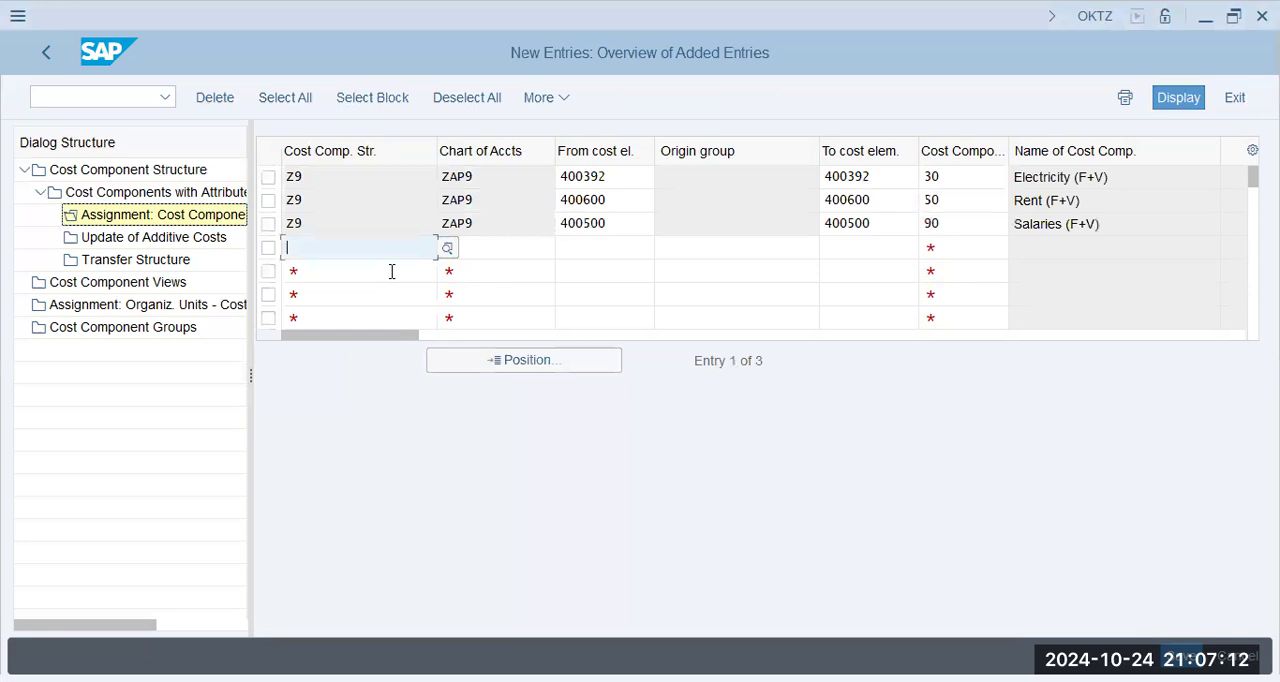
key("alt+Tab")
left_click(878, 536)
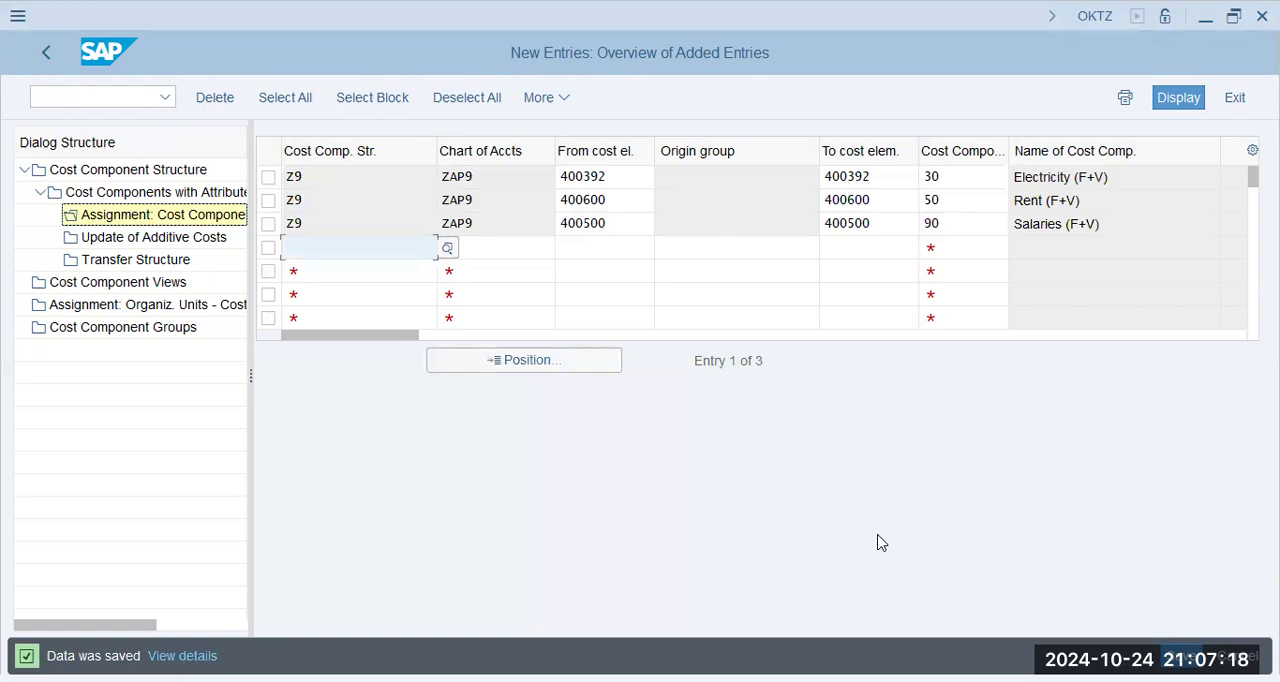
- Activate cost component structure Z9 and save the change
left_click(104, 175)
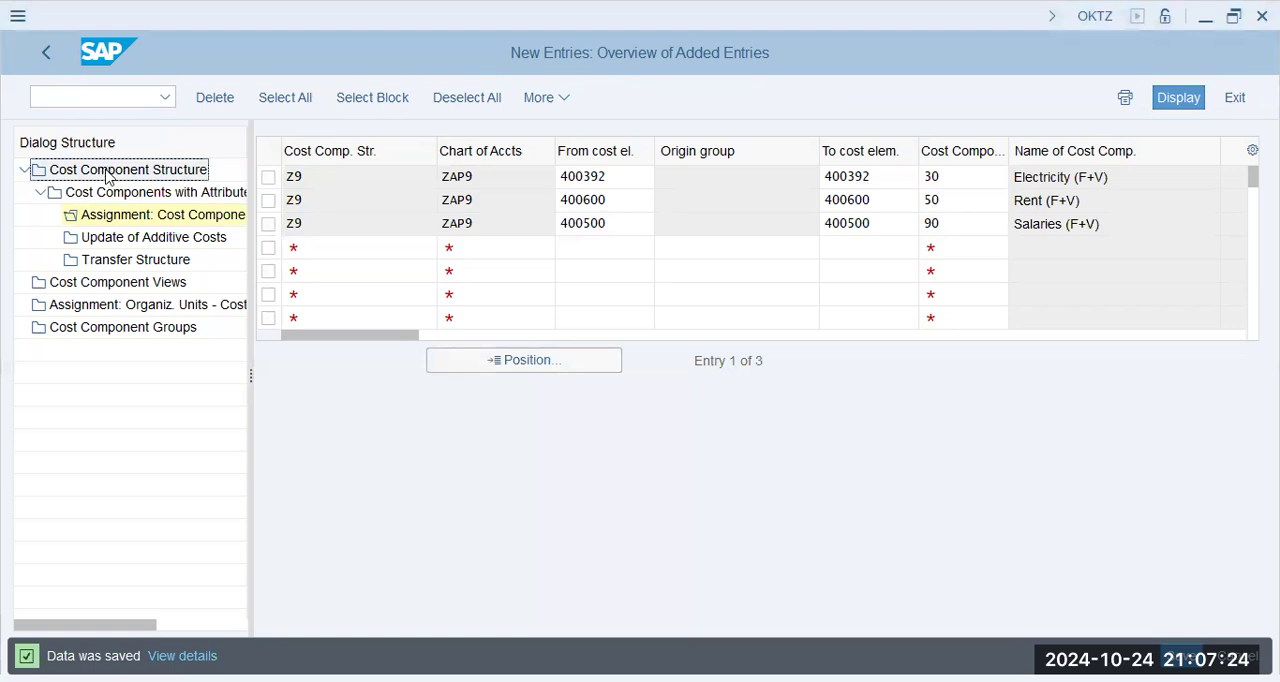
double_click(104, 175)
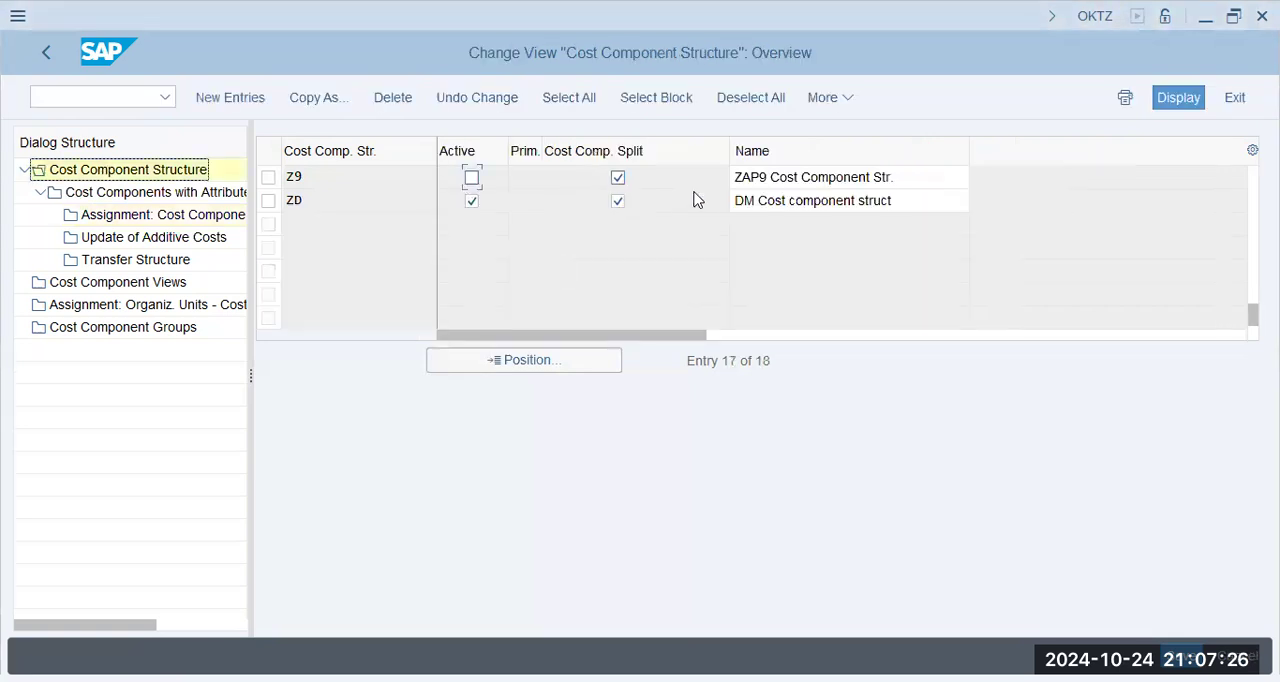
double_click(802, 182)
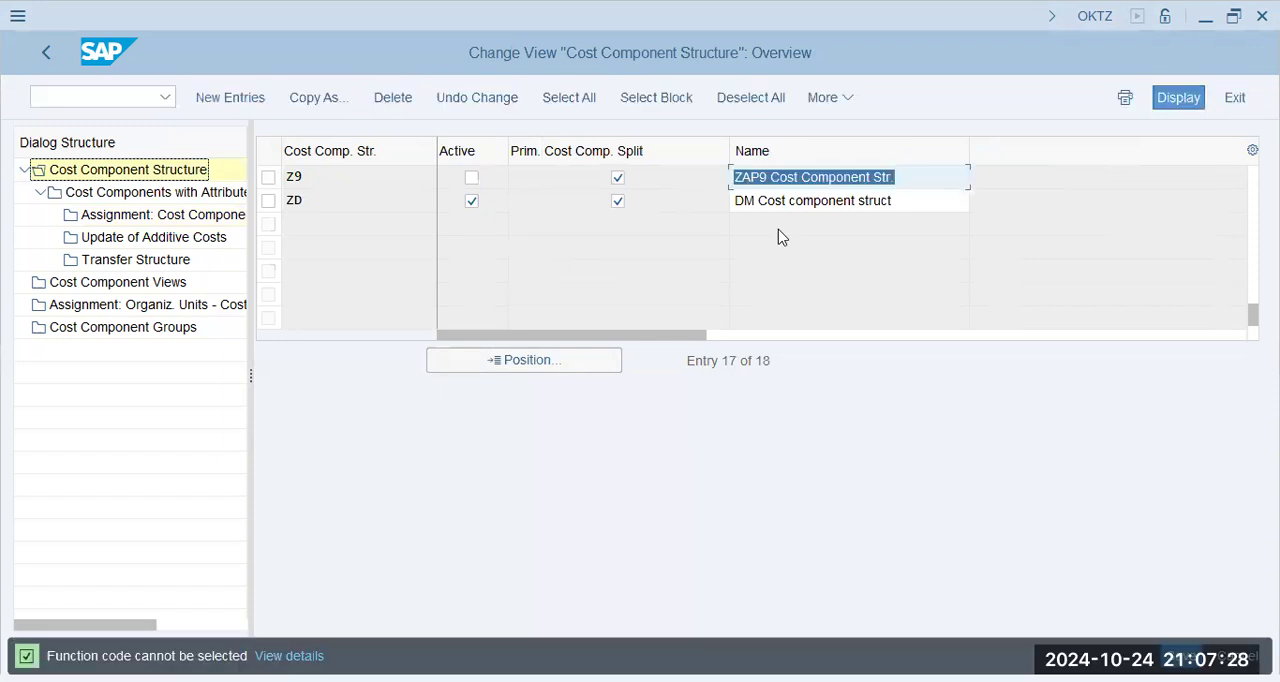
left_click(306, 177)
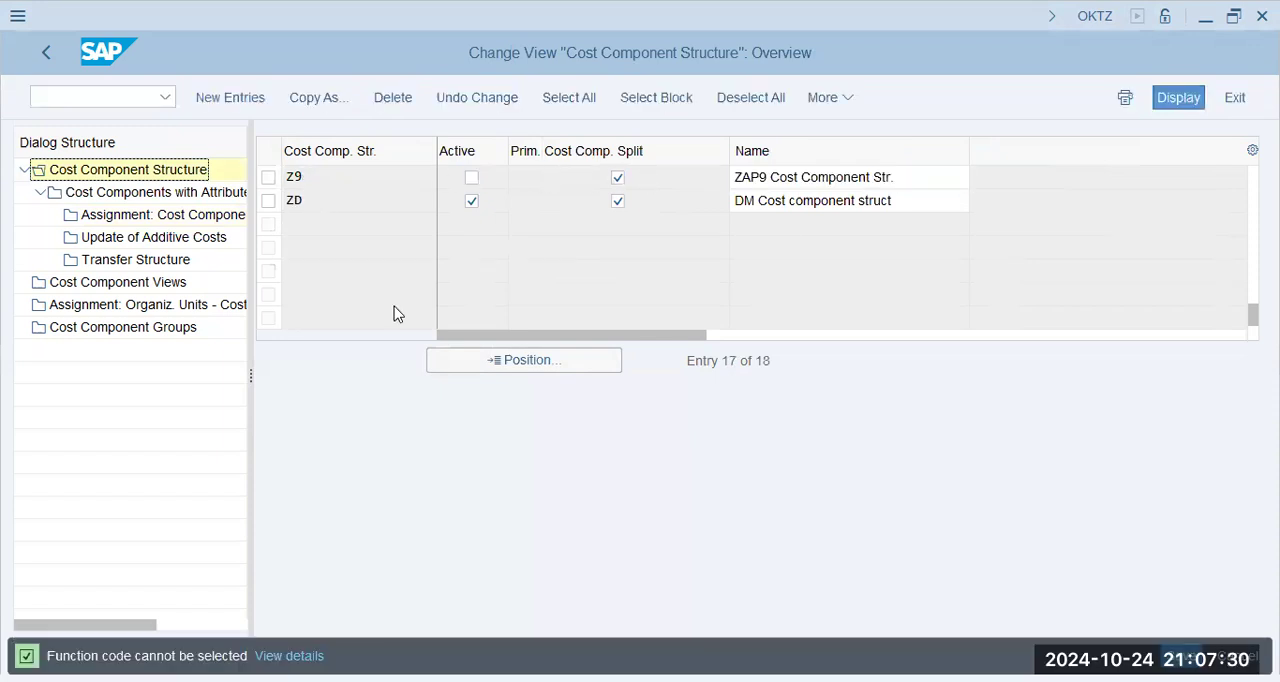
left_click(472, 178)
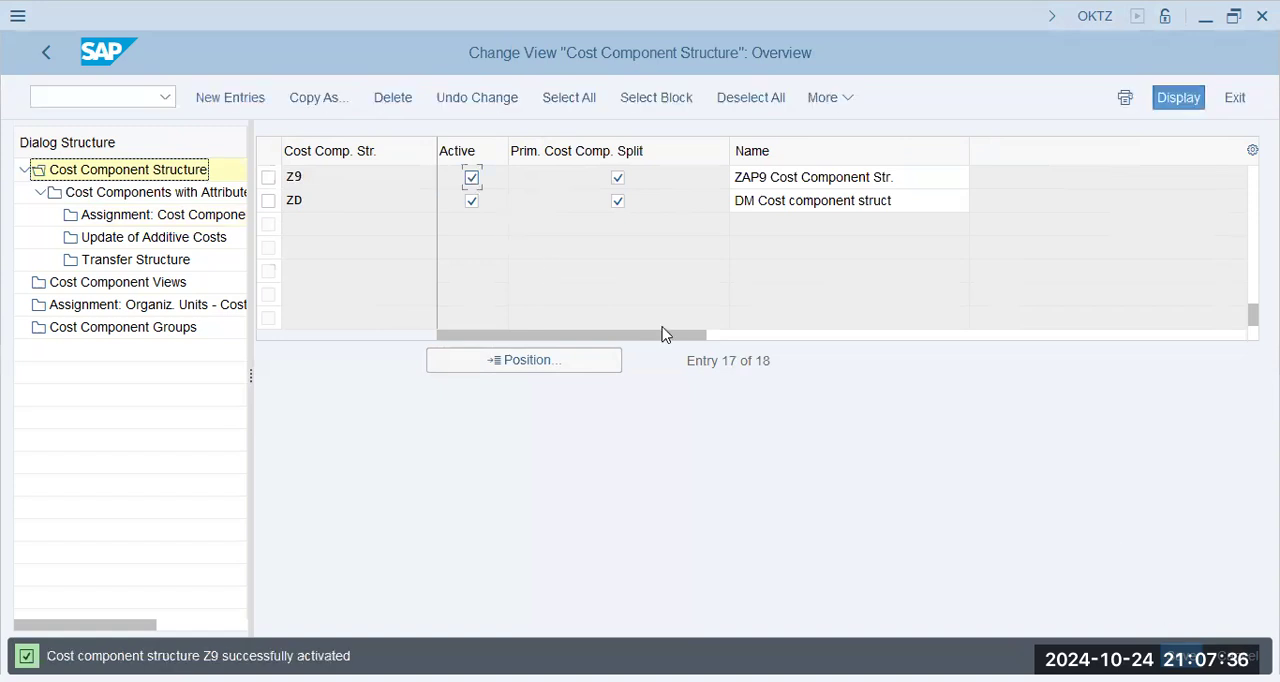
key("ctrl+s")
- Set the inventory valuation of cost component 10, Consumables (Var), in structure Z9 to Variable Costs and save
left_click(165, 195)
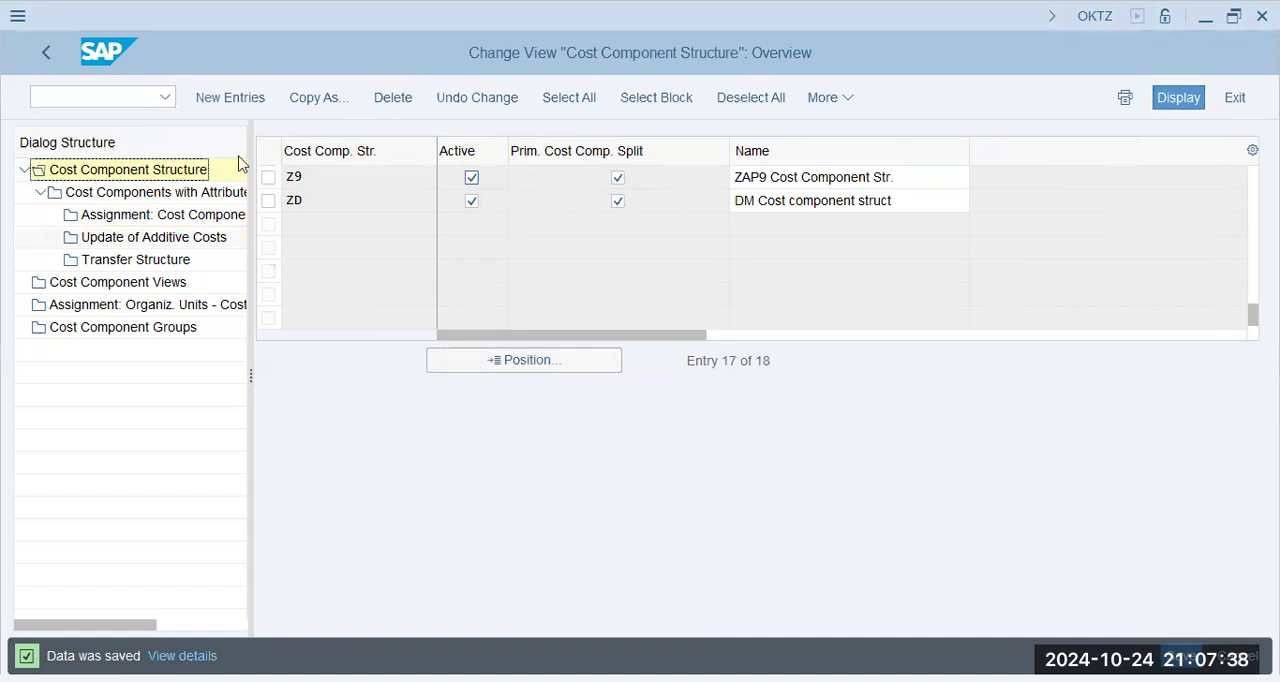
left_click(268, 177)
double_click(190, 195)
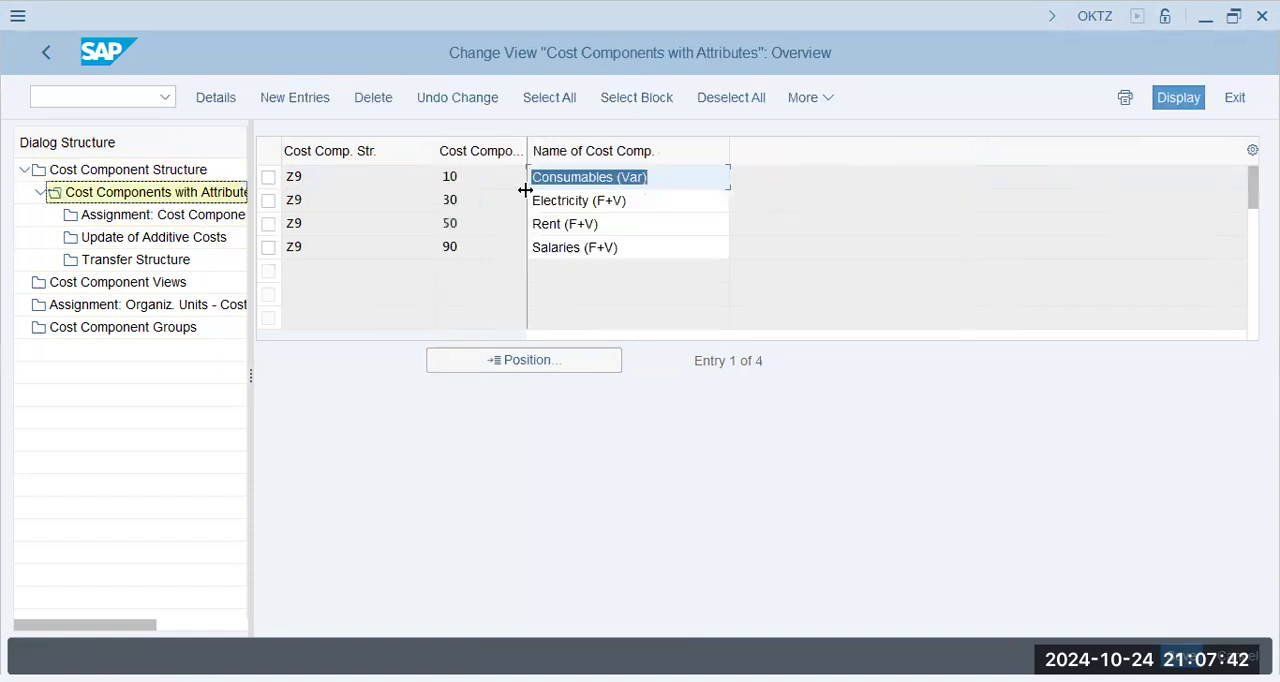
left_click(587, 200)
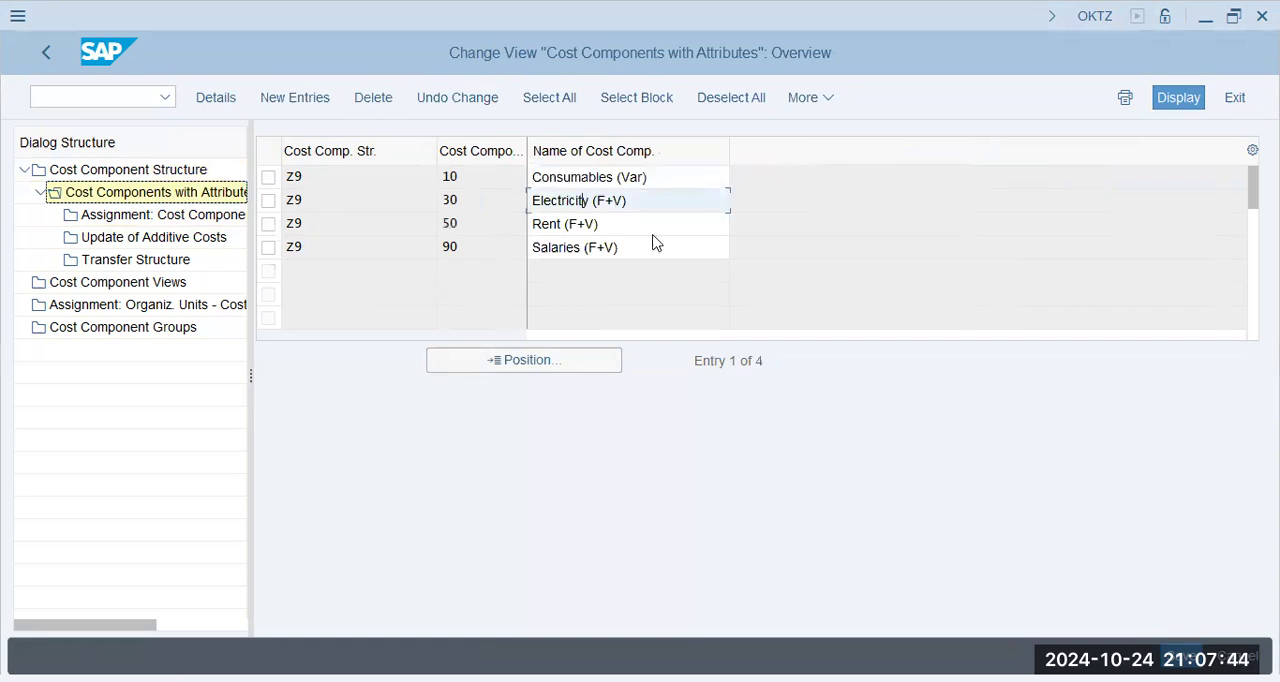
left_click(611, 177)
double_click(611, 177)
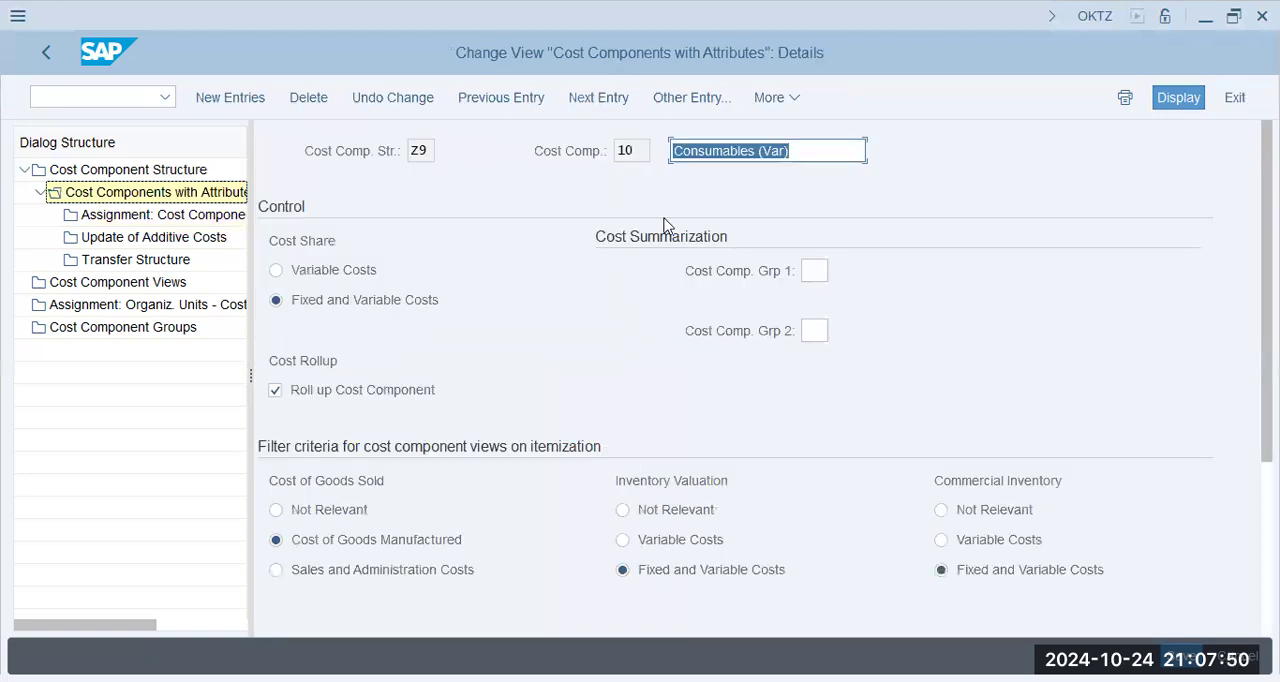
left_click(660, 540)
key("ctrl+s")
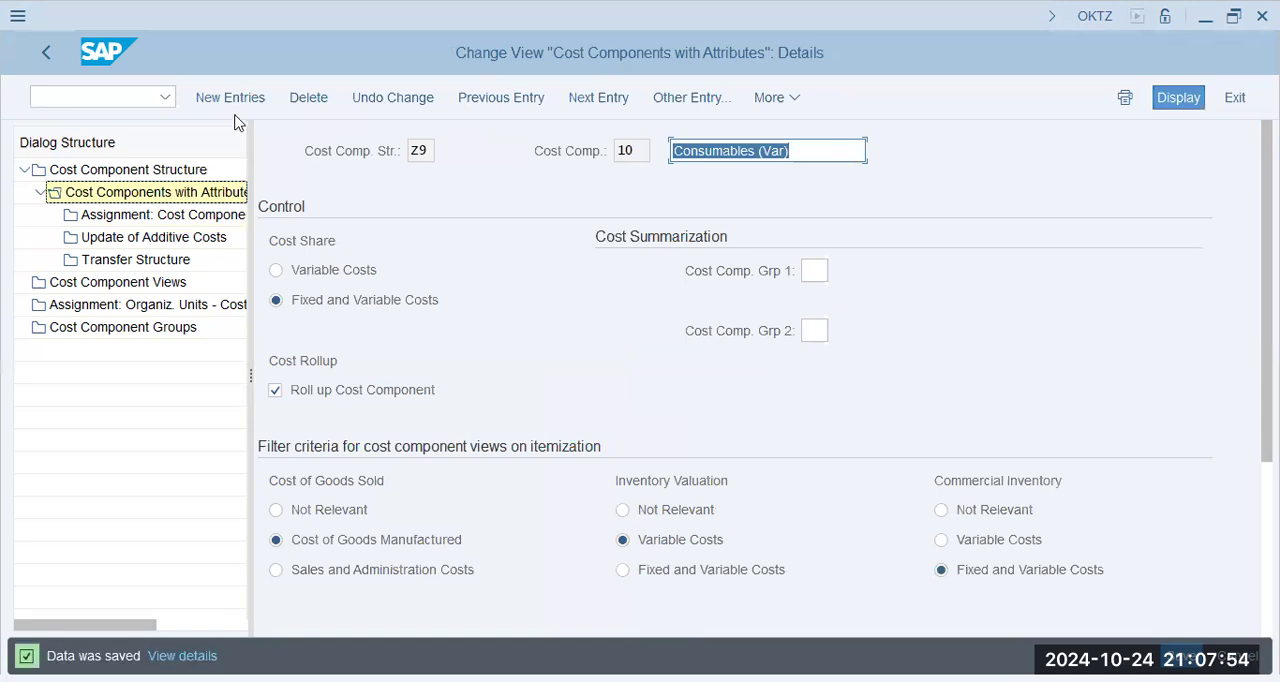
- Check the cost element assignments of the Consumables (Var) and Electricity (F+V) components in structure Z9
left_click(82, 190)
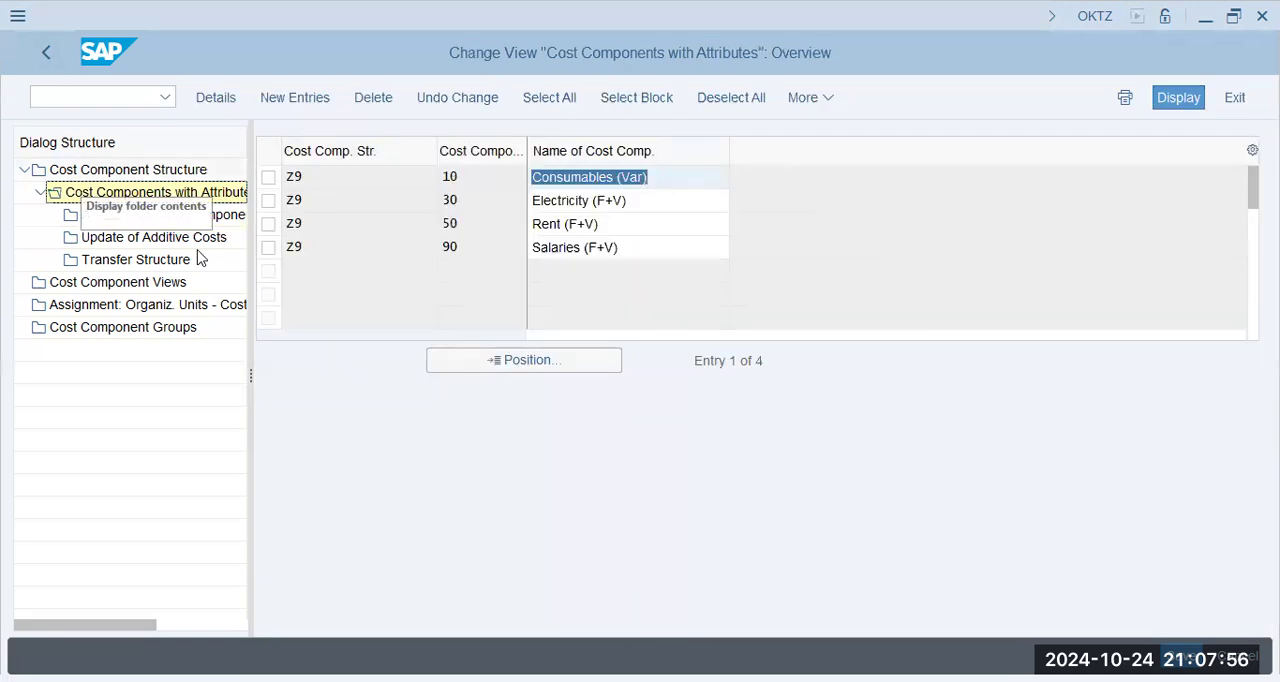
left_click(610, 203)
left_click(630, 230)
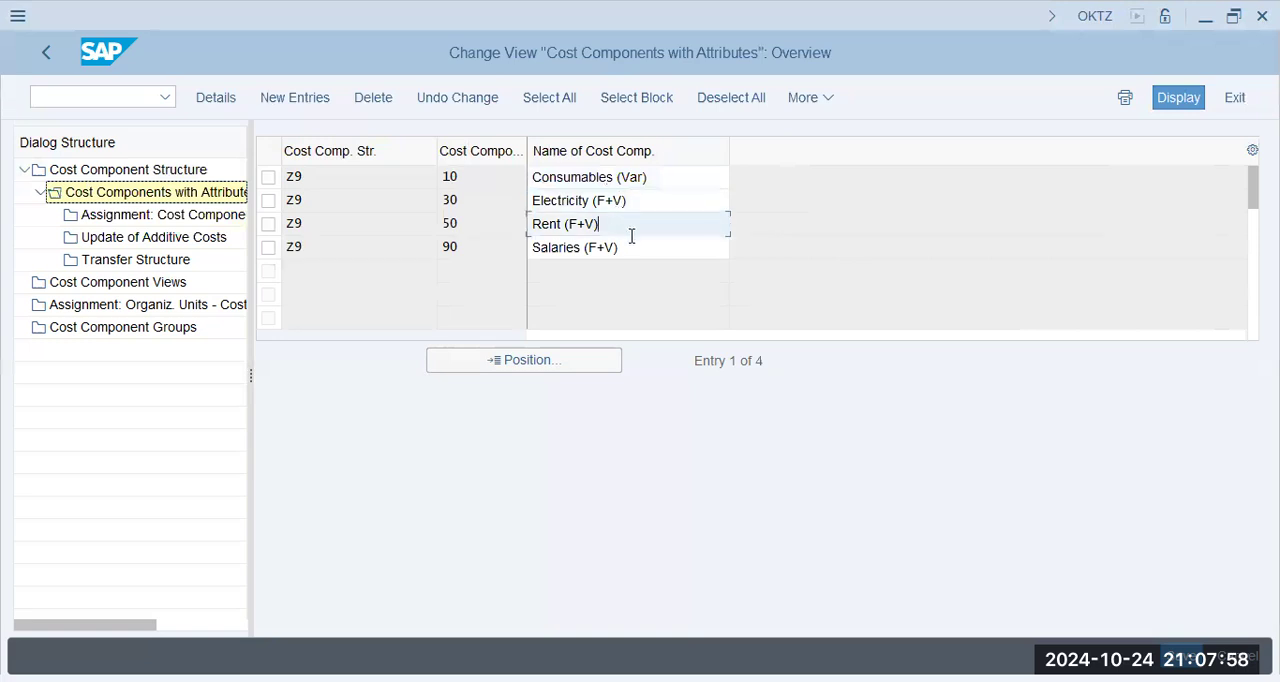
left_click(623, 249)
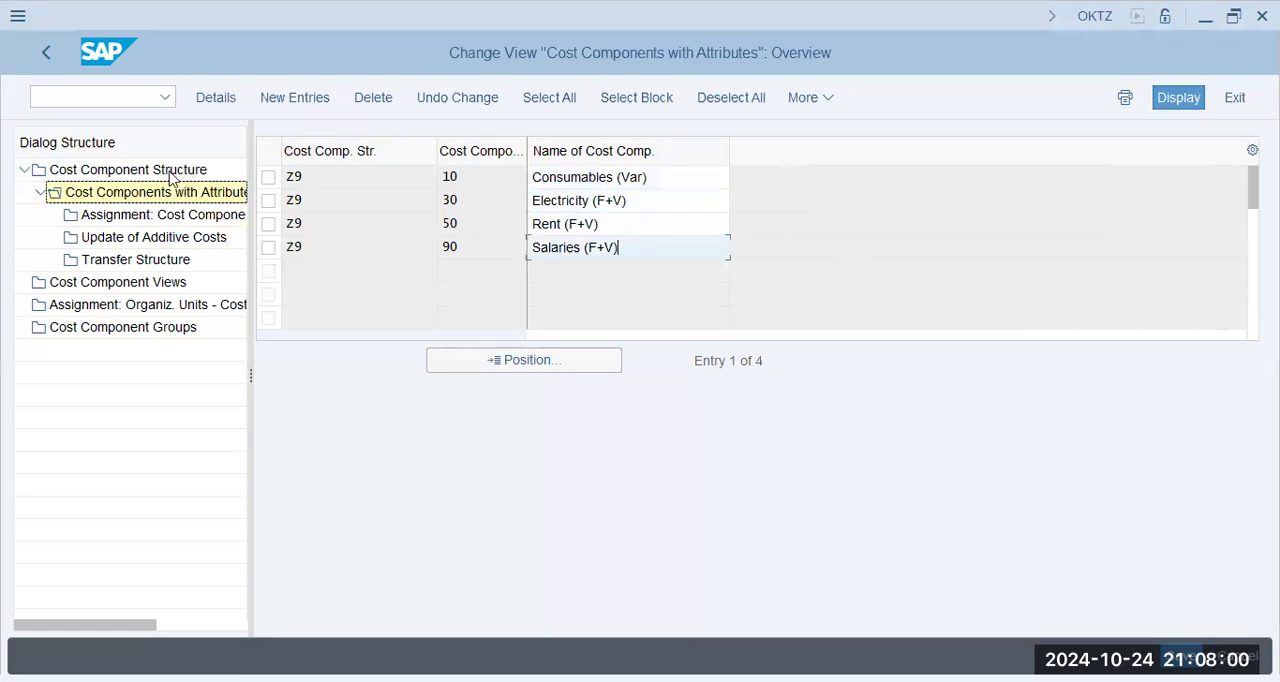
left_click(209, 222)
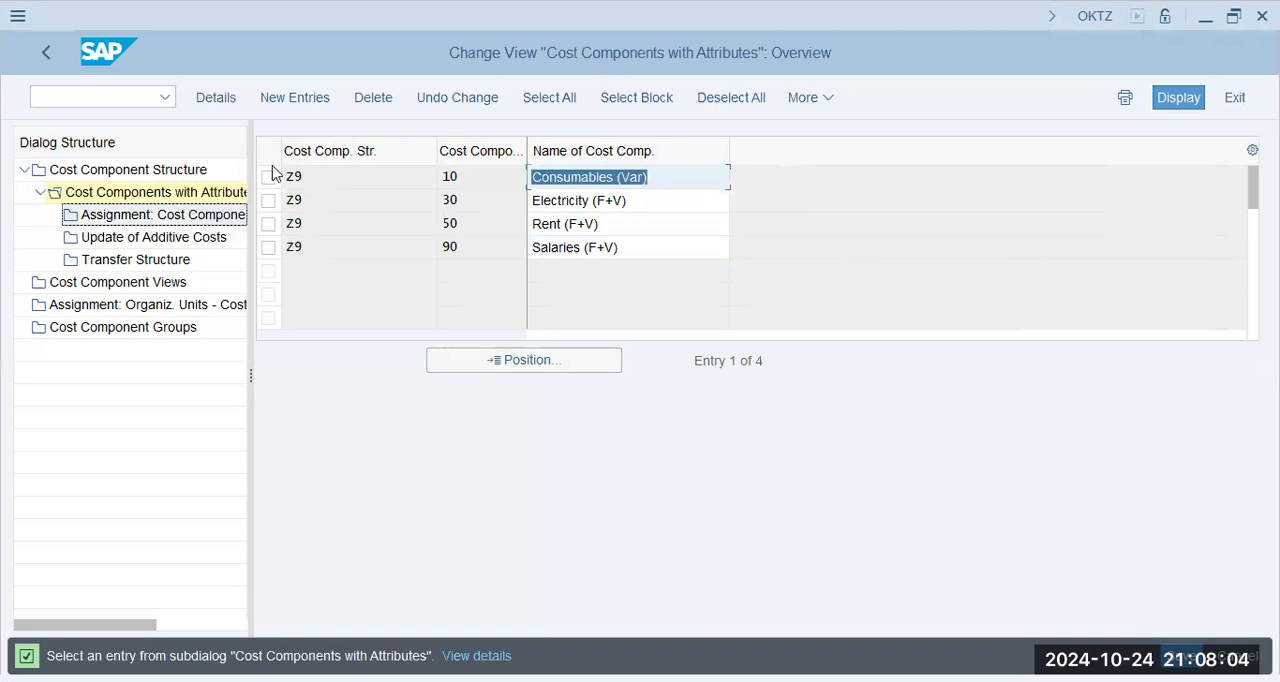
left_click(166, 198)
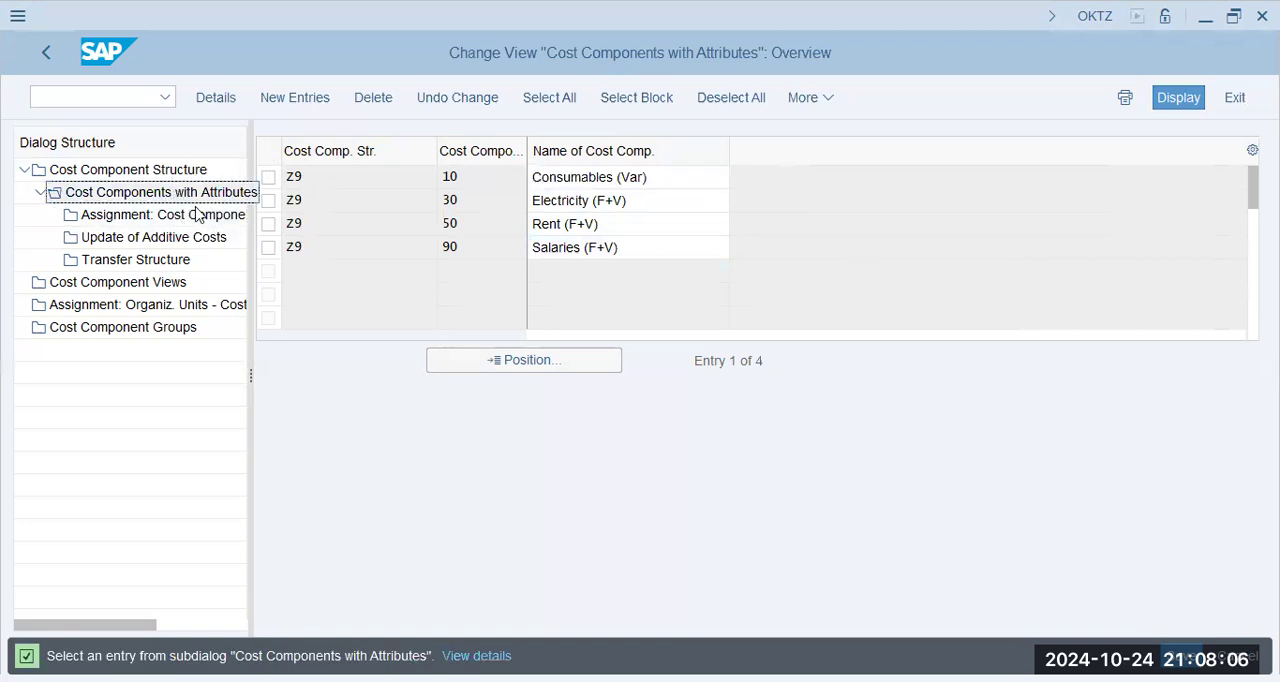
left_click(267, 177)
left_click(189, 218)
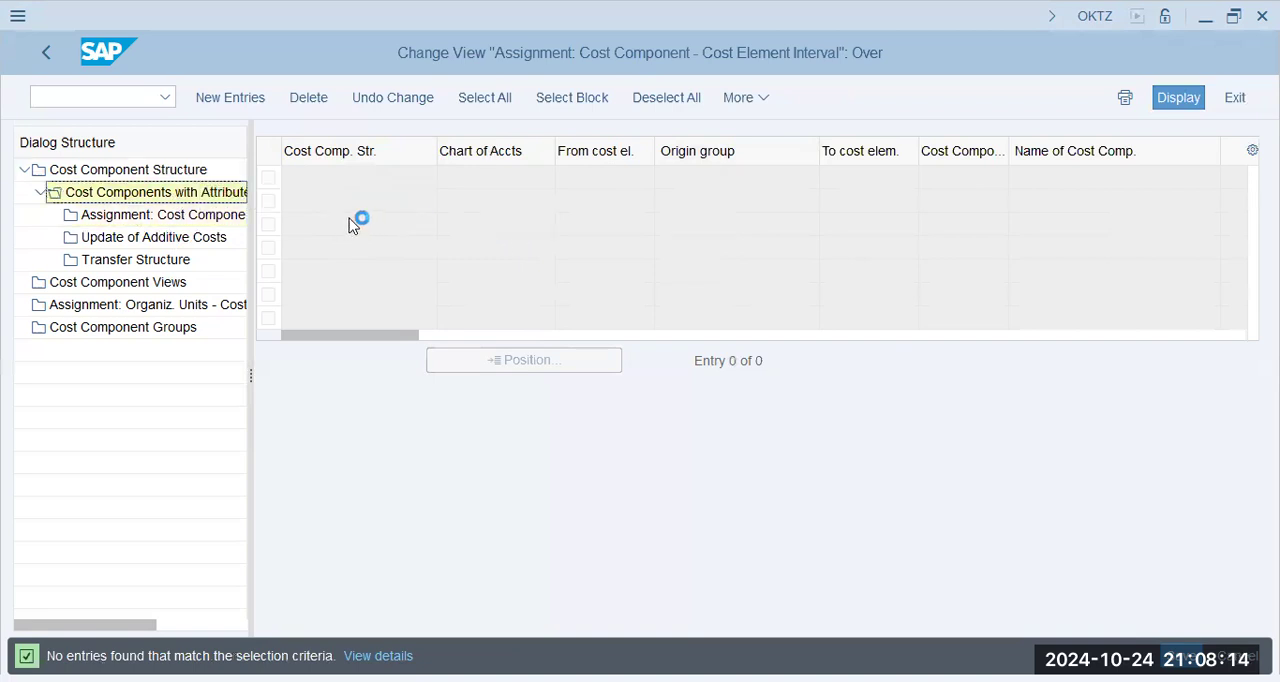
left_click(270, 203)
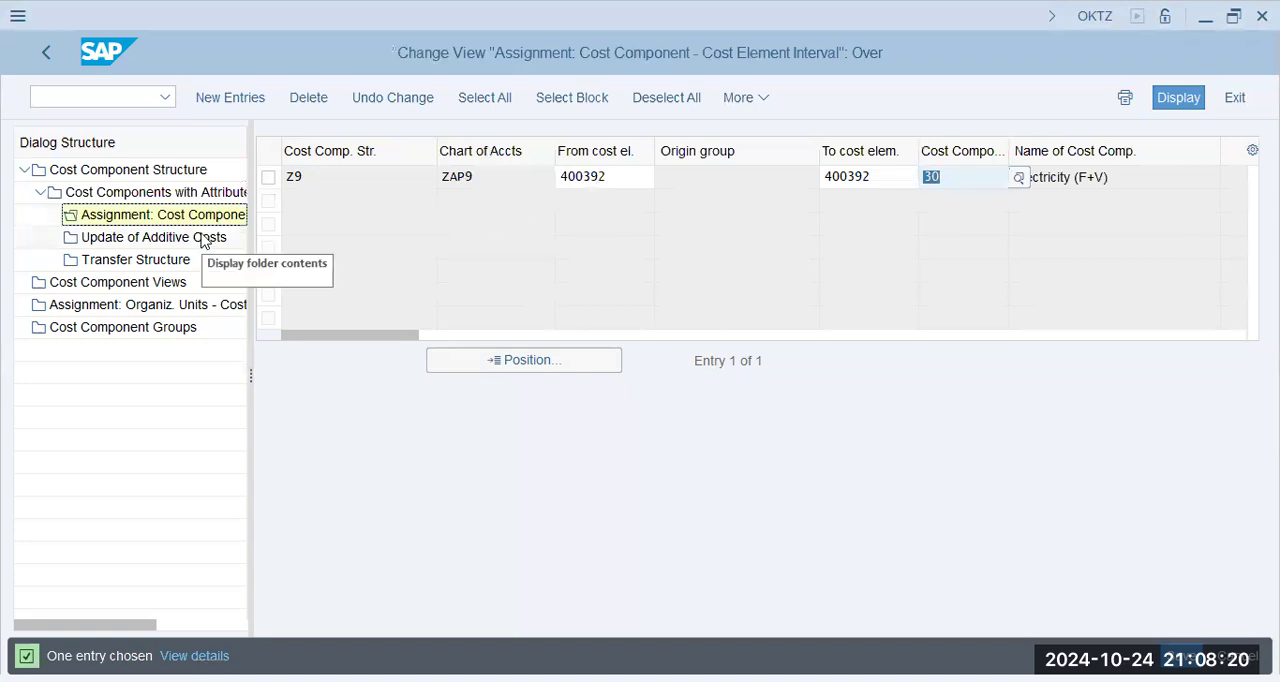
- Start a new cost element interval assignment with cost component structure Z9 and chart of accounts ZAP9
left_click(200, 197)
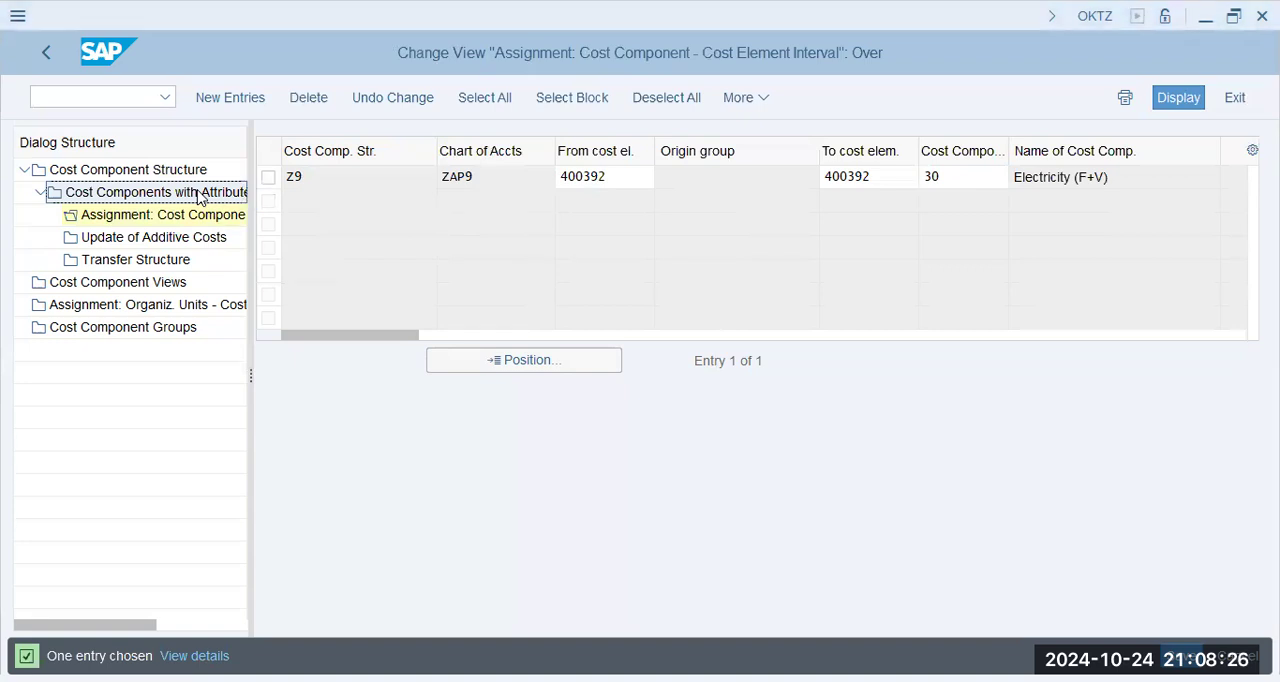
double_click(199, 194)
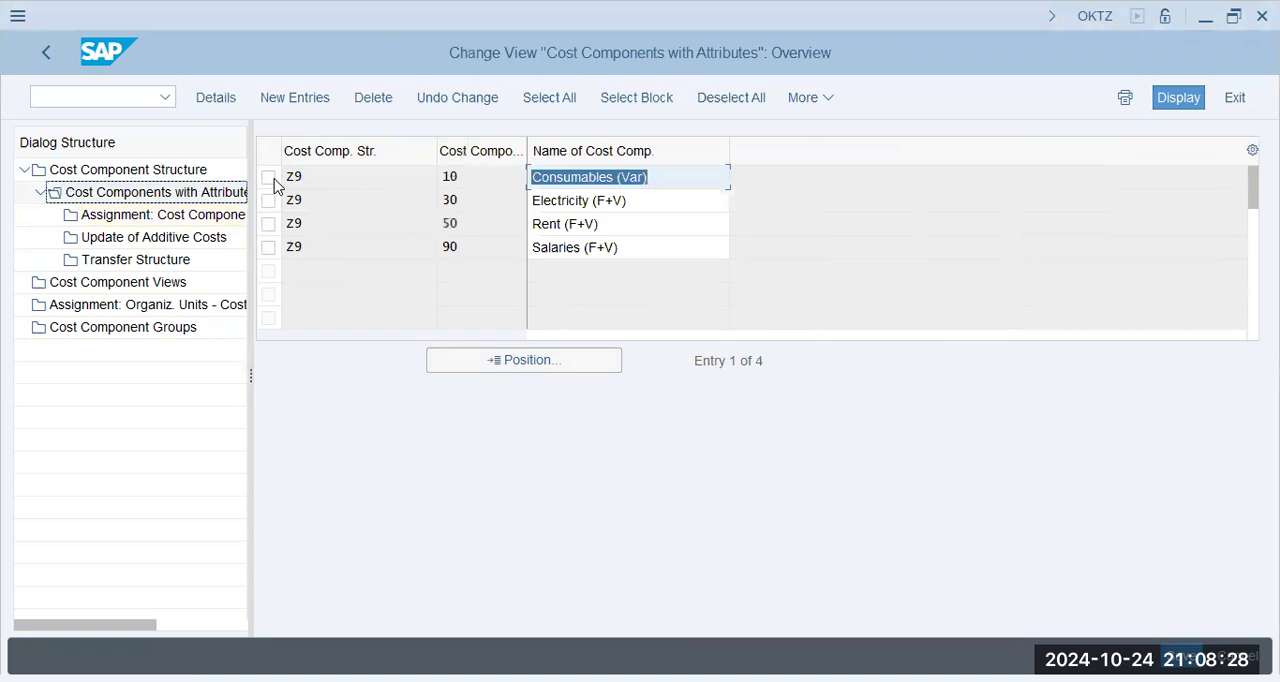
double_click(168, 214)
key("F5")
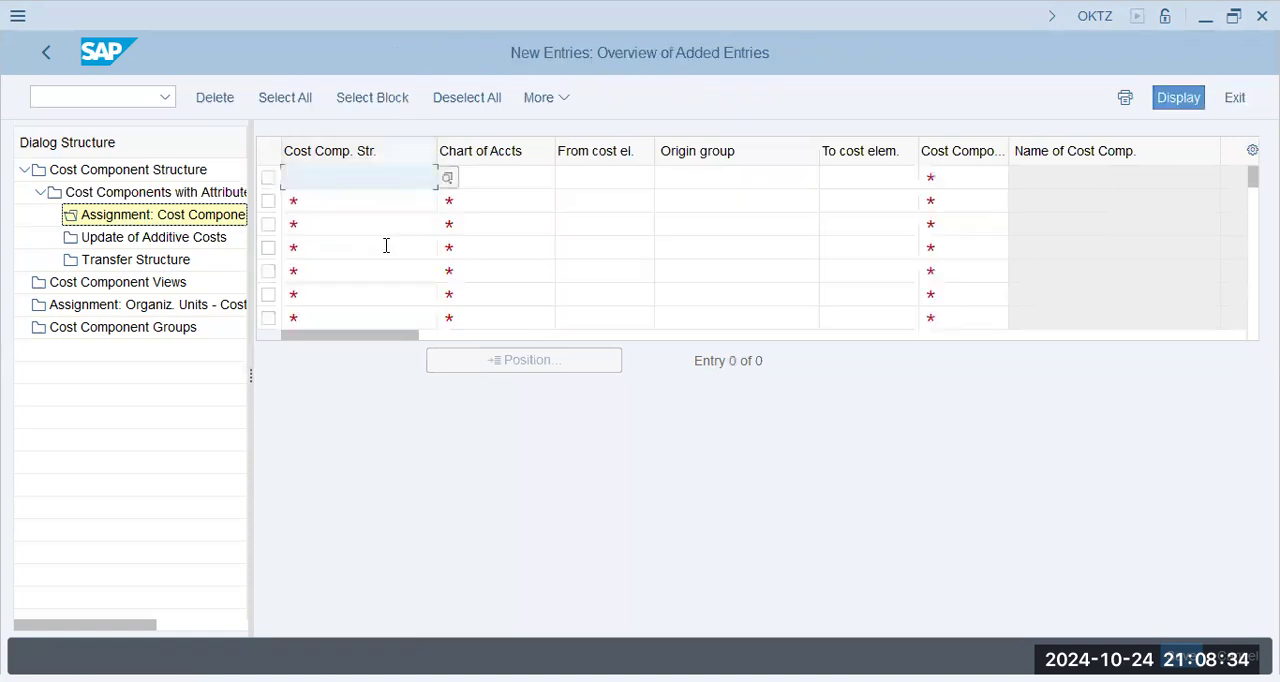
type("z9")
key("Tab")
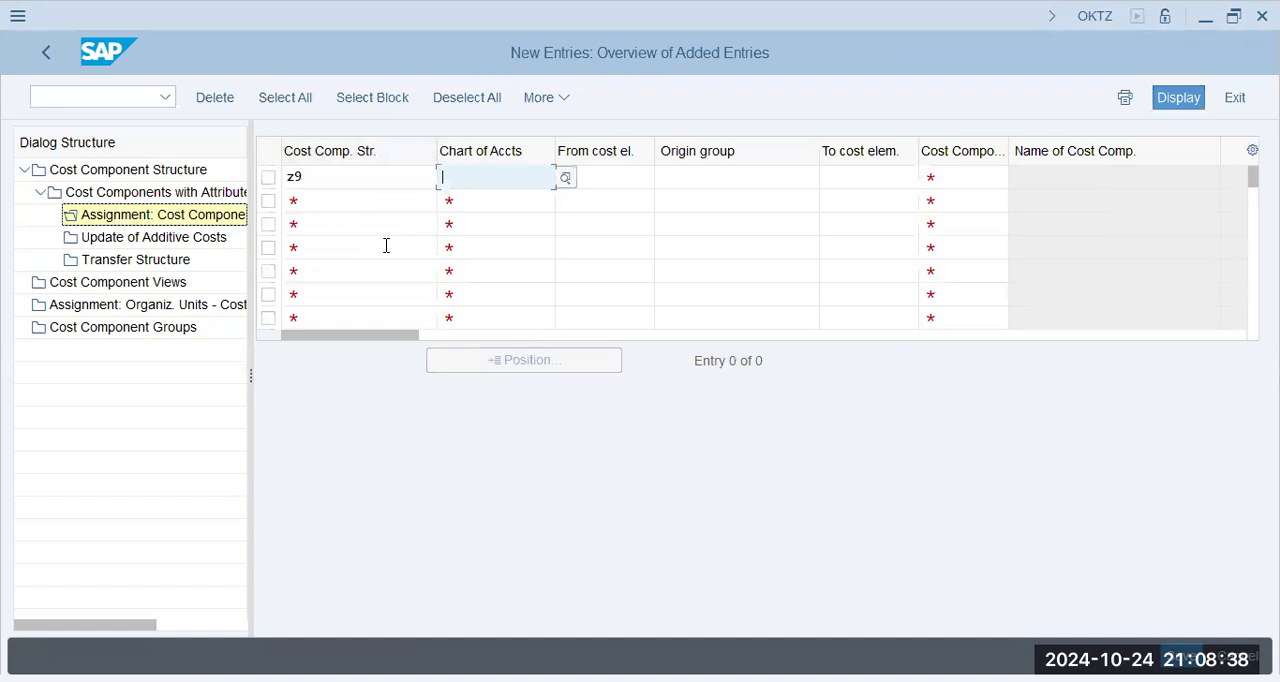
type("zap9")
key("Tab")
key("Tab")
key("Tab")
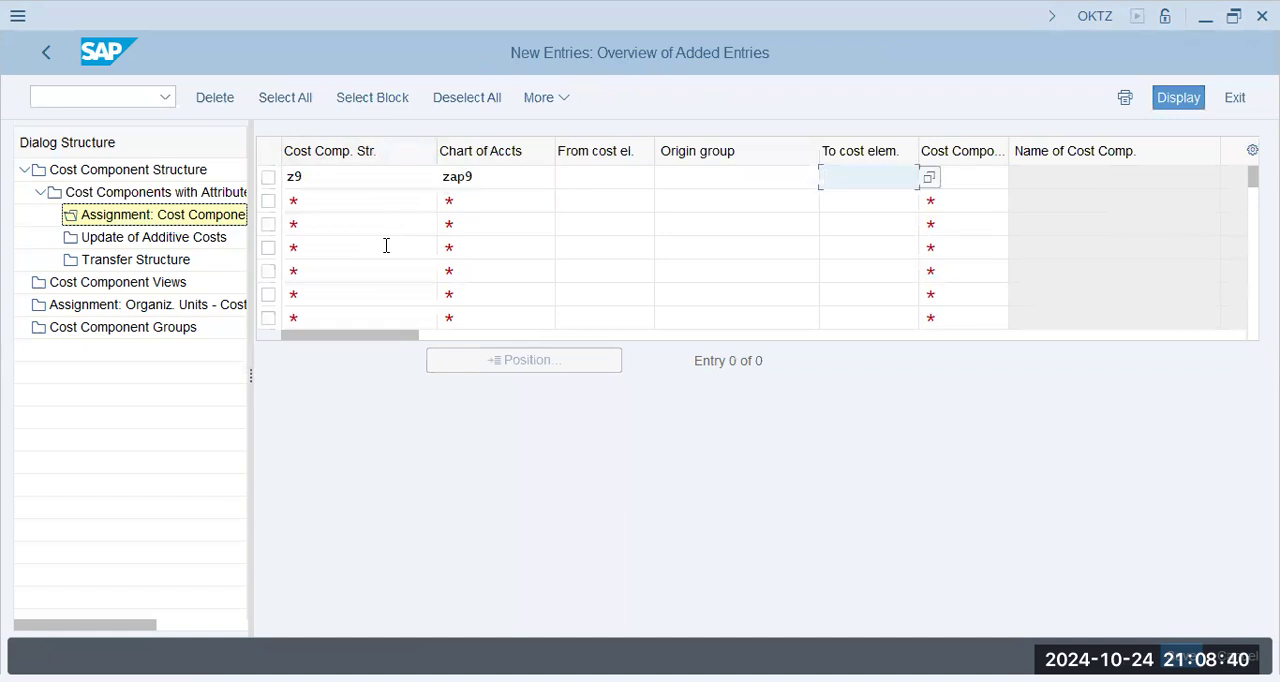
- Try to assign cost element 400392 to cost component 30 in the new entry, and leave the entry screen
key("alt+Tab")
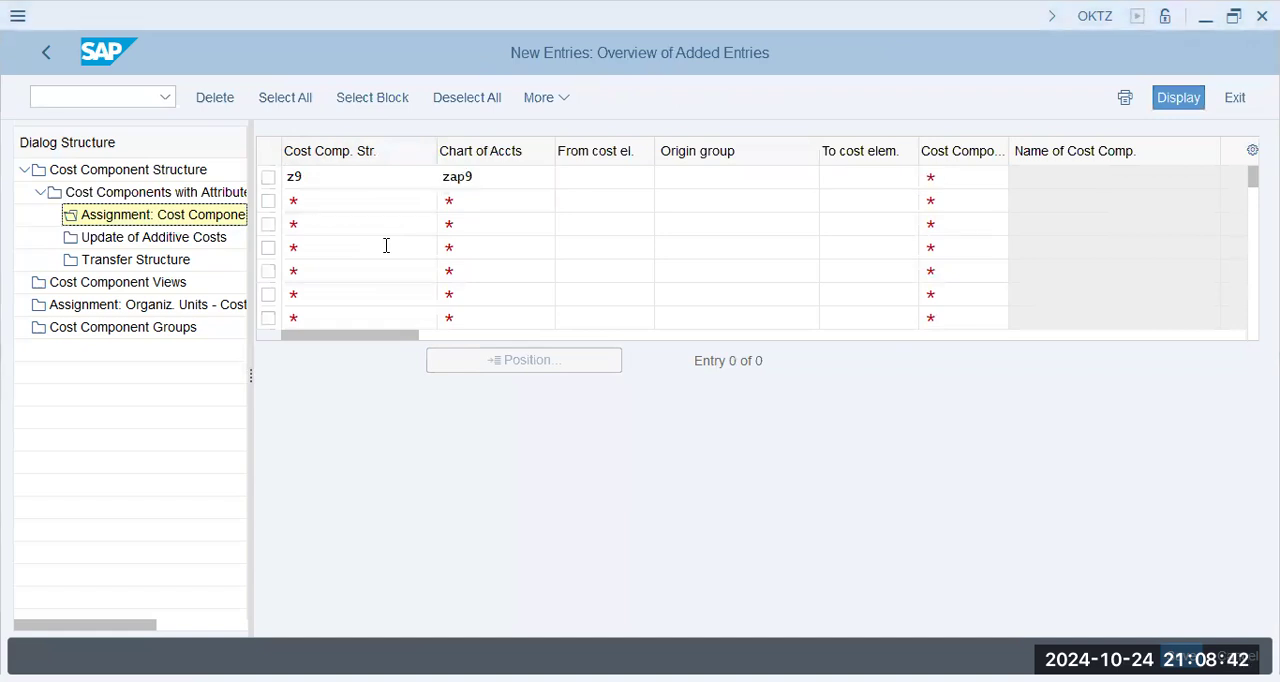
key("alt+Tab")
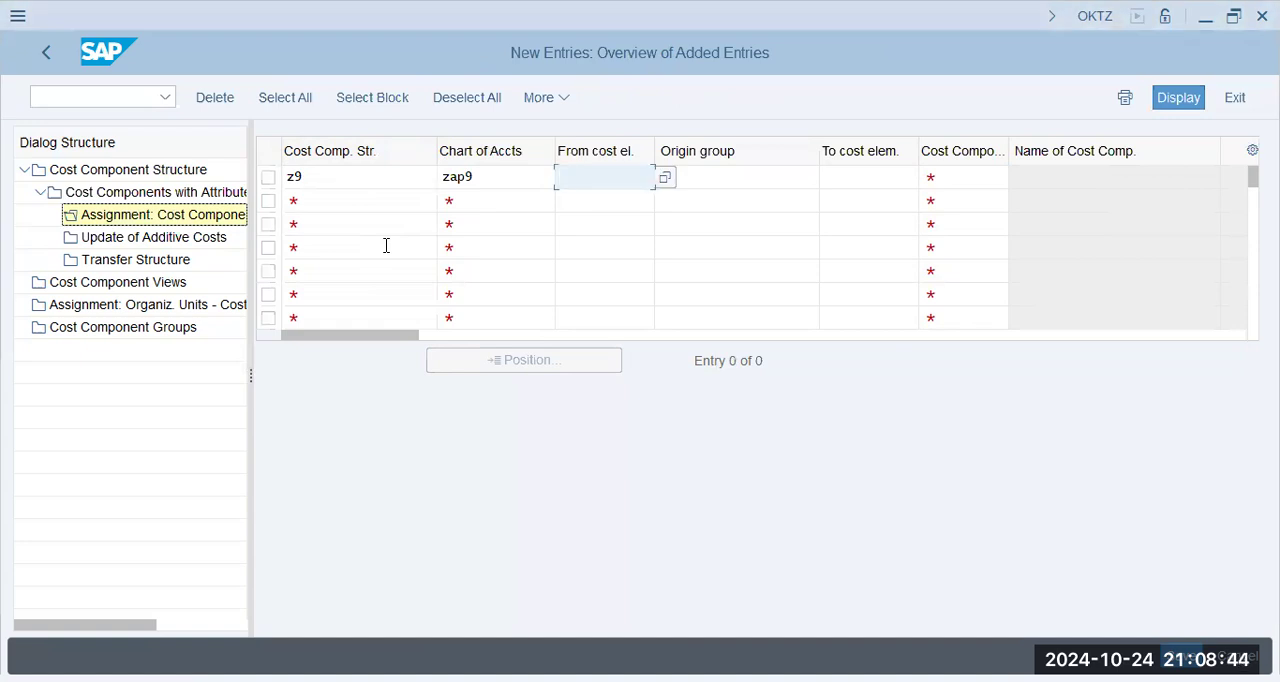
key("alt+Tab")
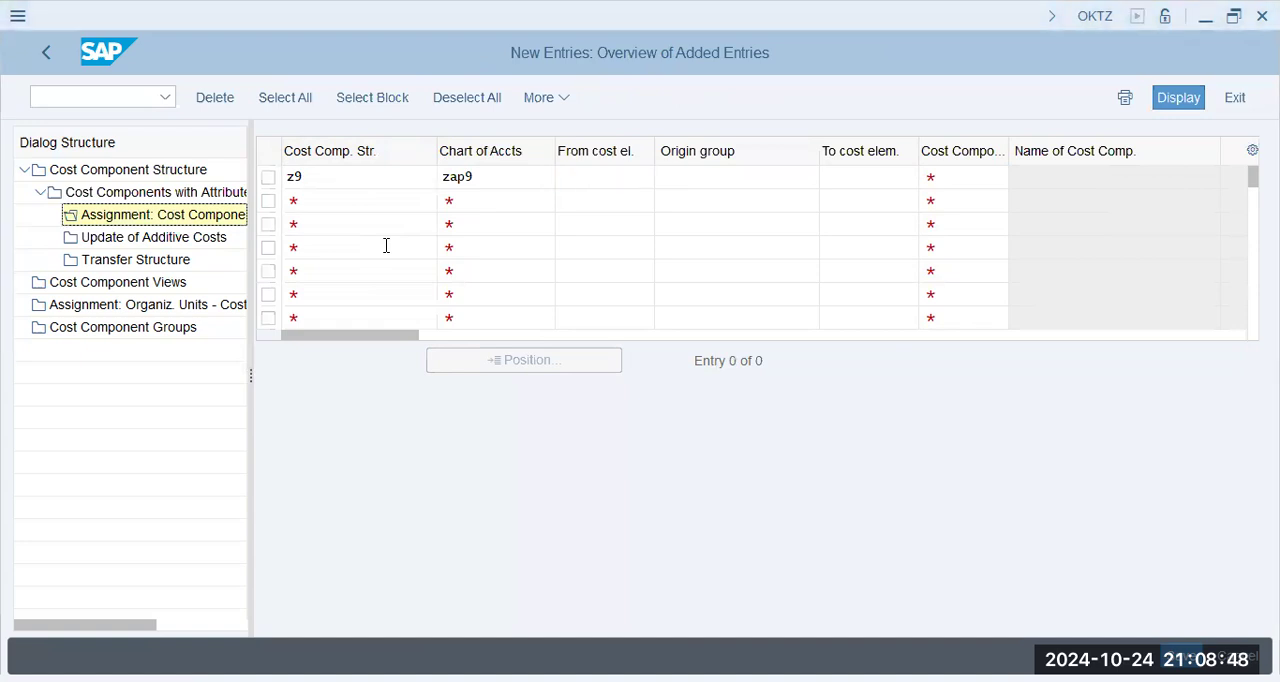
key("alt+Tab")
type("3")
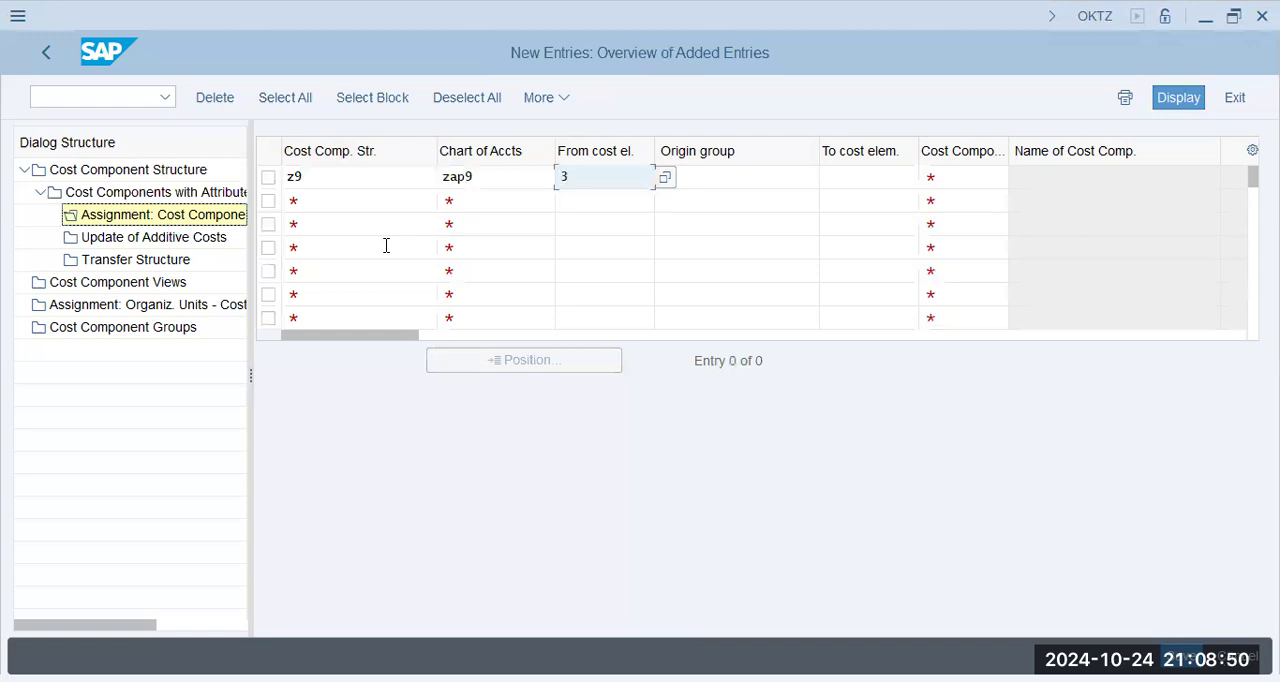
type("000")
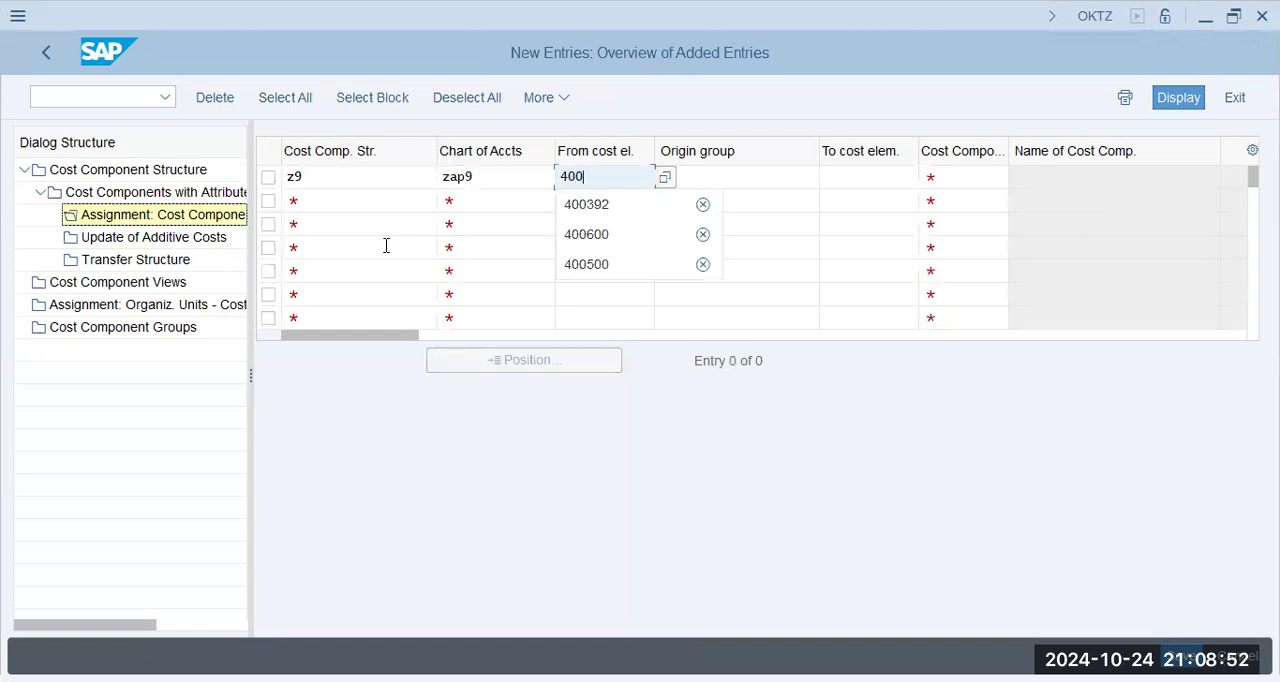
type("392")
key("Tab")
key("Tab")
key("Tab")
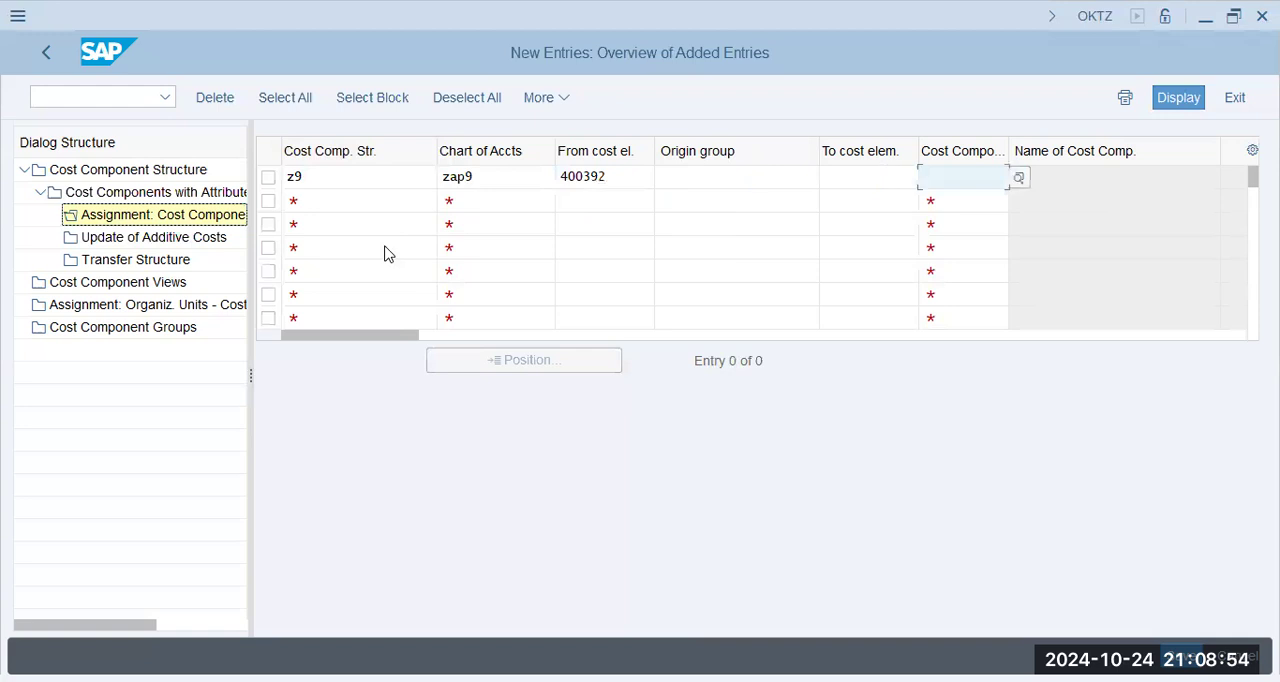
type("30")
key("Return")
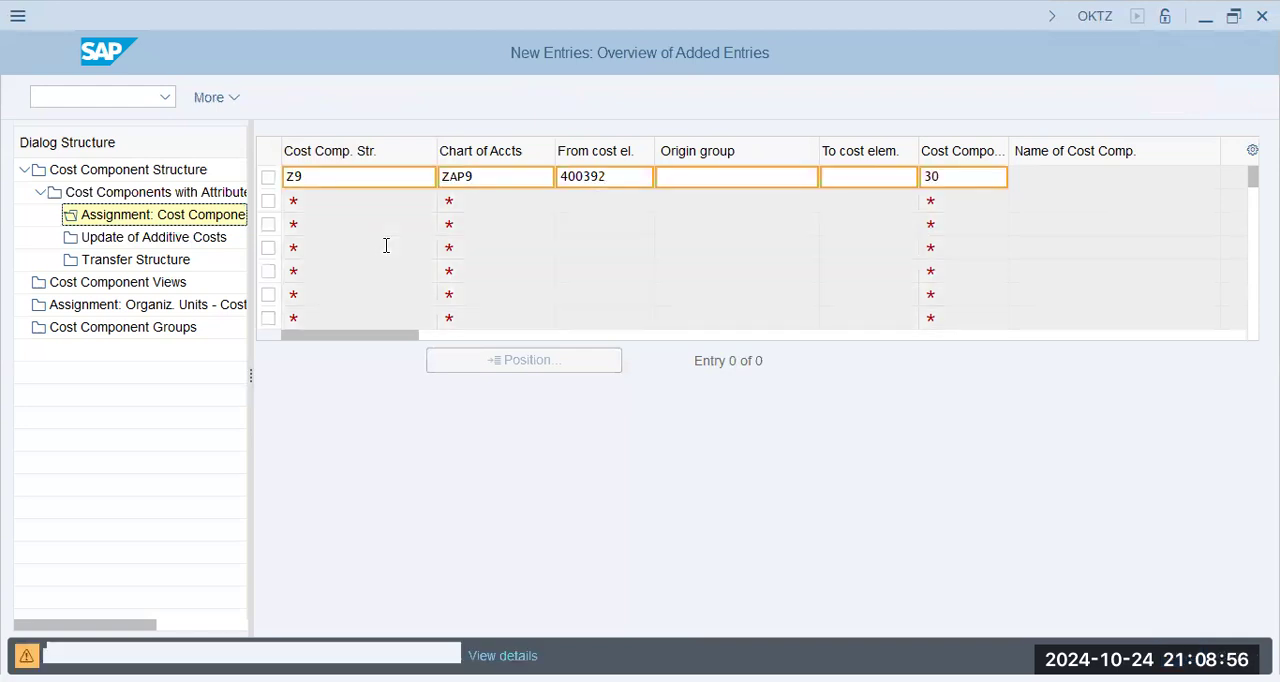
key("Return")
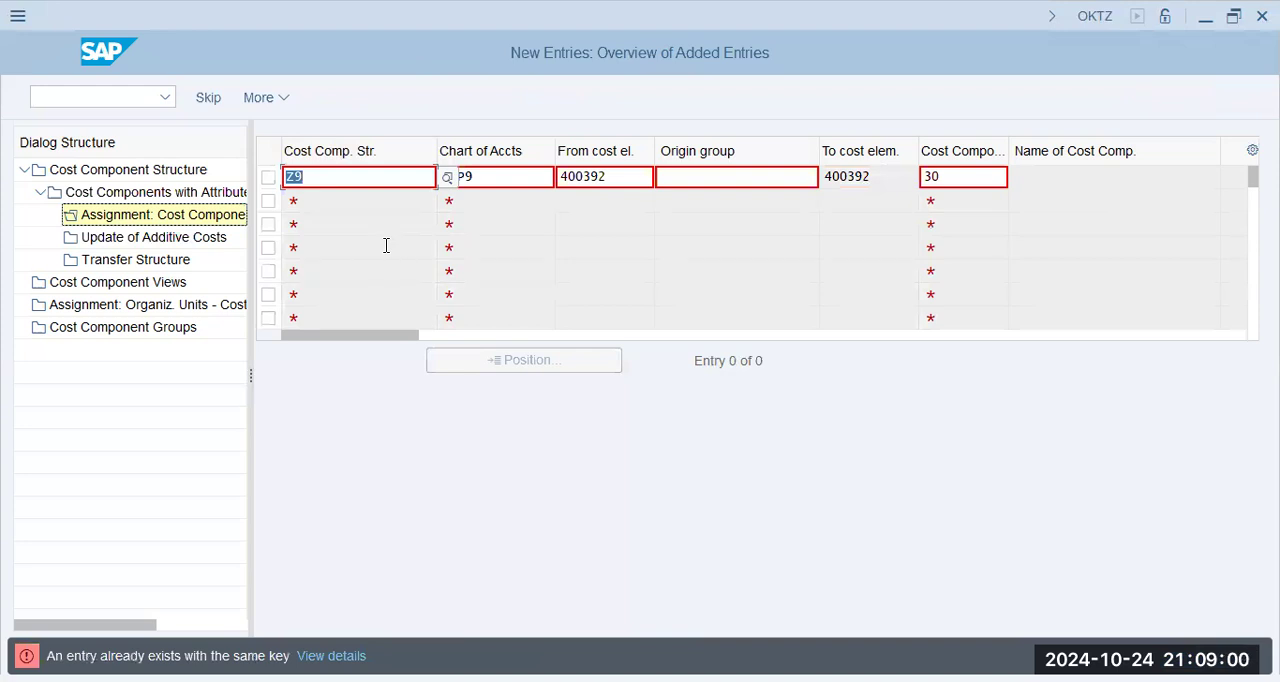
left_click(307, 178)
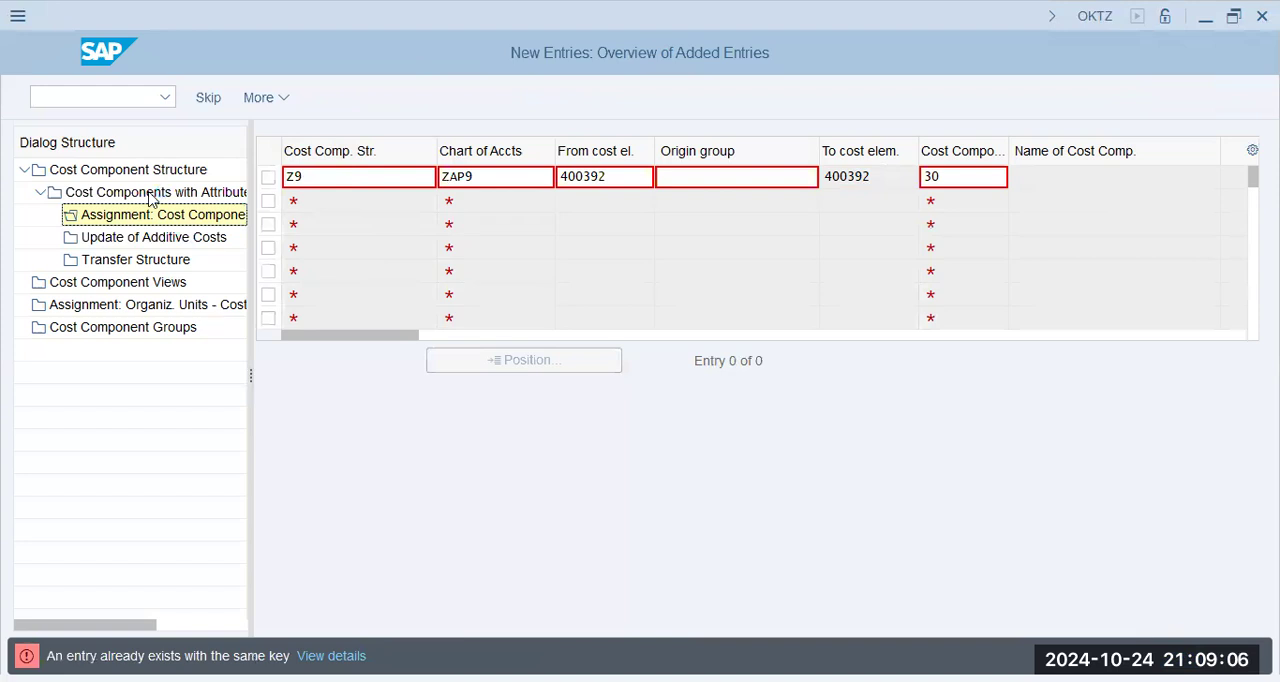
left_click(628, 184)
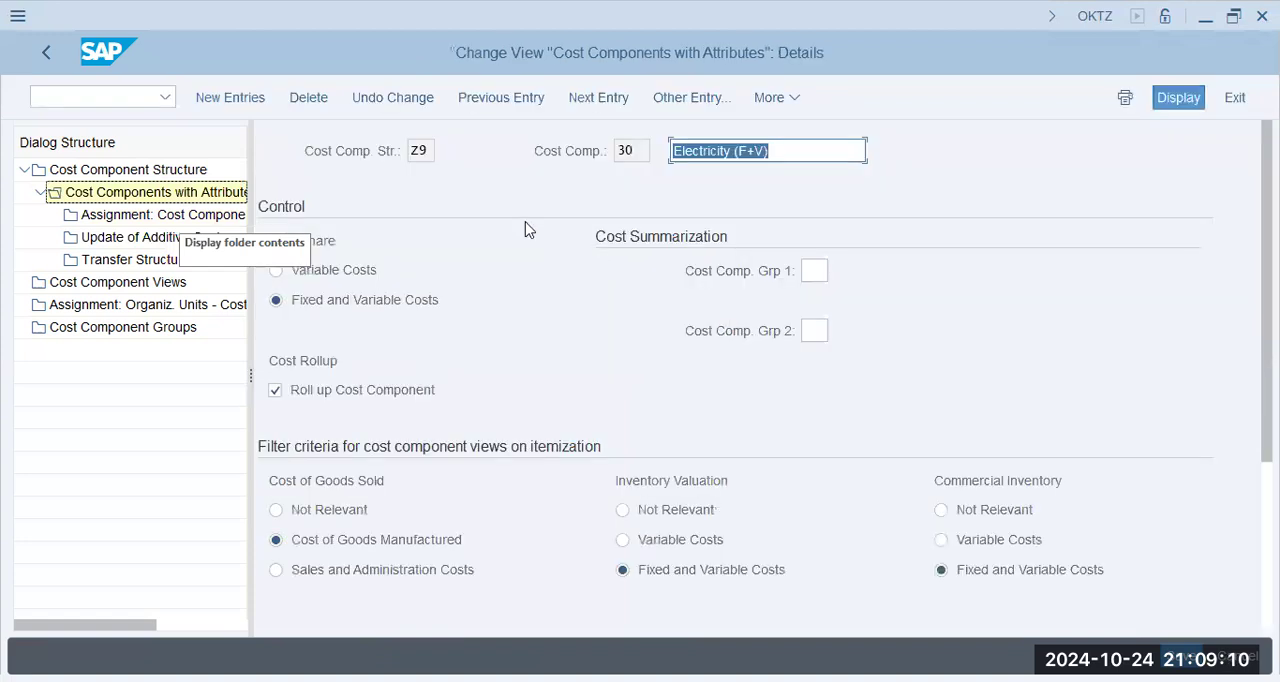
- Check the cost element assignment of the Electricity (F+V) component and look for input help on its starting cost element
key("F3")
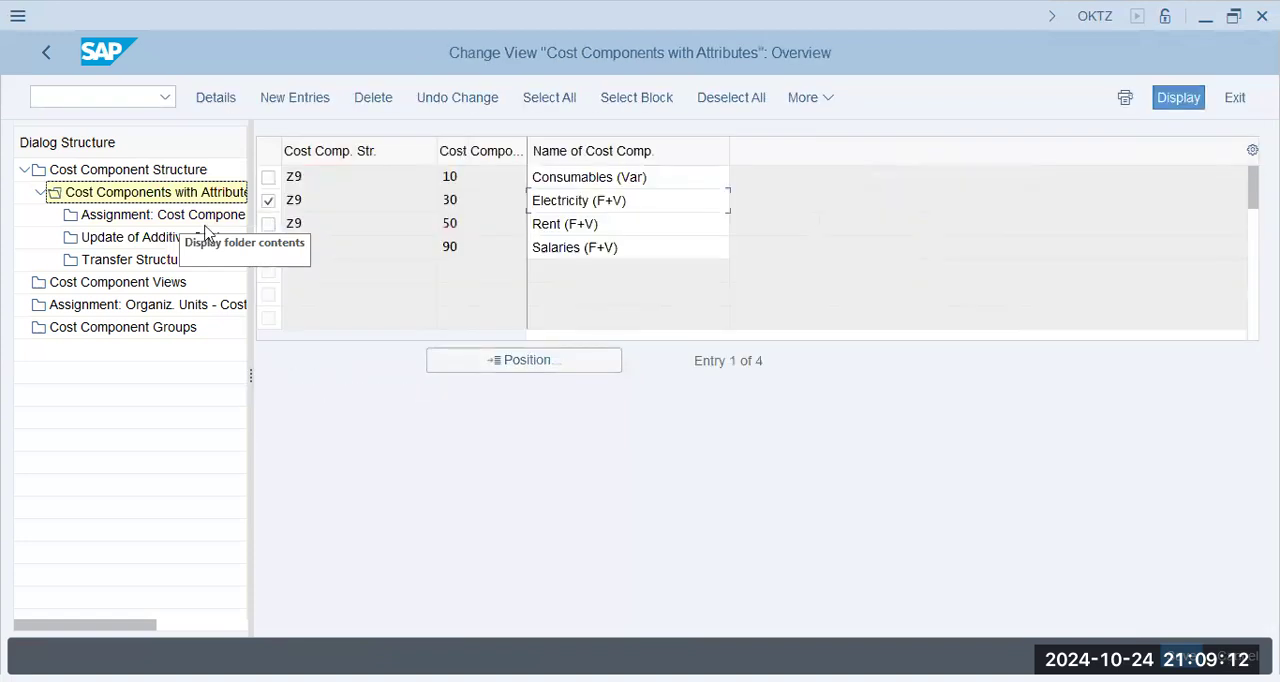
left_click(200, 237)
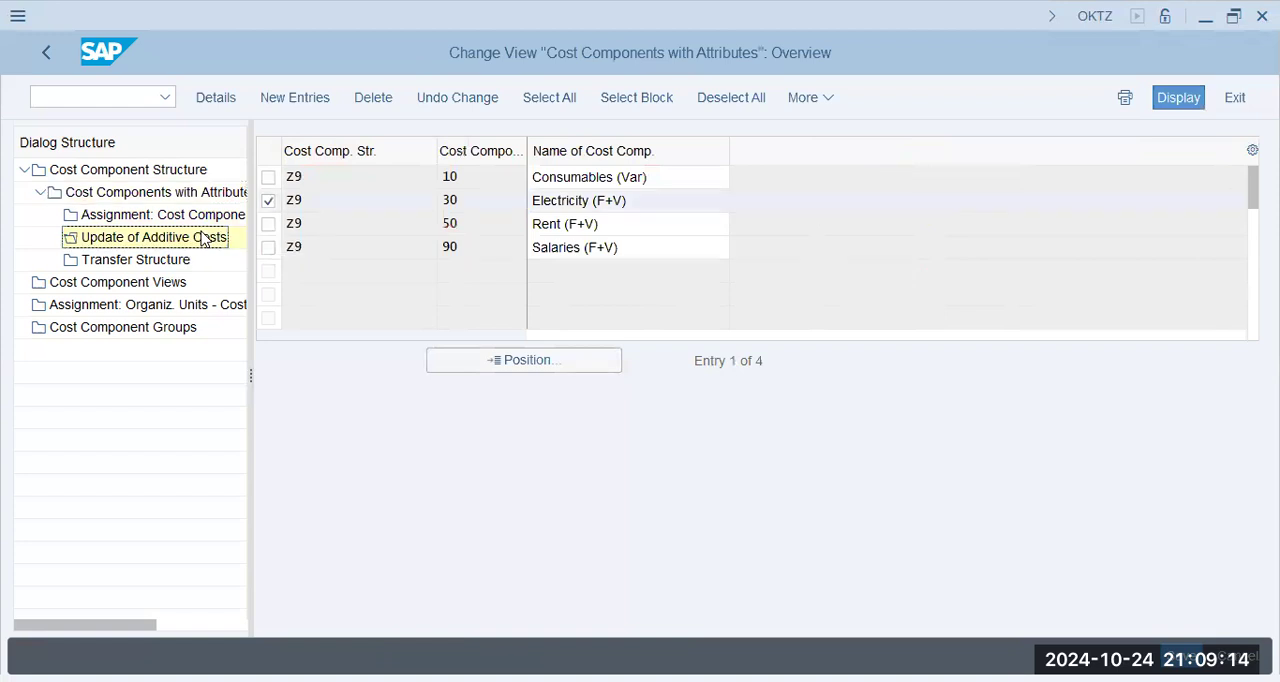
double_click(163, 215)
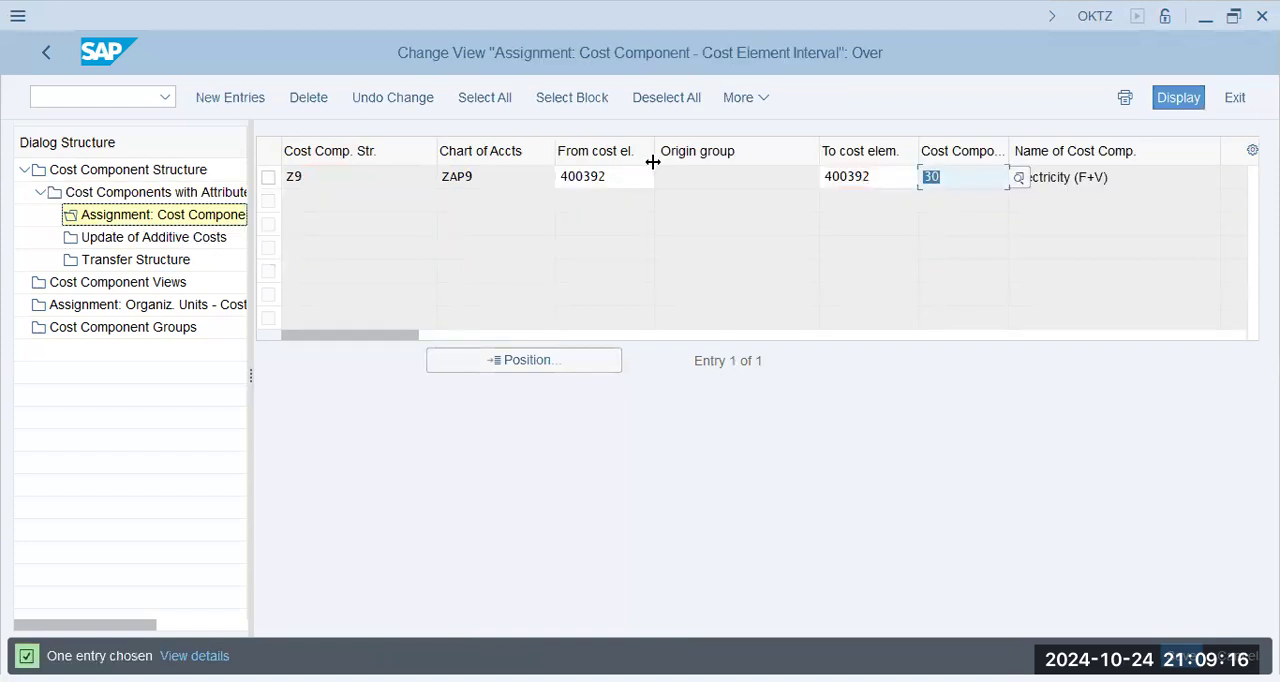
left_click(628, 176)
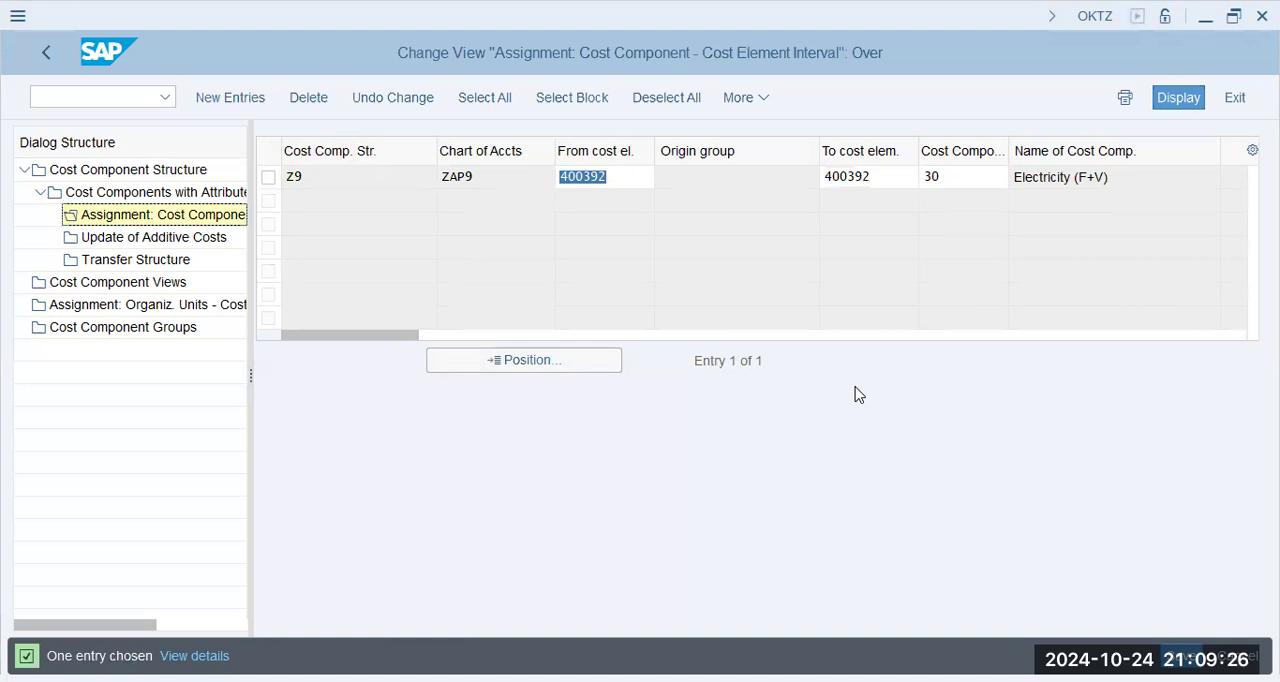
left_click(666, 186)
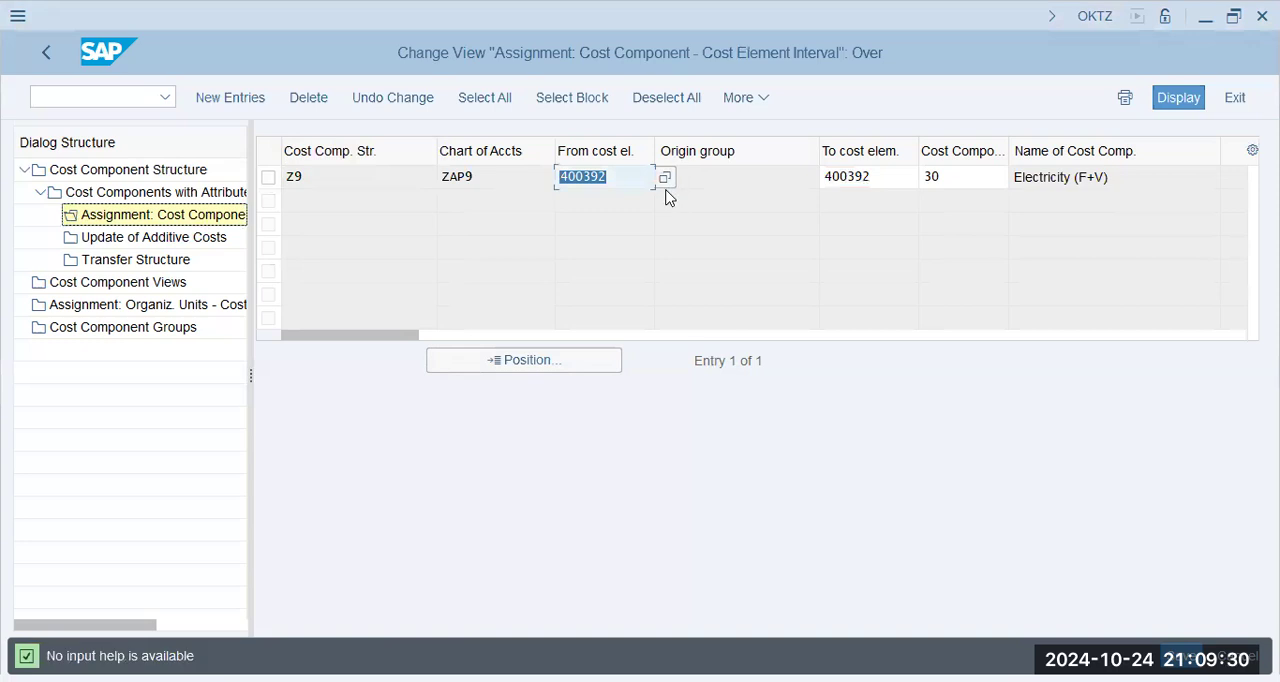
- Open the central G/L account maintenance transaction FS00 in a new session and switch to it
left_click(74, 106)
type("/n f")
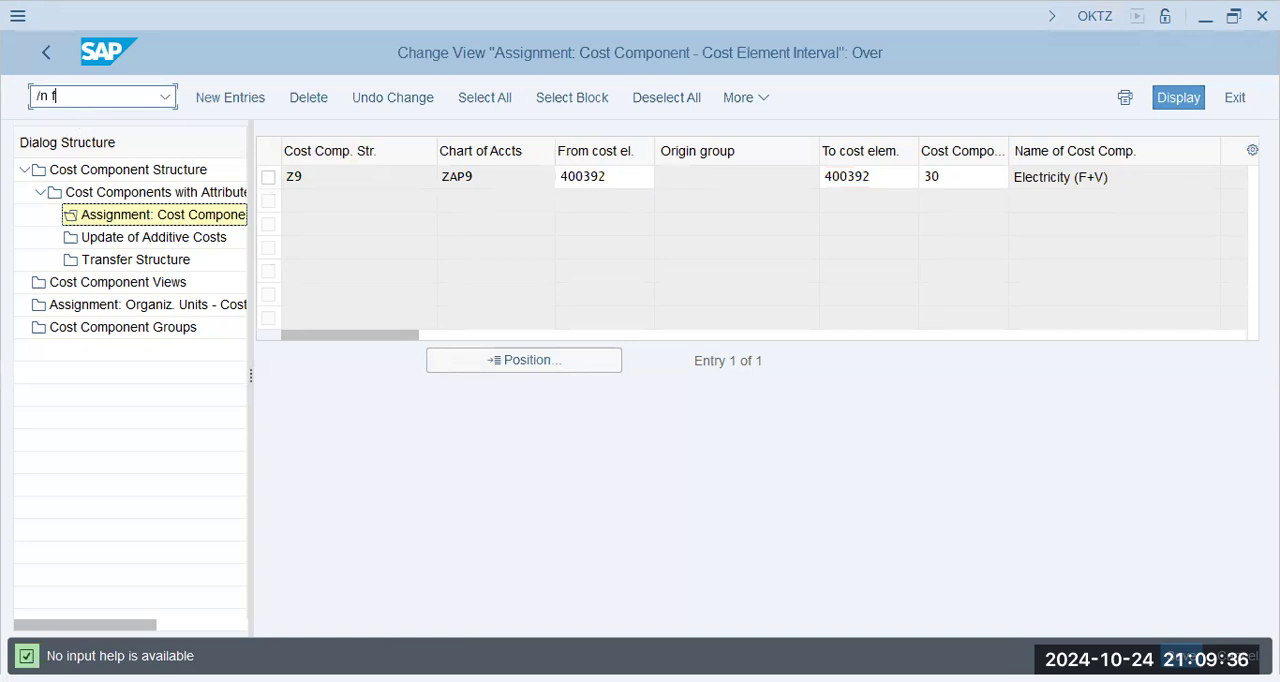
key("BackSpace")
key("BackSpace")
key("BackSpace")
type("o fs00")
key("Return")
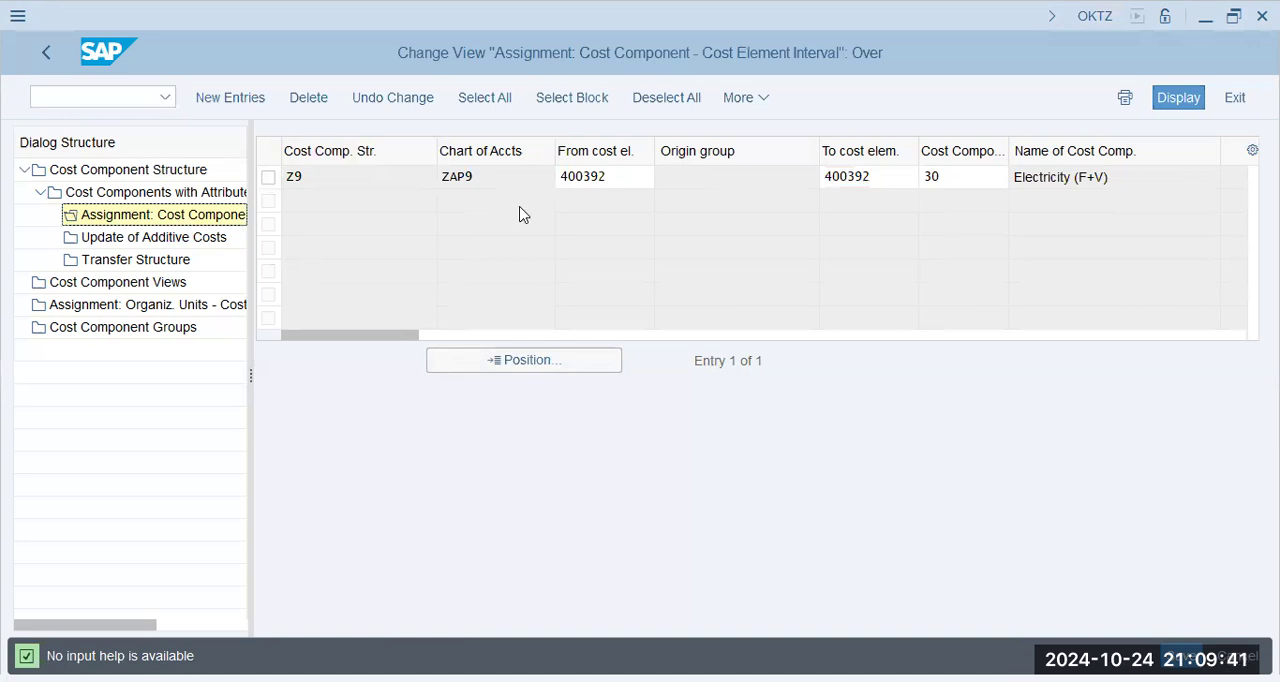
left_click(540, 104)
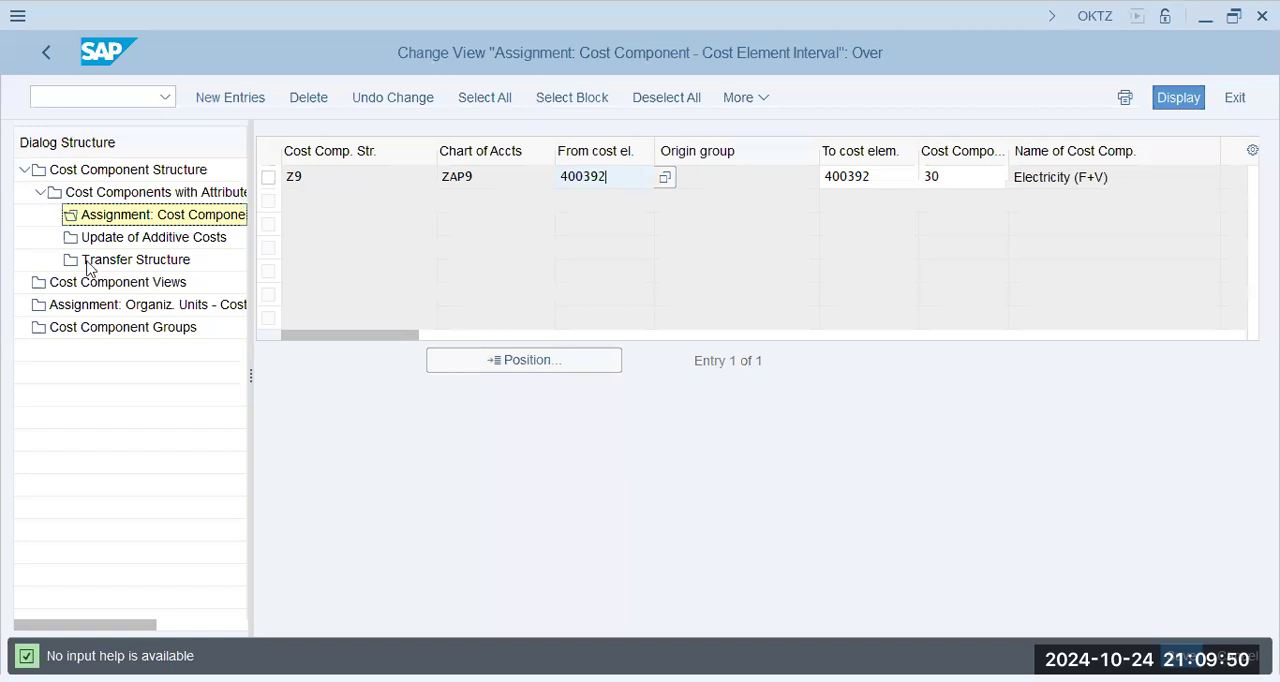
key("alt+Tab")
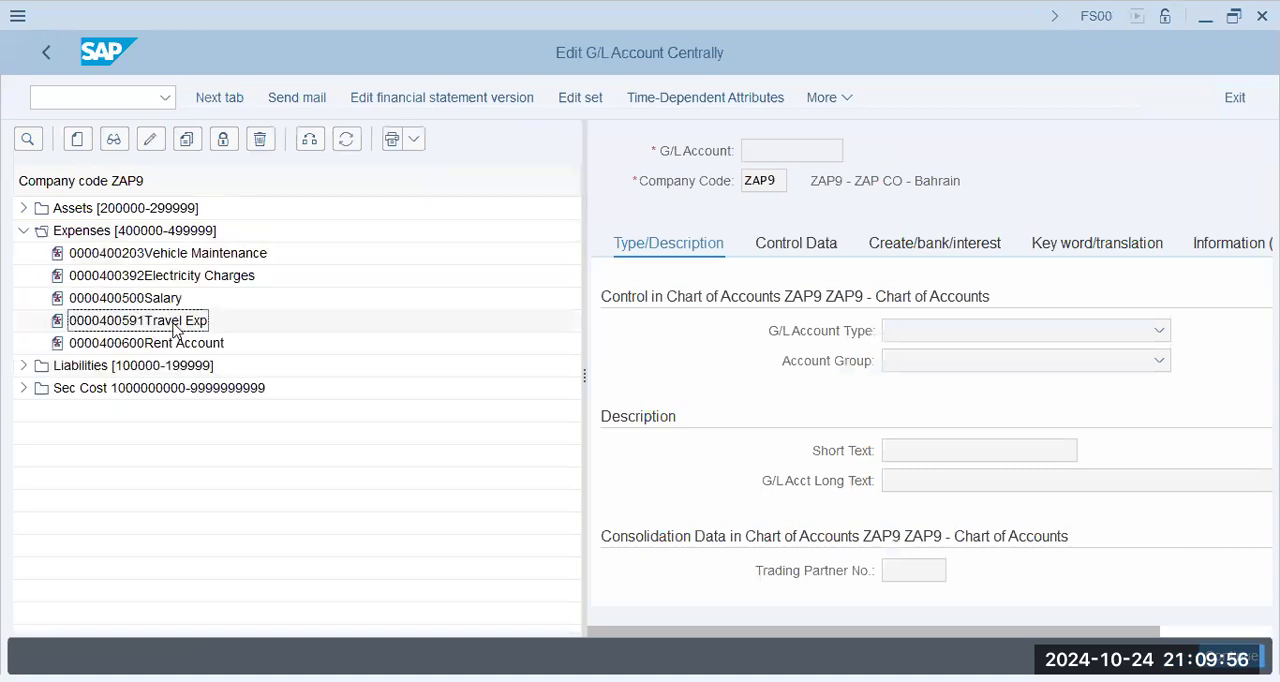
- Review the expense accounts of company code ZAP9, from Vehicle Maintenance through Rent Account
left_click(175, 258)
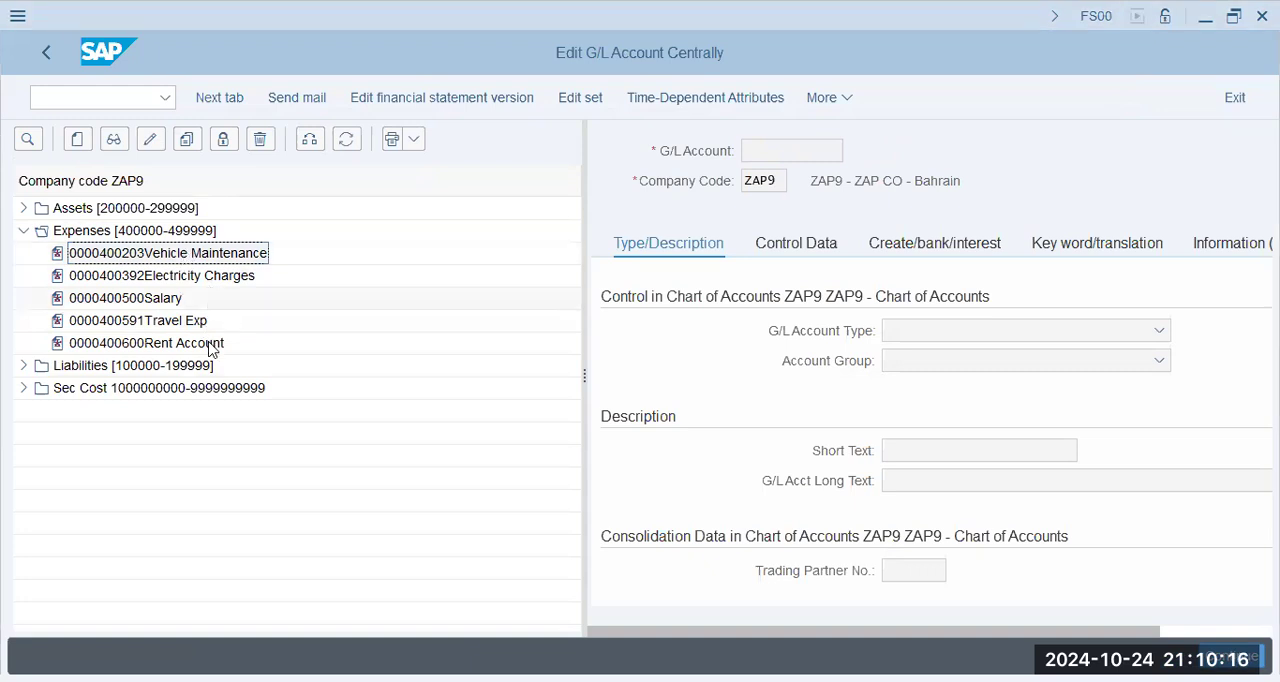
left_click(180, 276)
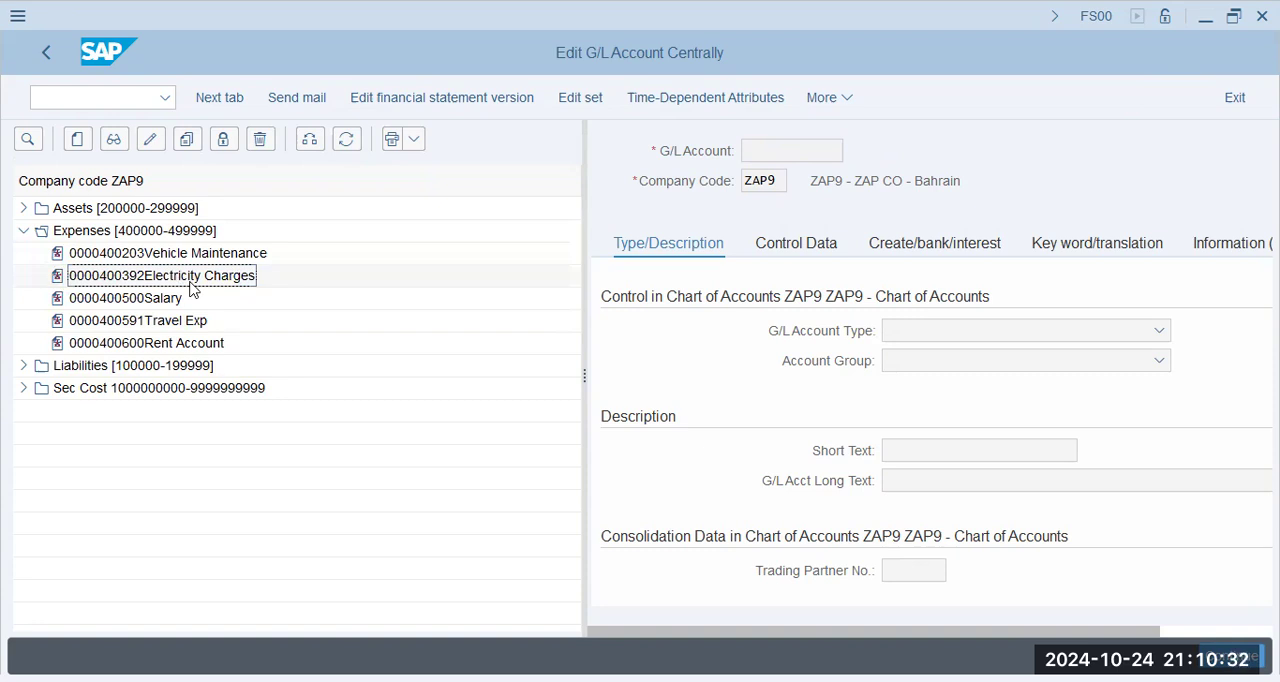
key("Down")
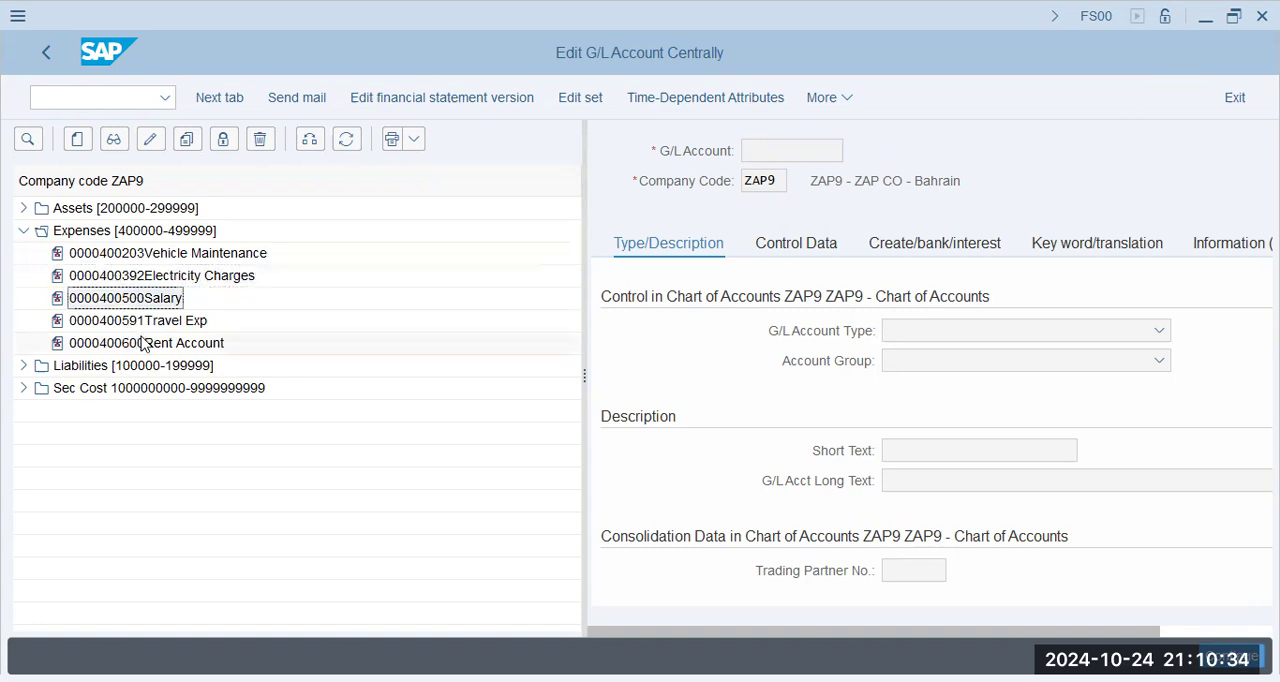
key("Down")
key("Down")
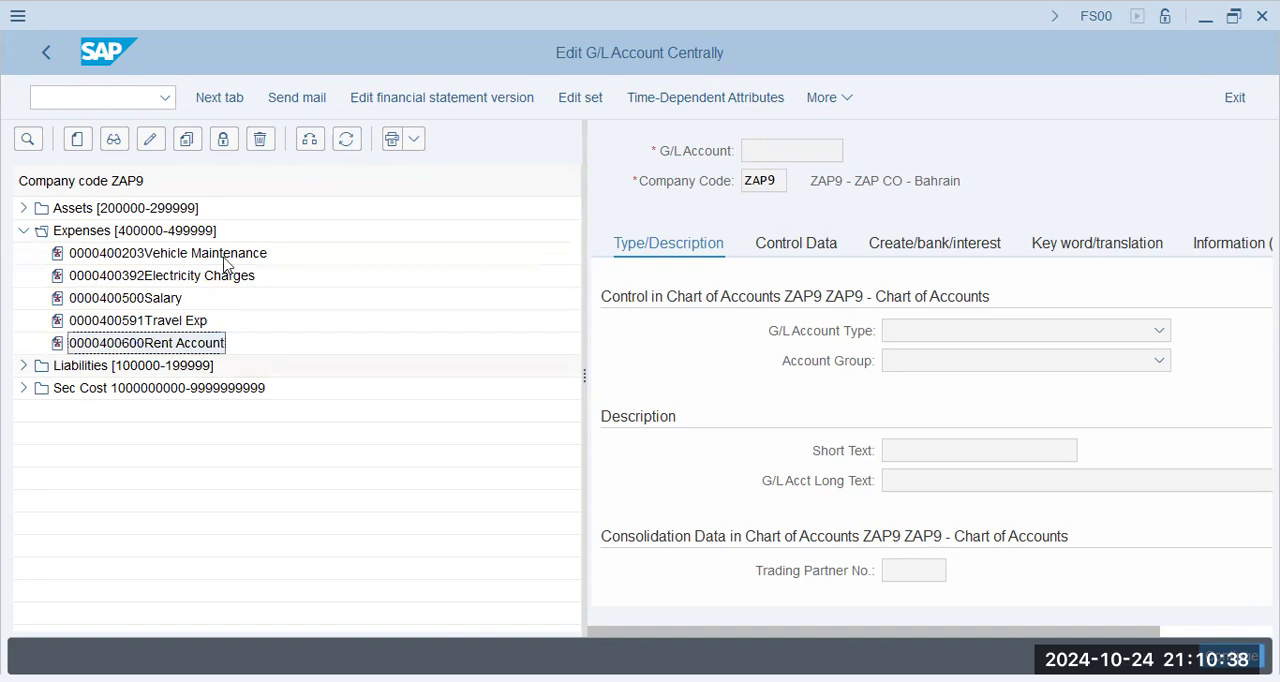
- Return to the OKTZ session and check the attributes and cost element assignment of the Consumables (Var) component
key("alt+Tab")
double_click(148, 196)
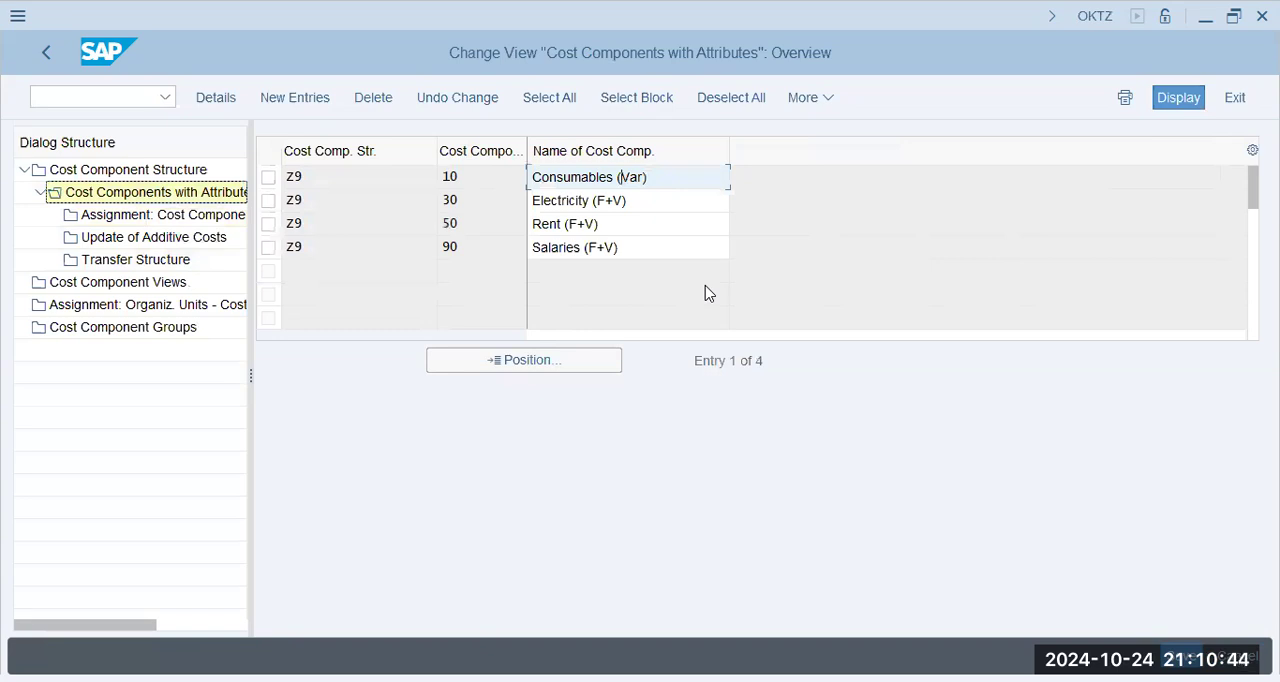
key("alt+Tab")
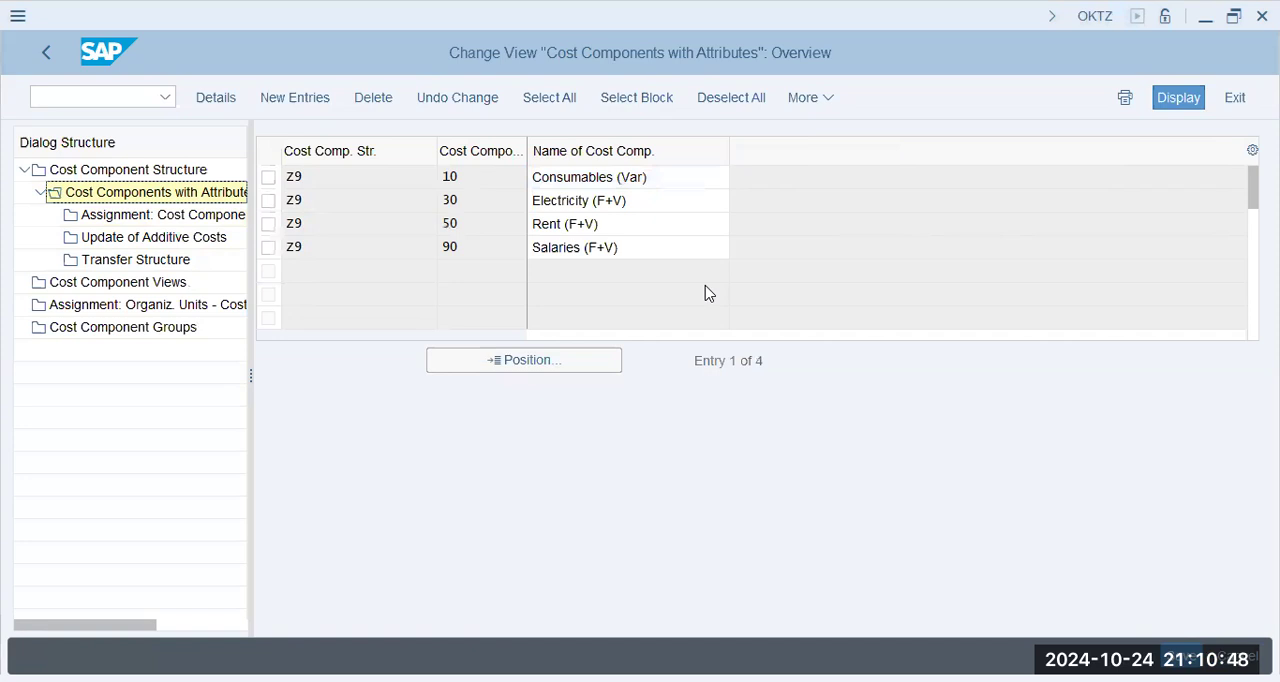
left_click(275, 184)
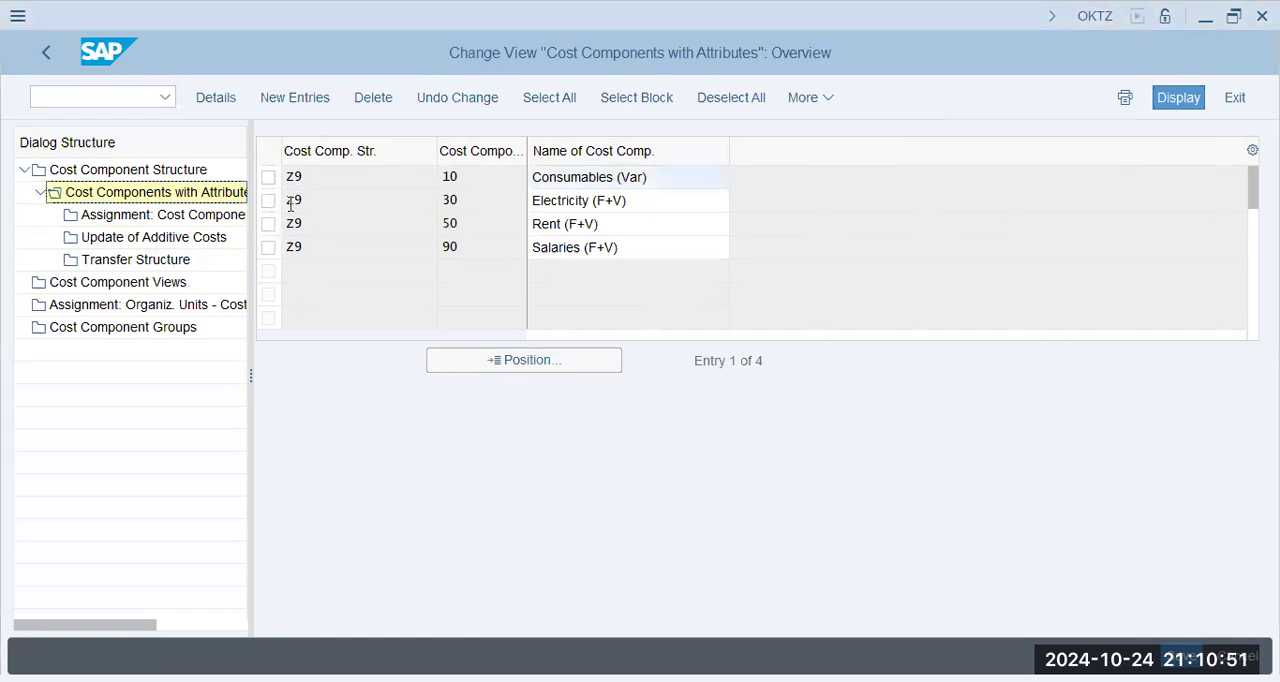
double_click(500, 177)
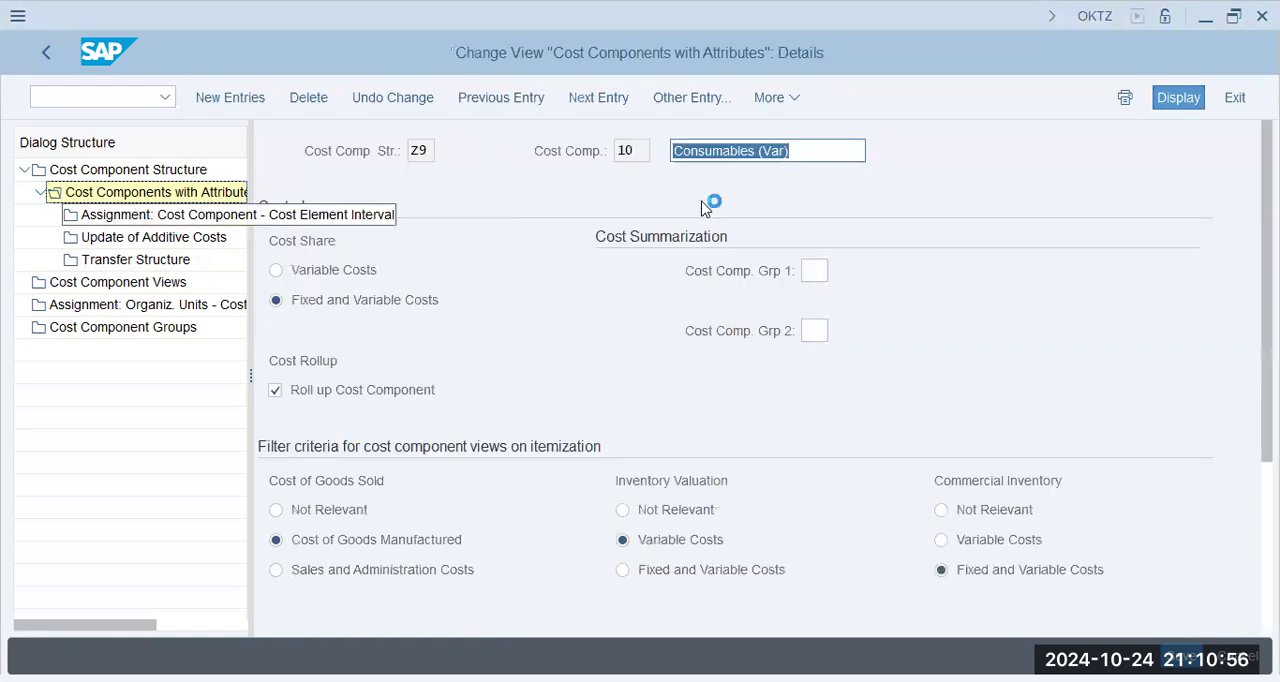
left_click(138, 217)
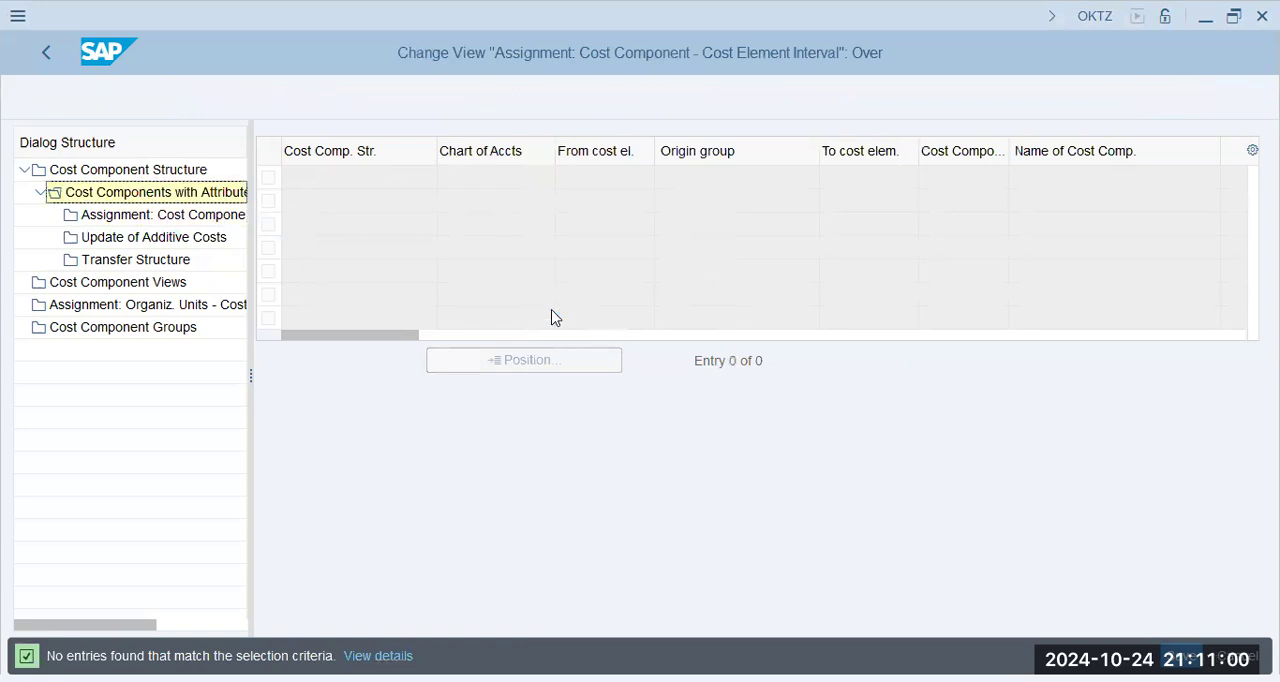
- Check the cost element assignment of the Electricity (F+V) component
left_click(401, 209)
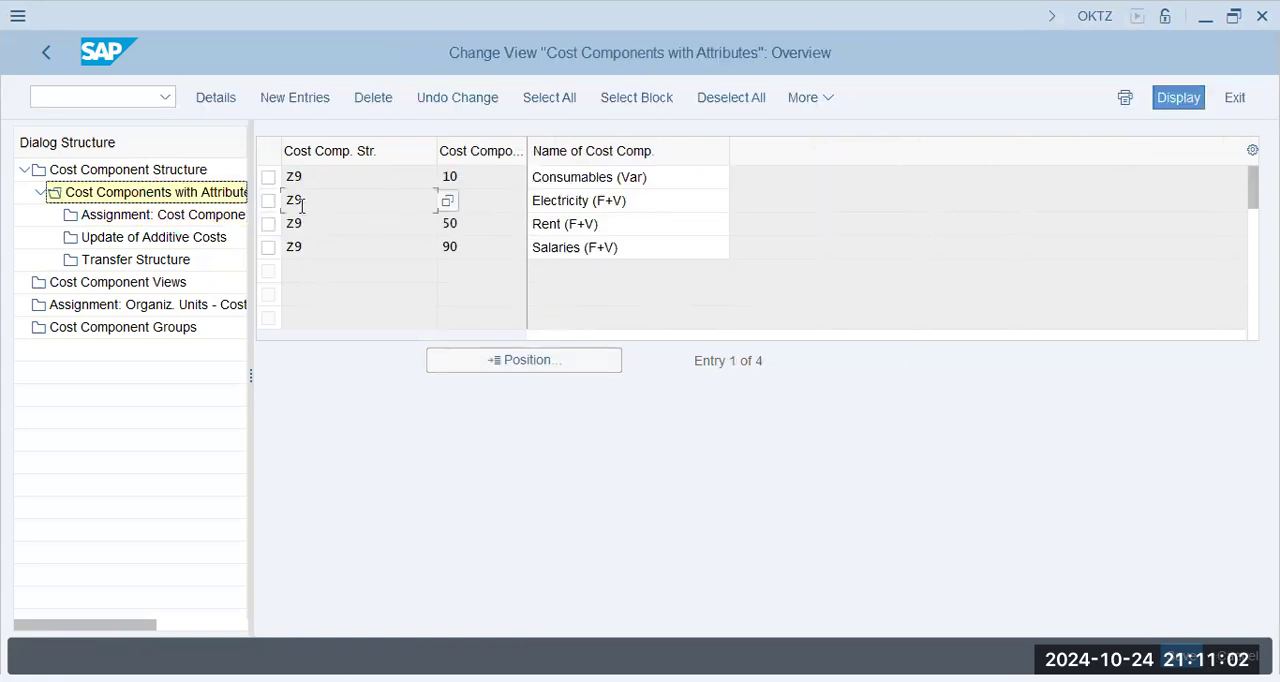
left_click(268, 204)
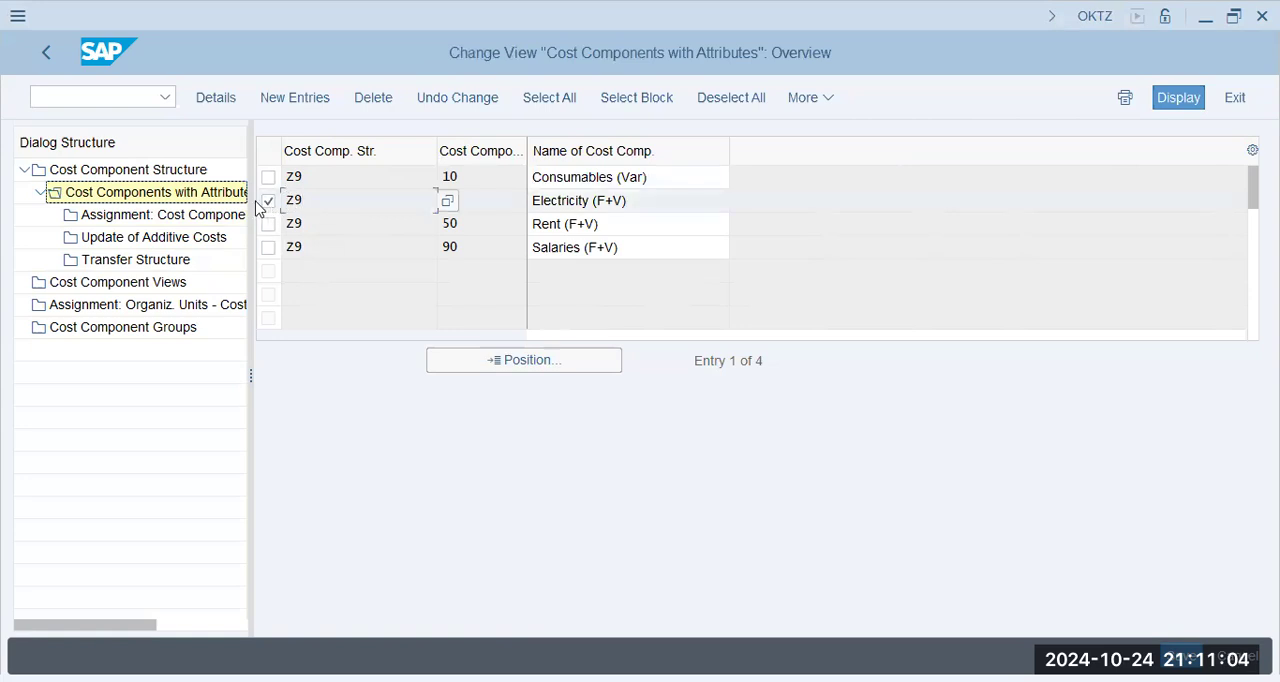
left_click(178, 215)
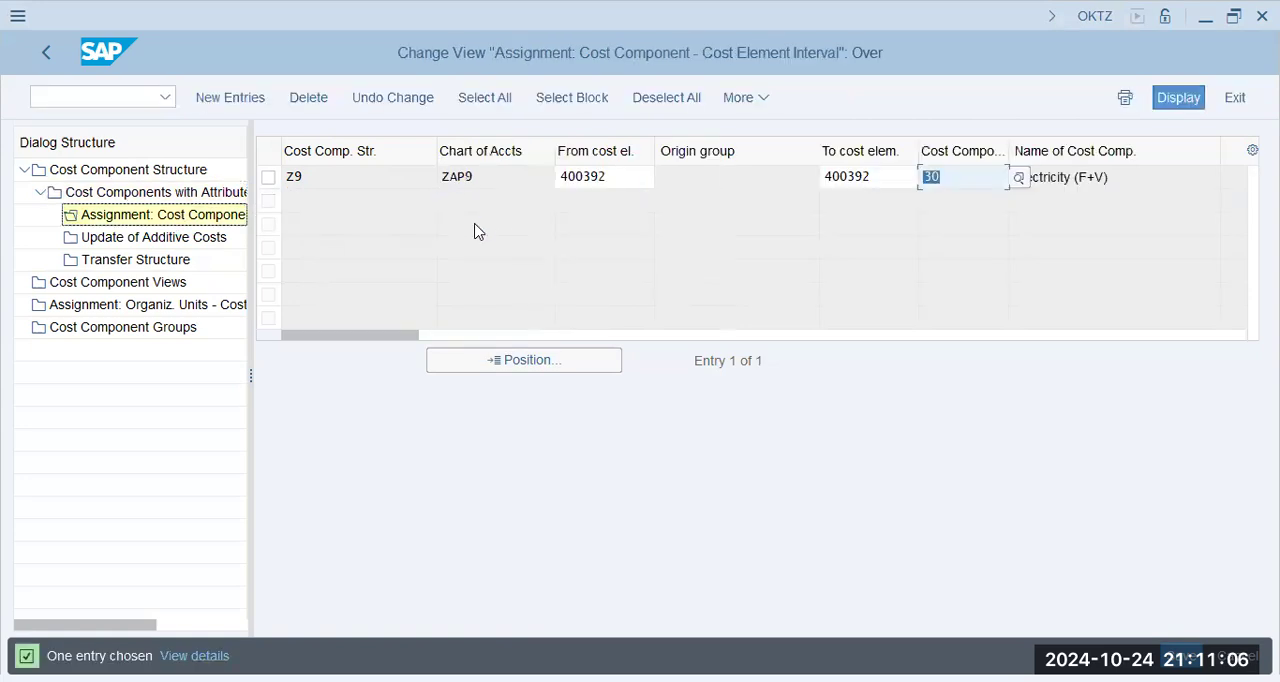
- Check the Rent (F+V) component's cost element assignment against the Rent Account in the FS00 session, and return to the cost component overview
left_click(158, 197)
left_click(358, 228)
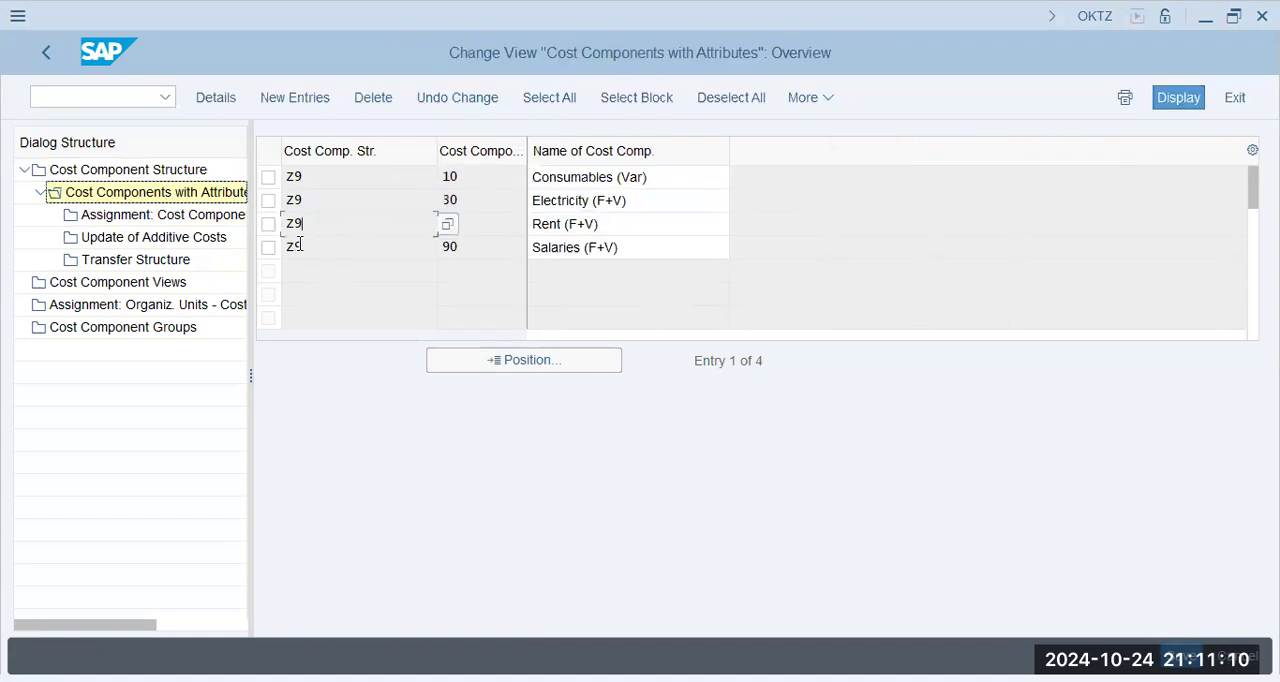
left_click(268, 224)
left_click(157, 214)
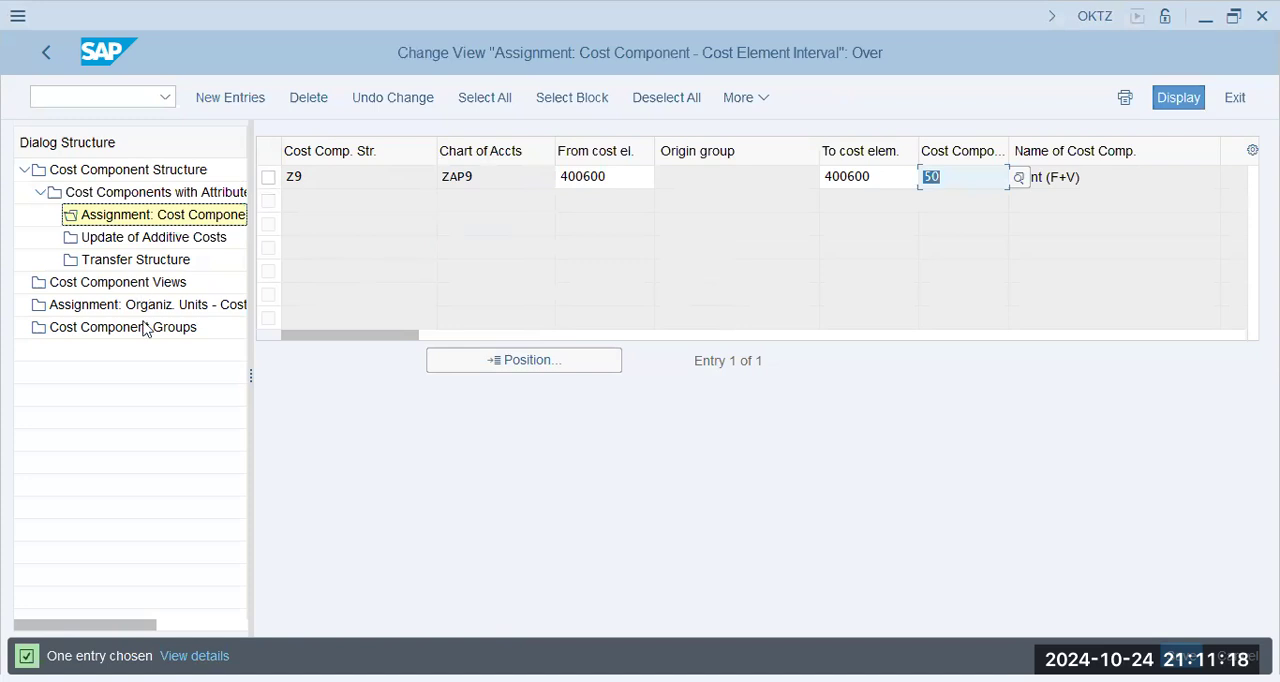
key("alt+Tab")
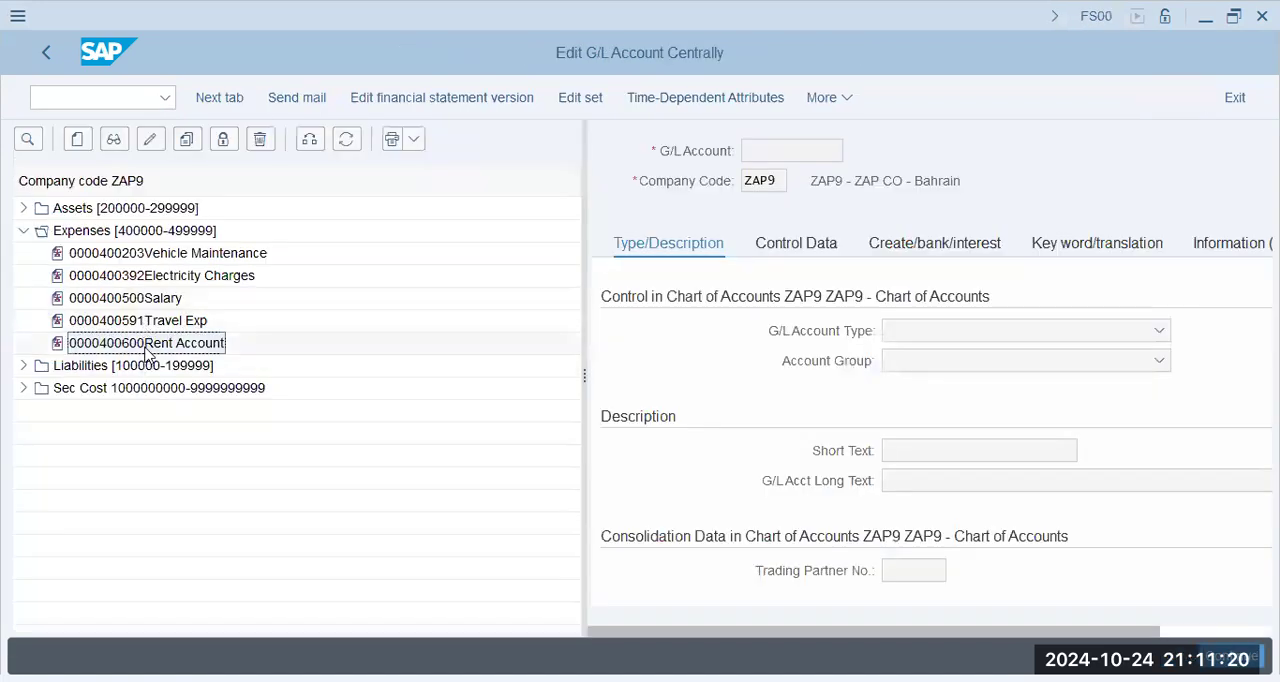
key("alt+Tab")
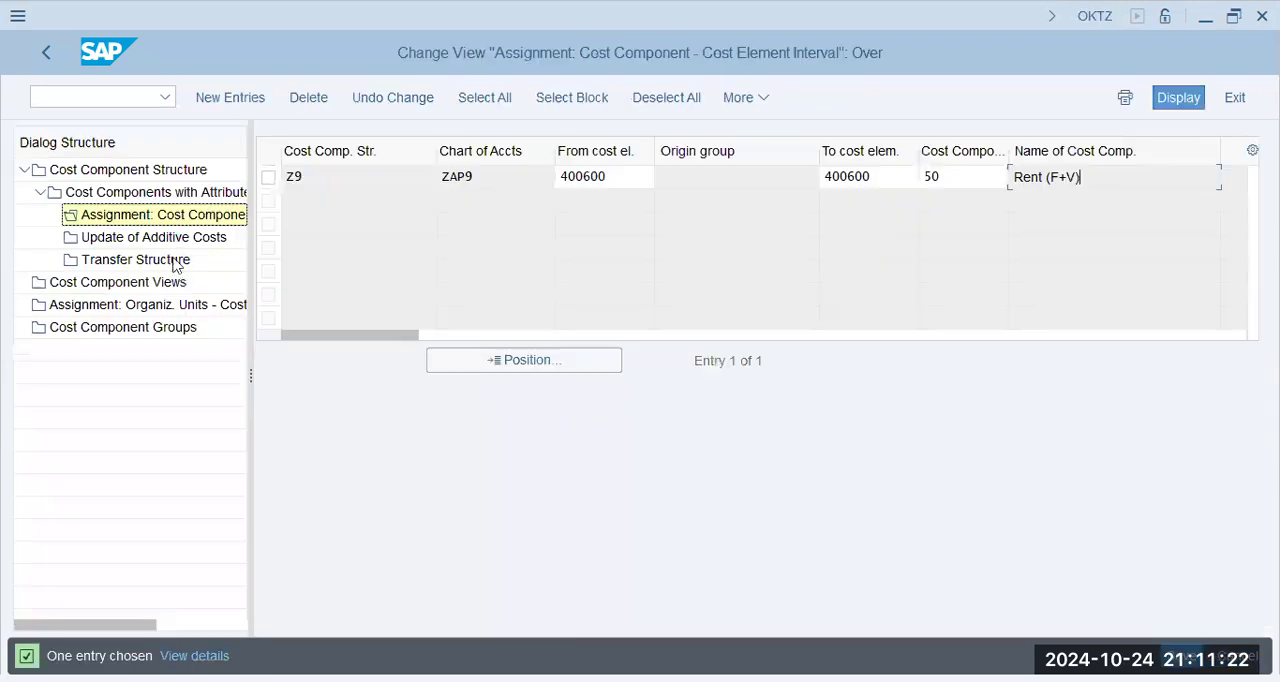
key("F3")
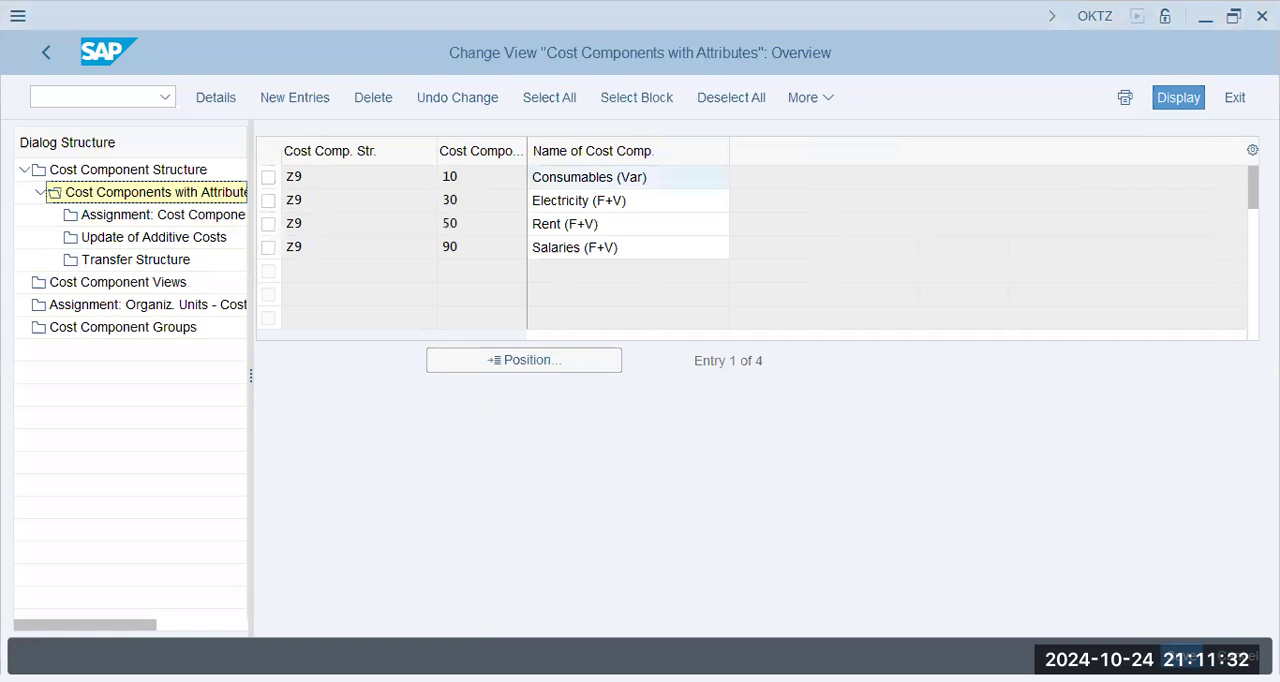
- Go to version maintenance OKEQ and open the fiscal year settings of version 0 for controlling area ZAP9
left_click(84, 99)
type("/n okeq")
key("Return")
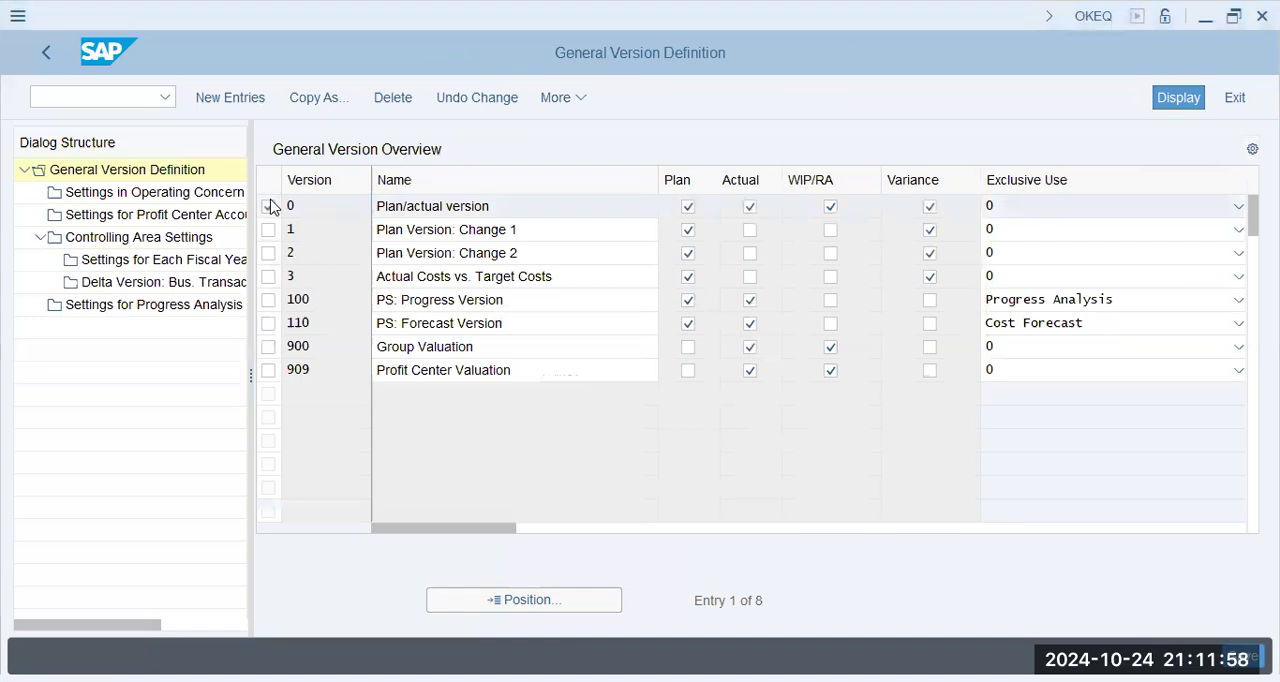
left_click(269, 206)
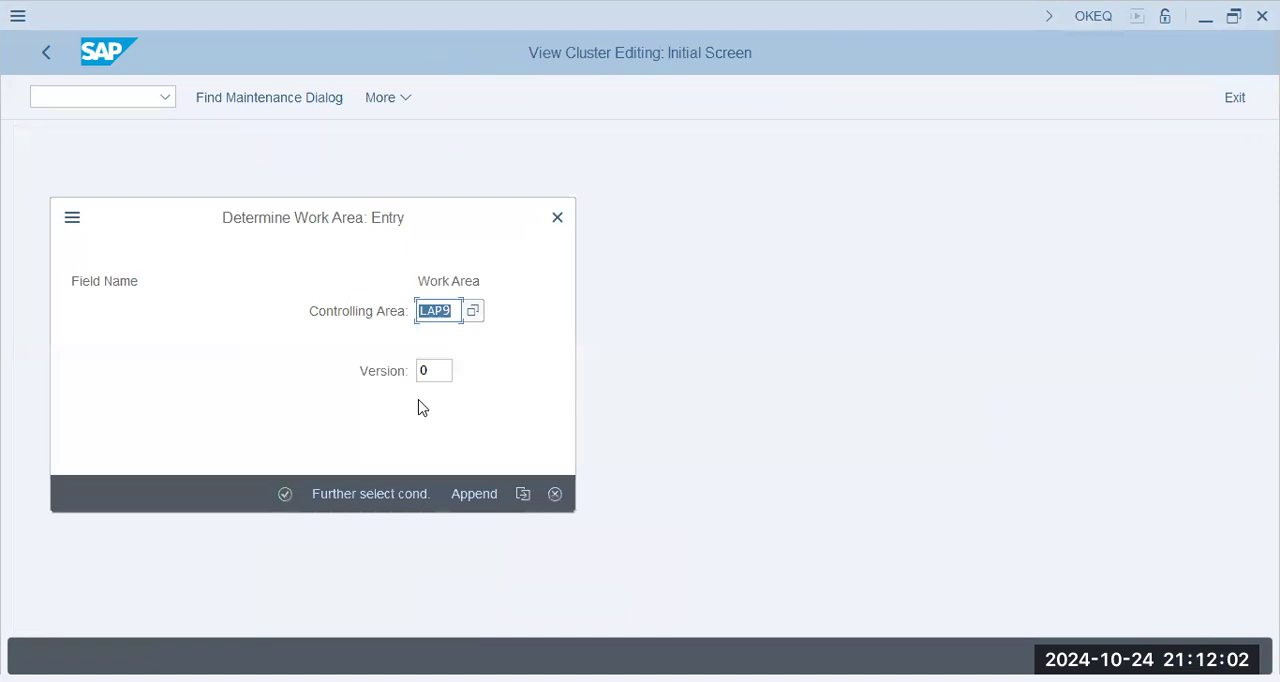
key("Return")
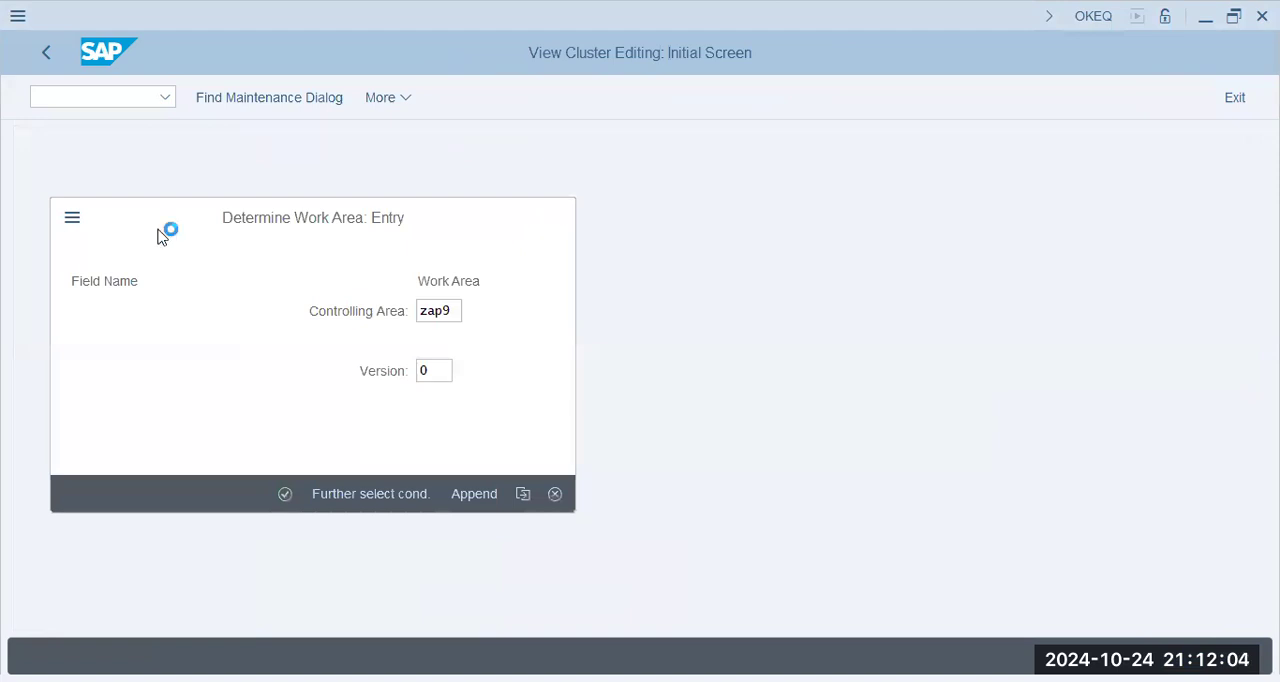
- Turn off integrated planning for fiscal year 2024 and save the version change as a background job with output device lp01
left_click(622, 297)
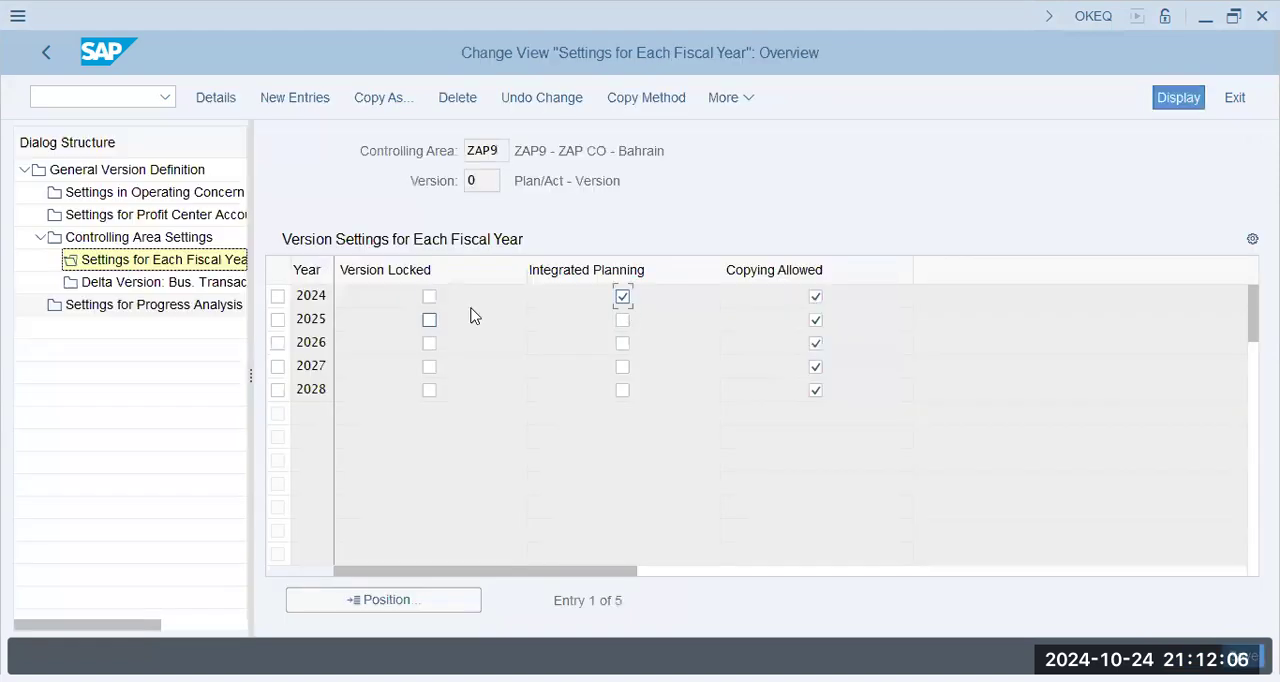
key("Return")
key("ctrl+s")
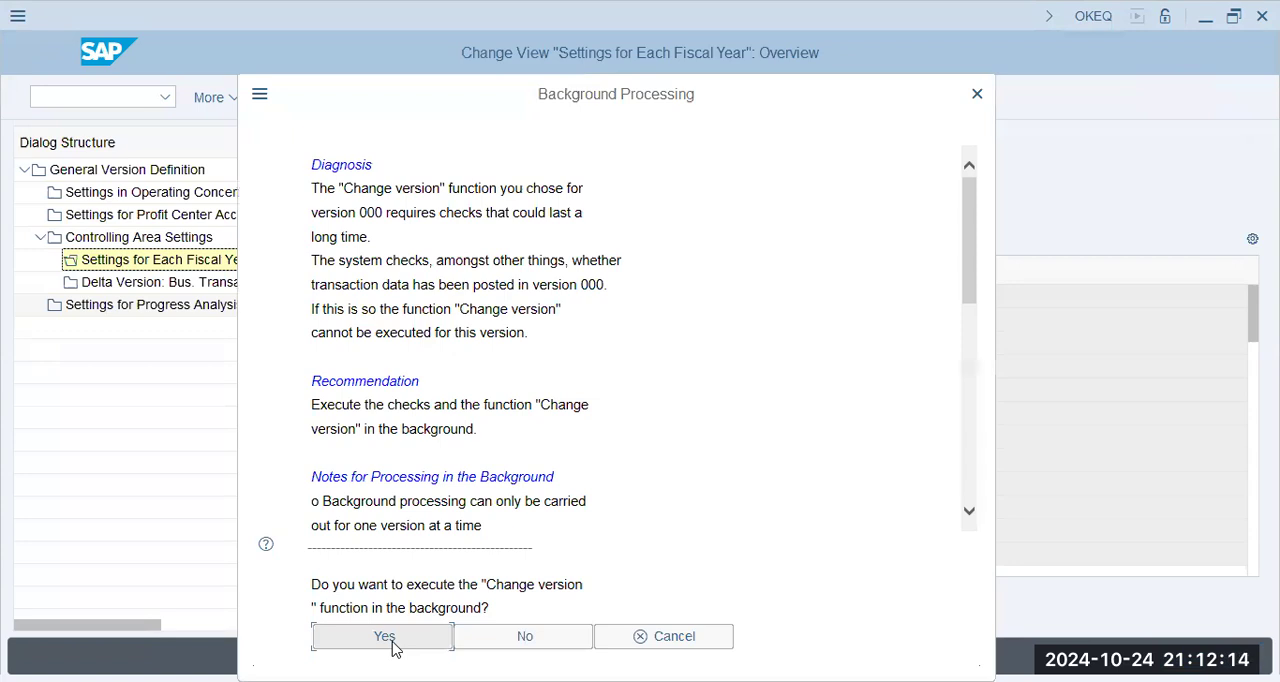
left_click(385, 637)
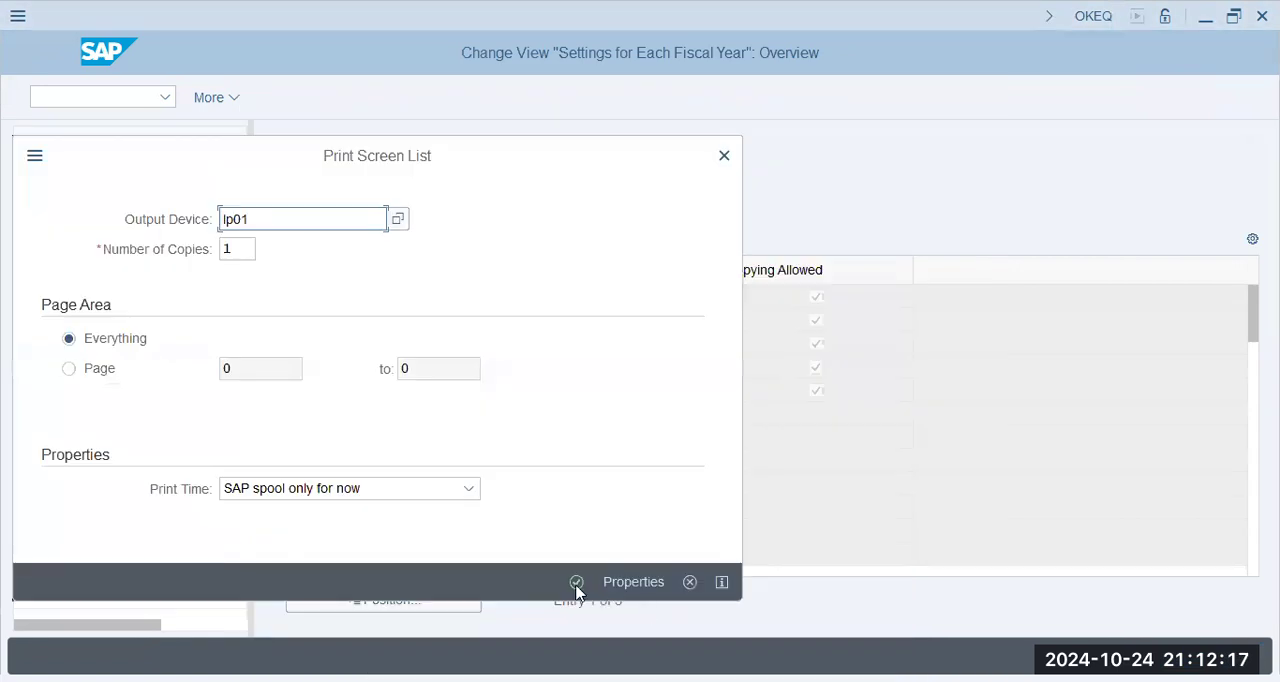
left_click(577, 588)
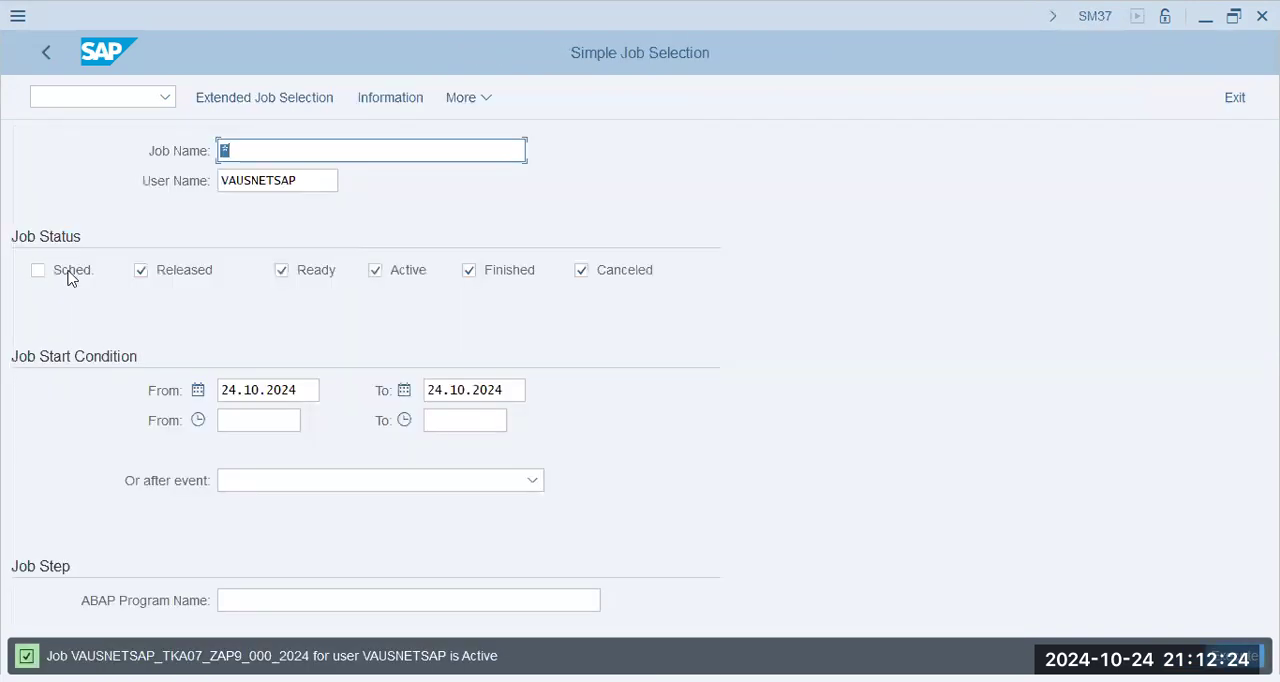
- Include scheduled jobs in the SM37 job selection, run it and refresh the job overview to check the background job's status
left_click(70, 278)
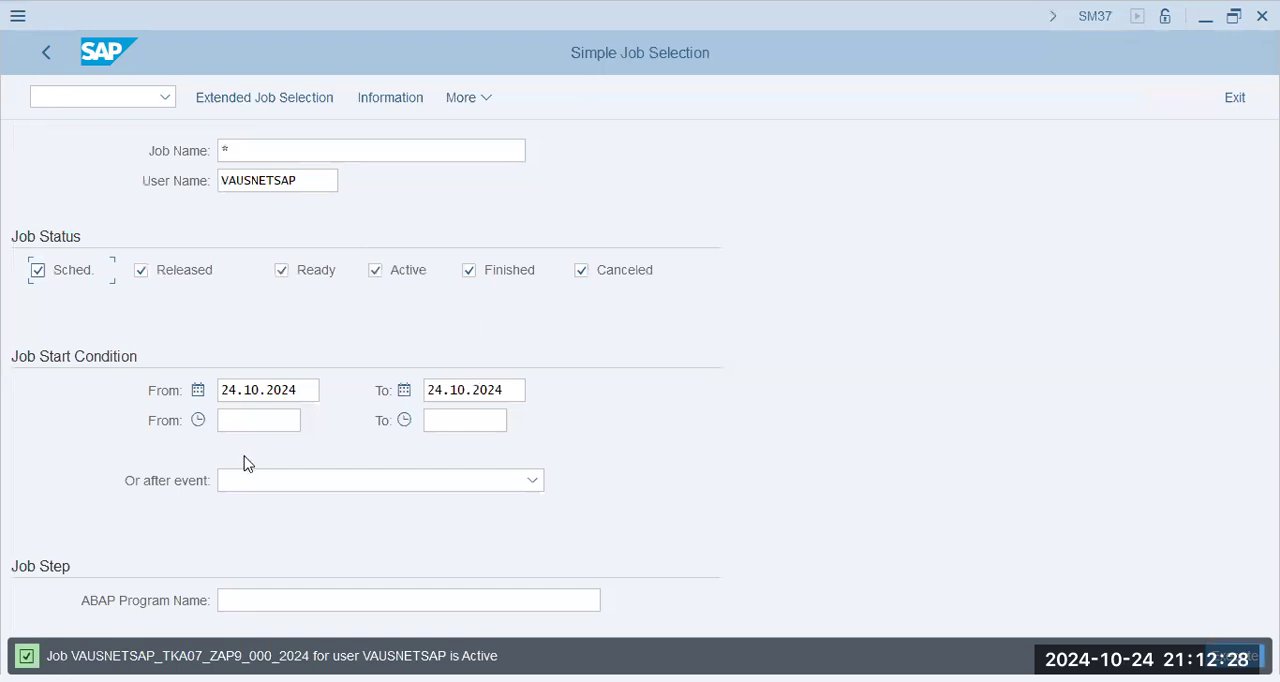
key("F8")
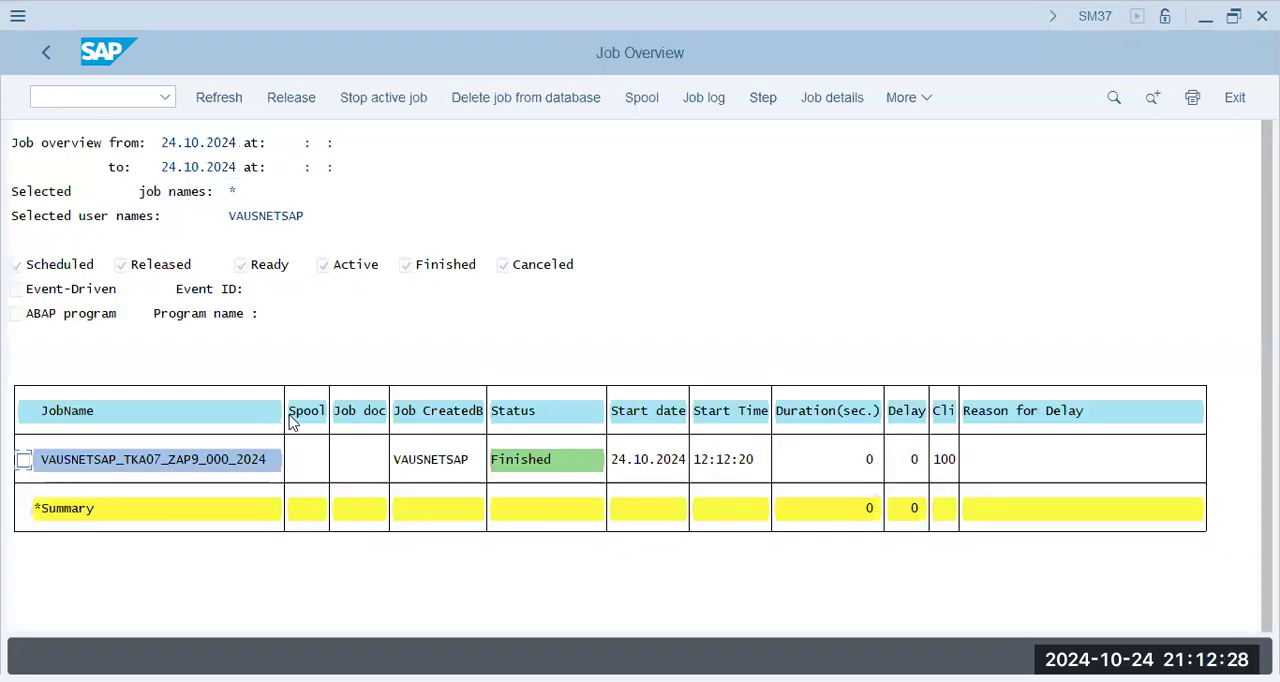
left_click(212, 101)
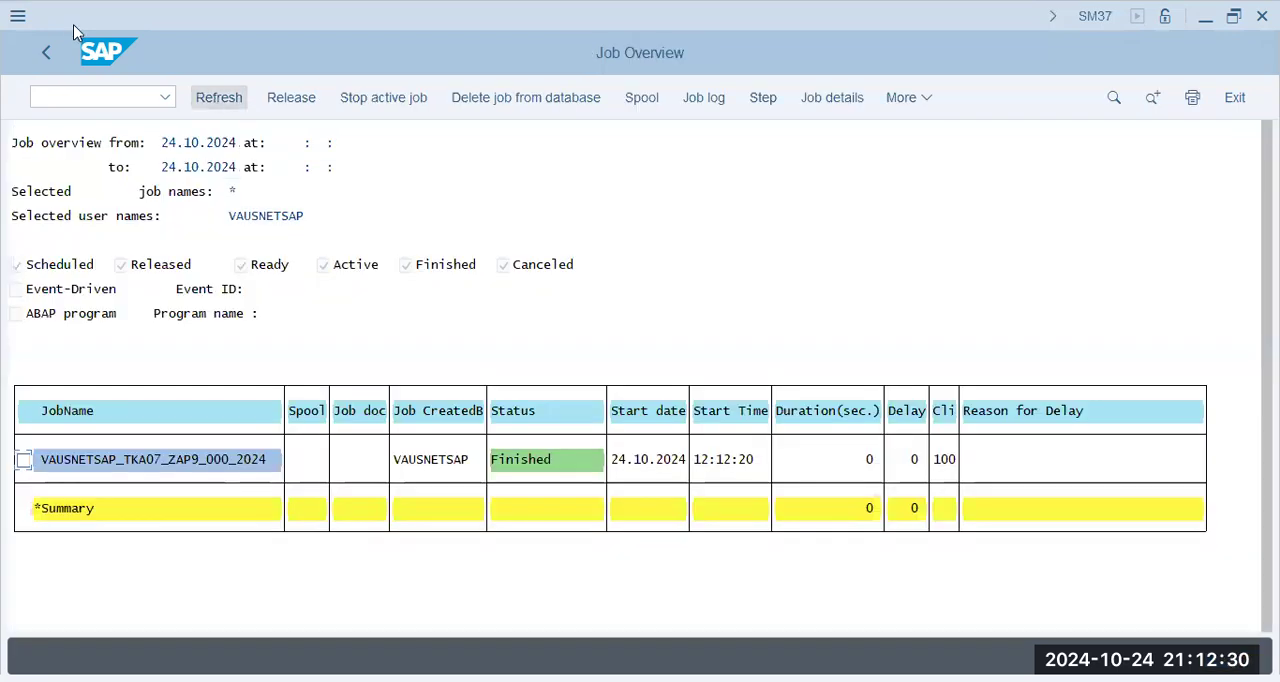
- Return to OKEQ, open the 2024 fiscal year details of version 0 in controlling area ZAP9 and review the planning settings
left_click(69, 98)
type("/n ok")
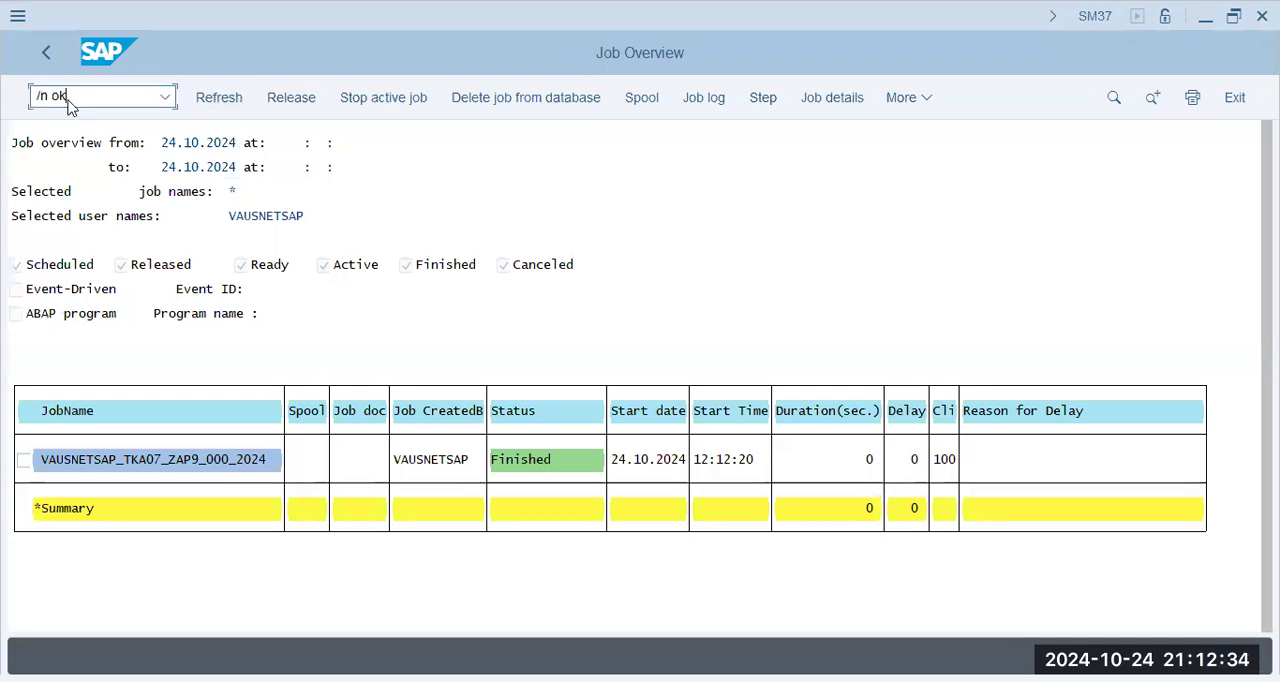
key("Return")
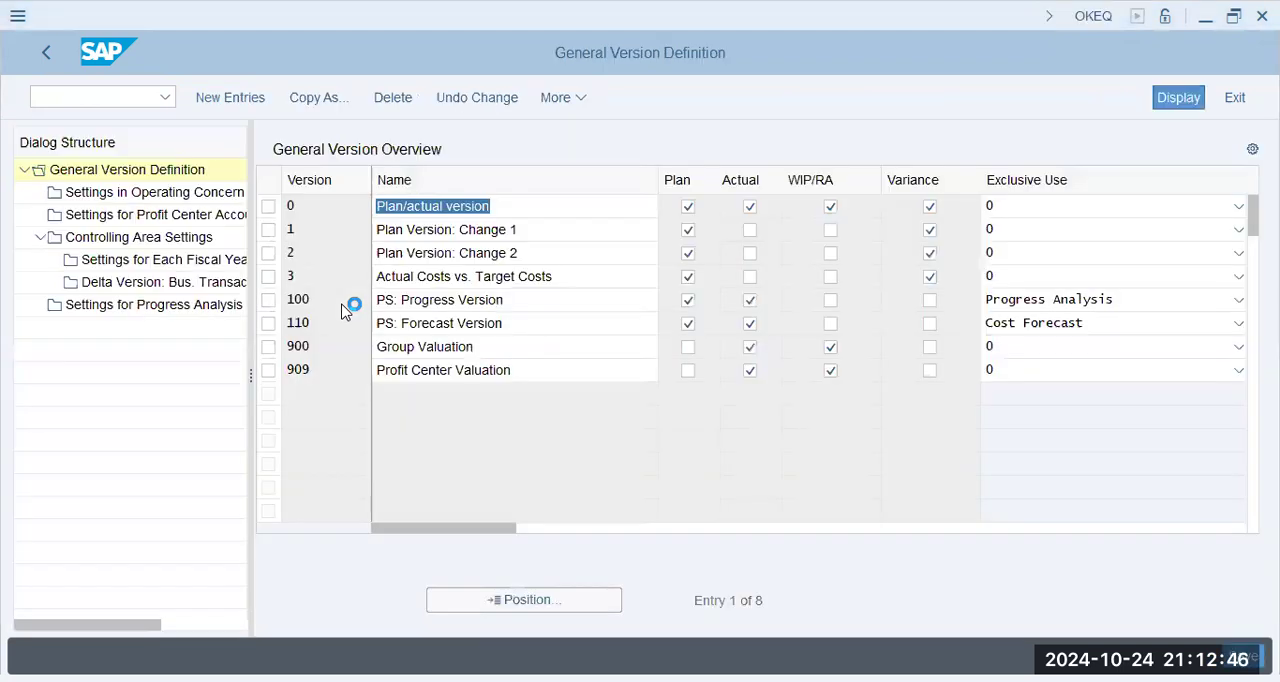
left_click(268, 206)
double_click(163, 240)
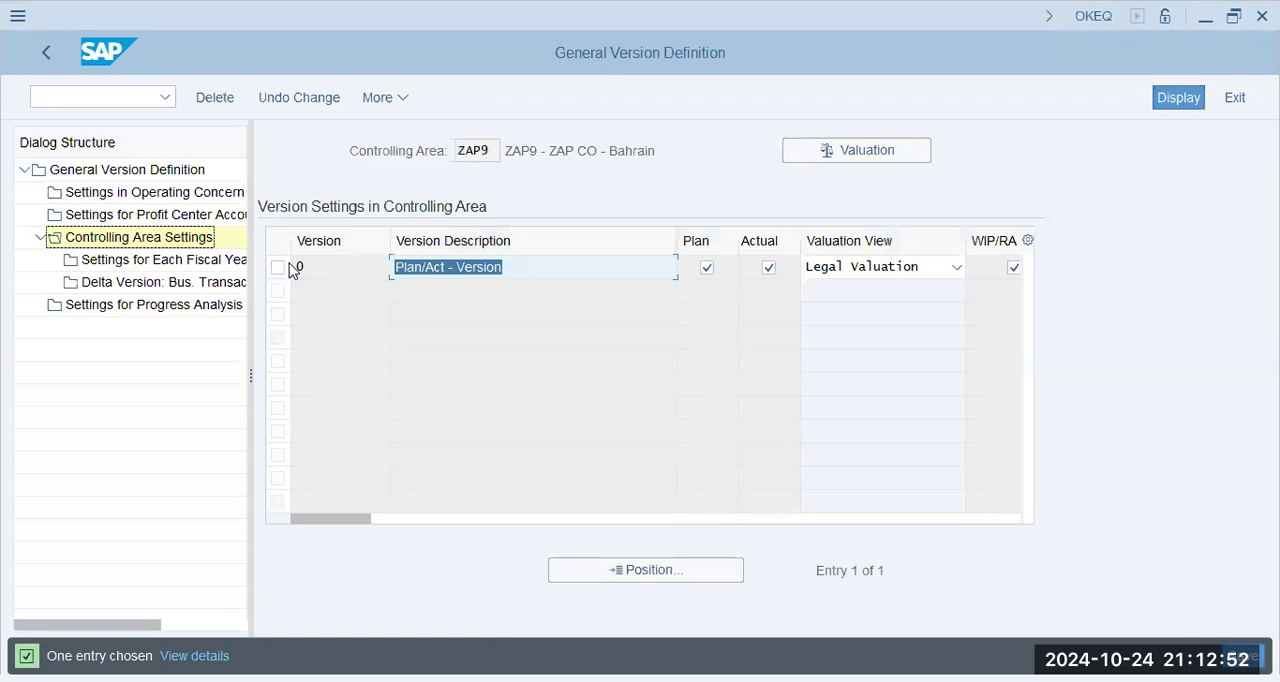
left_click(289, 267)
double_click(122, 262)
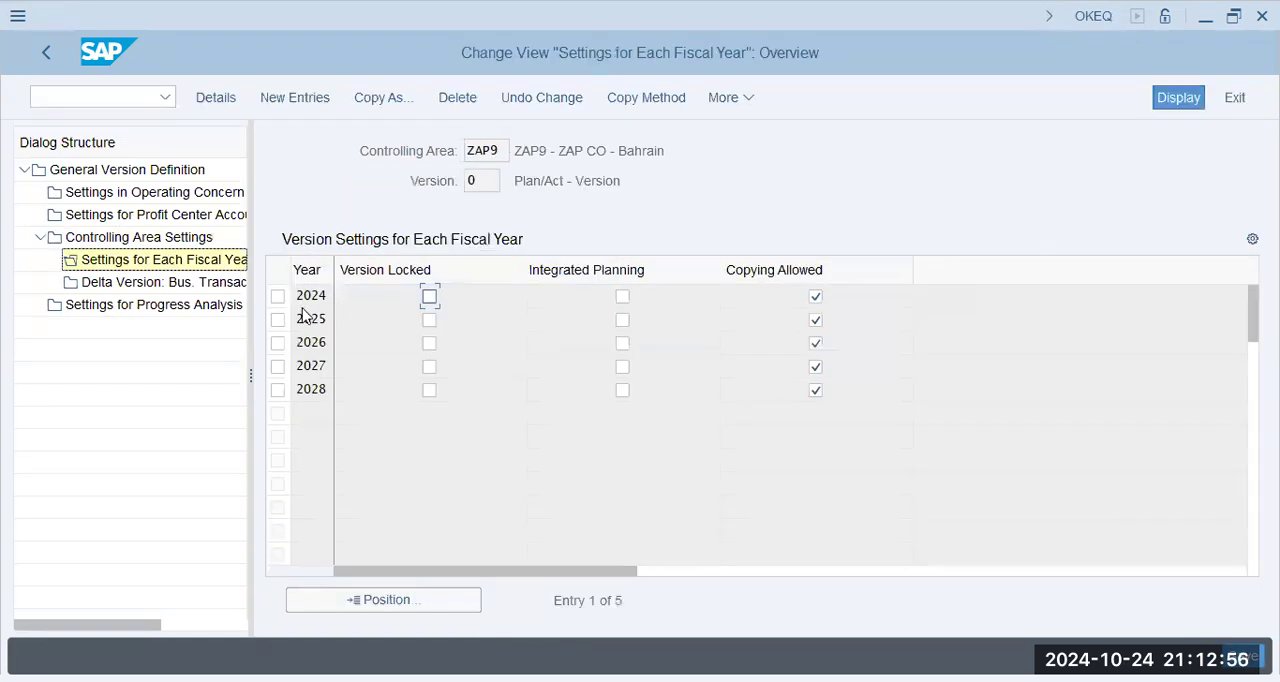
double_click(312, 297)
scroll(497, 406, "down", 2)
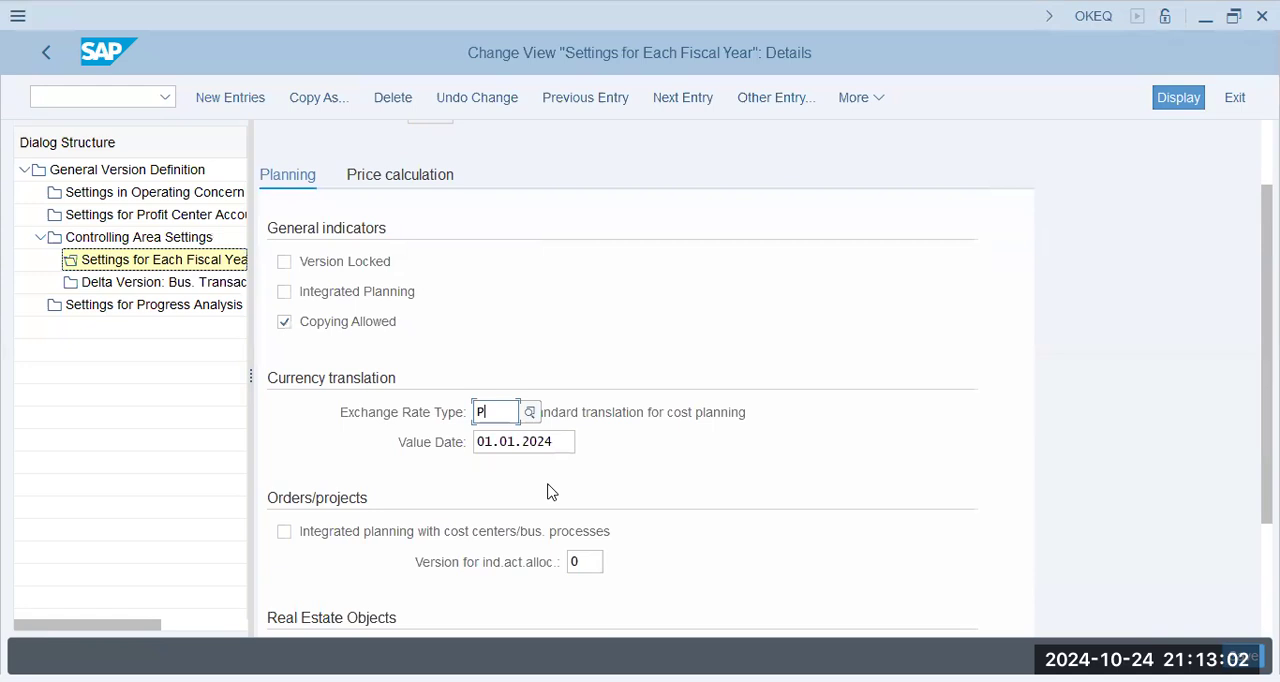
key("Return")
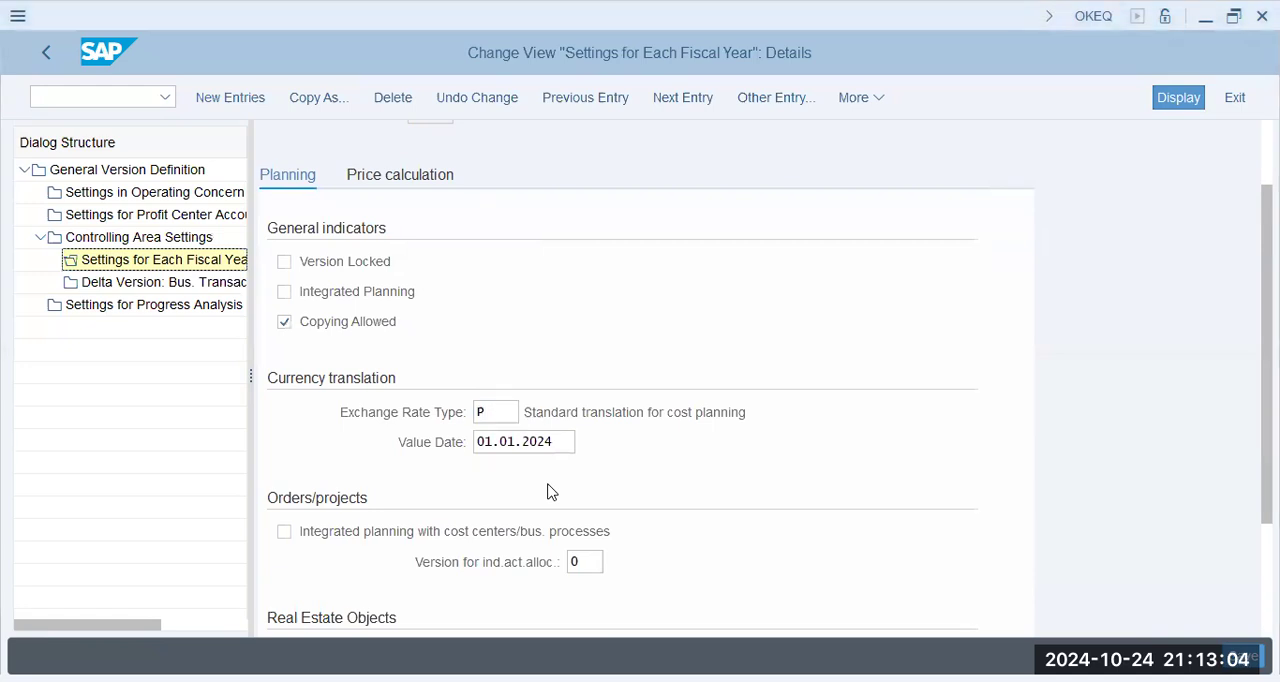
scroll(548, 491, "down", 3)
scroll(543, 489, "up", 5)
- Set the plan method in the 2024 price calculation settings to Periodic price
left_click(380, 274)
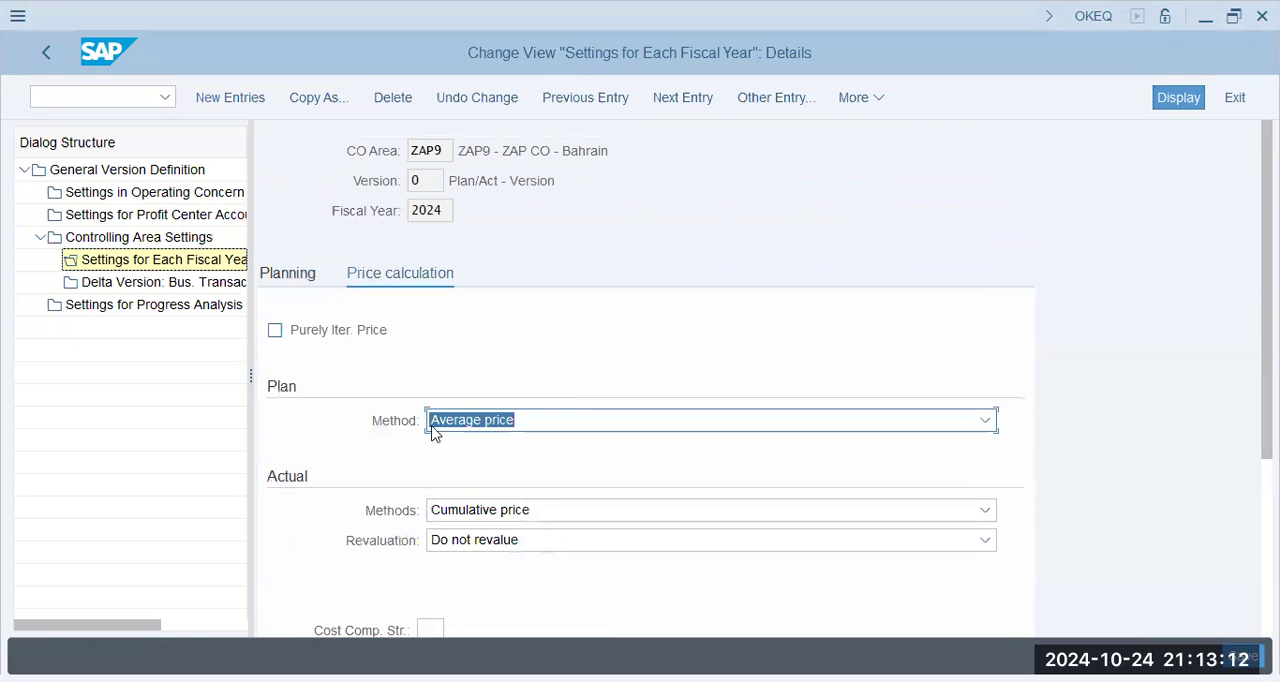
scroll(531, 486, "down", 1)
scroll(532, 478, "down", 1)
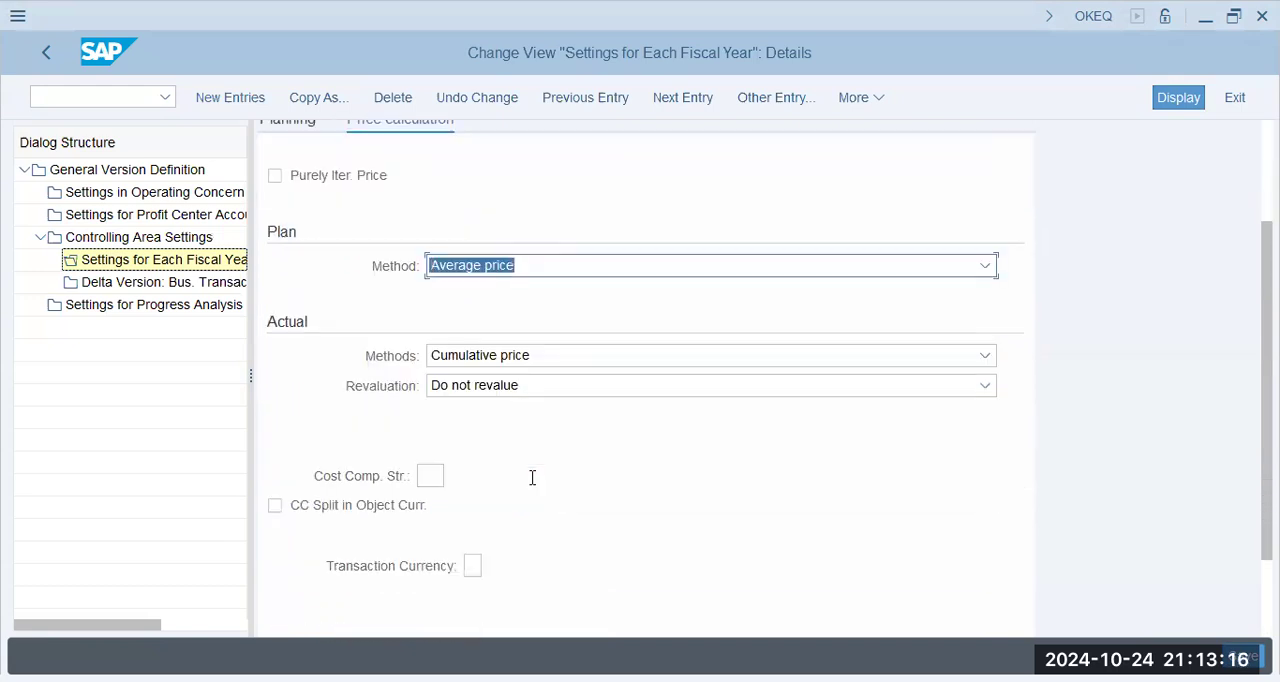
left_click(453, 266)
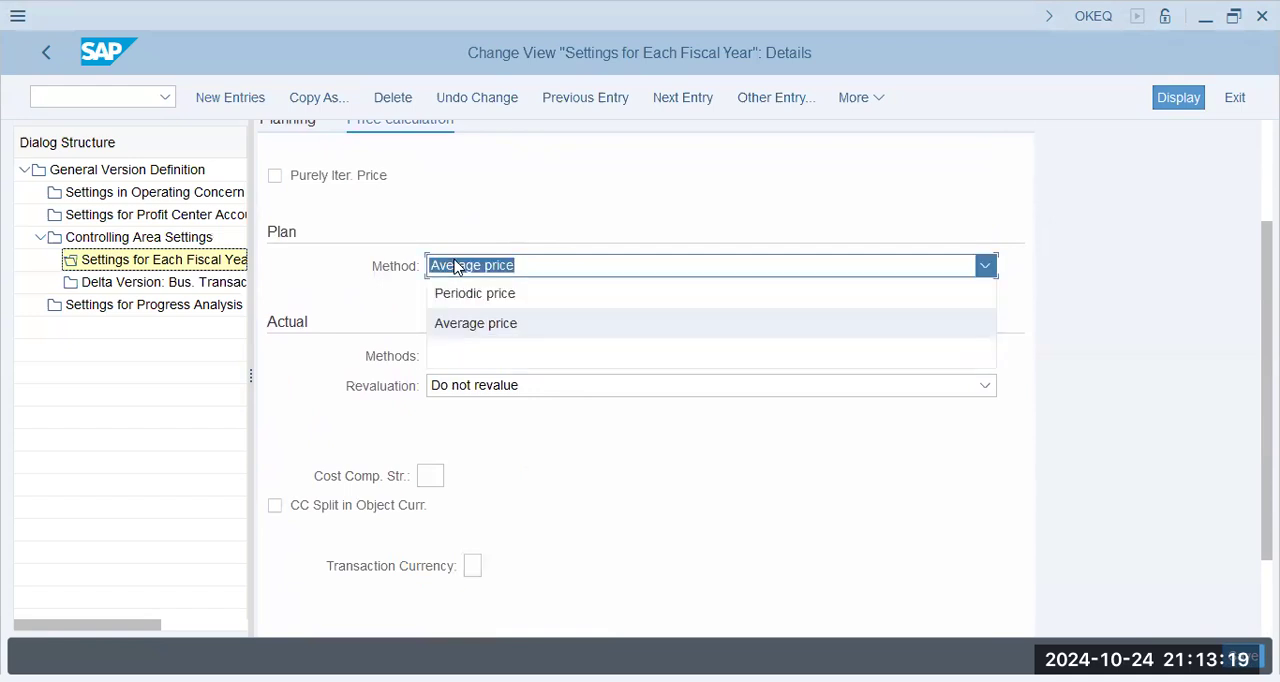
left_click(417, 311)
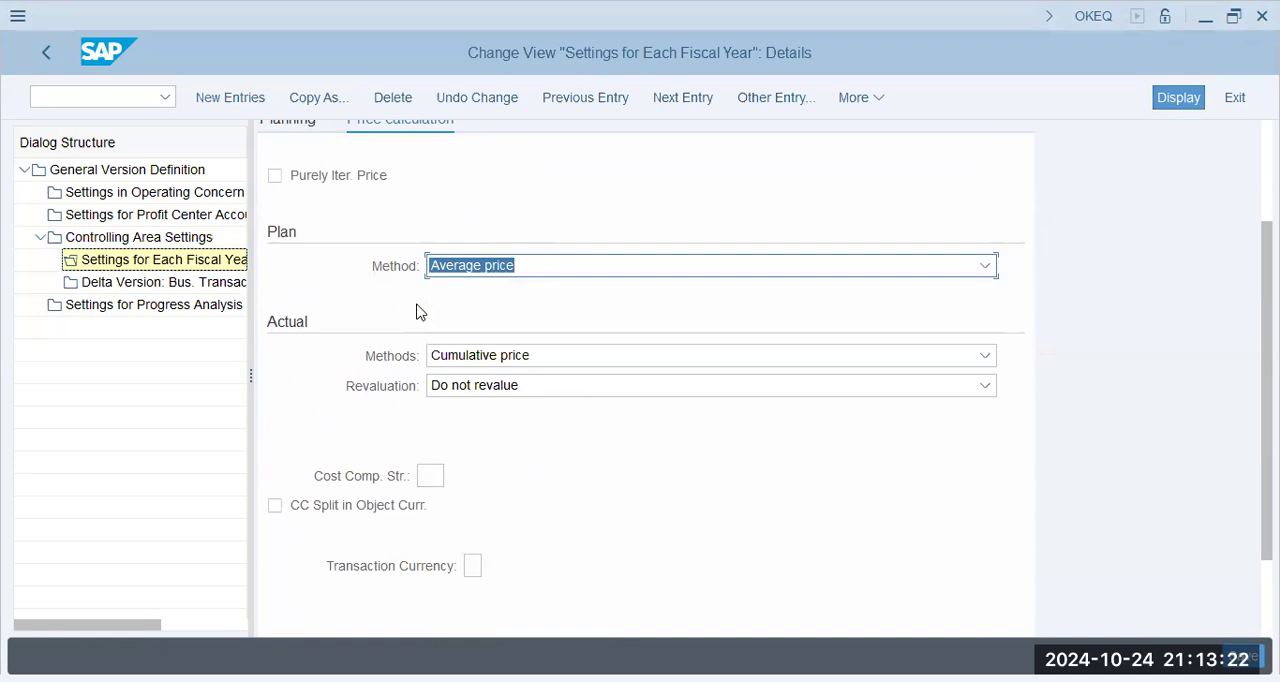
left_click(482, 274)
left_click(440, 298)
- Set the actual price calculation method to Periodic price and the revaluation to Own business transaction
scroll(421, 328, "down", 1)
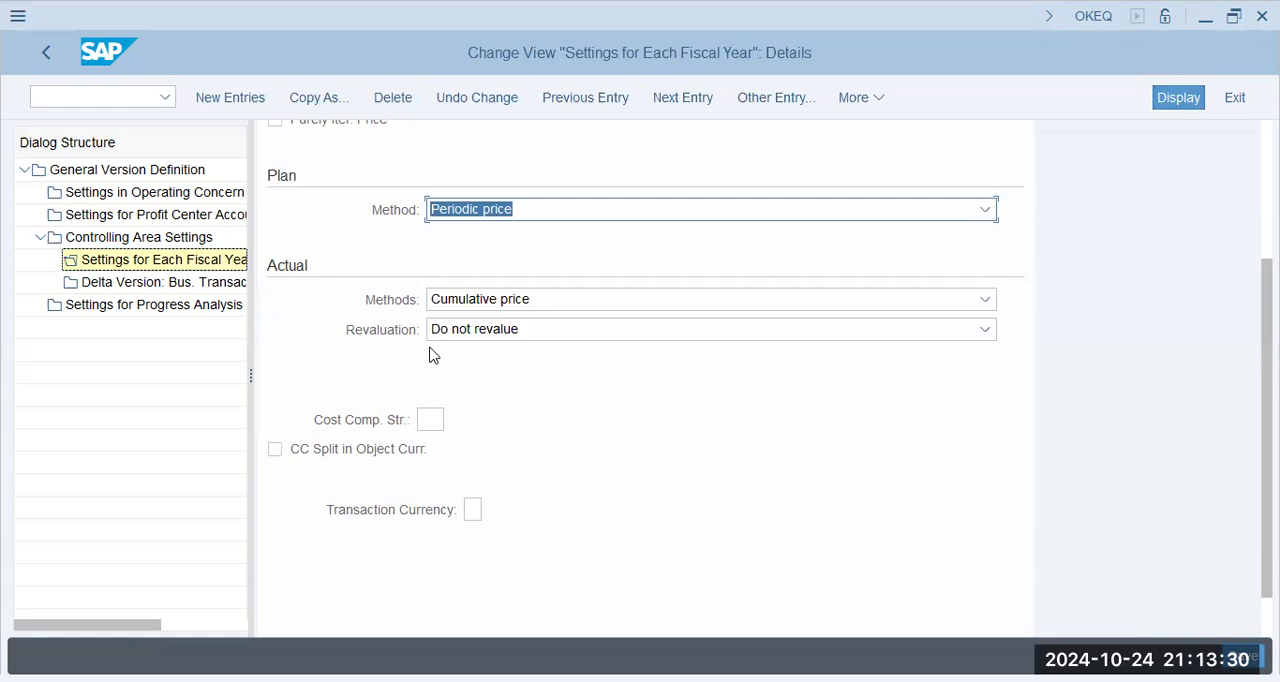
left_click(473, 308)
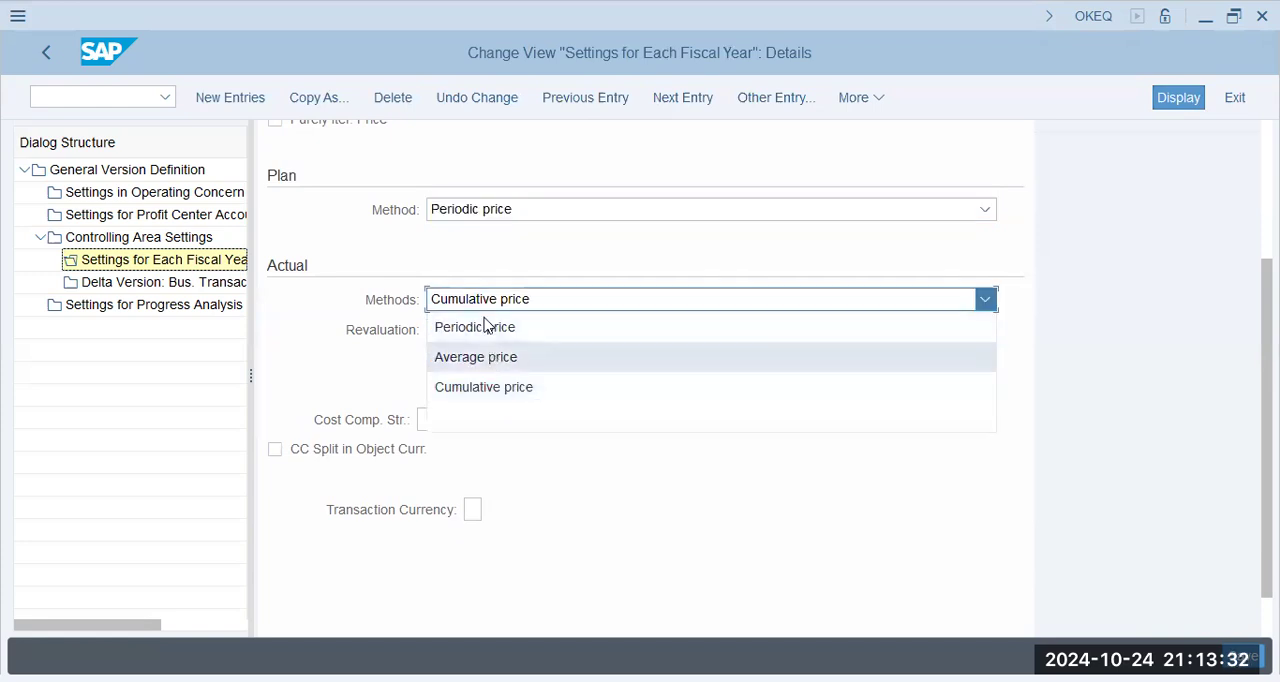
left_click(513, 377)
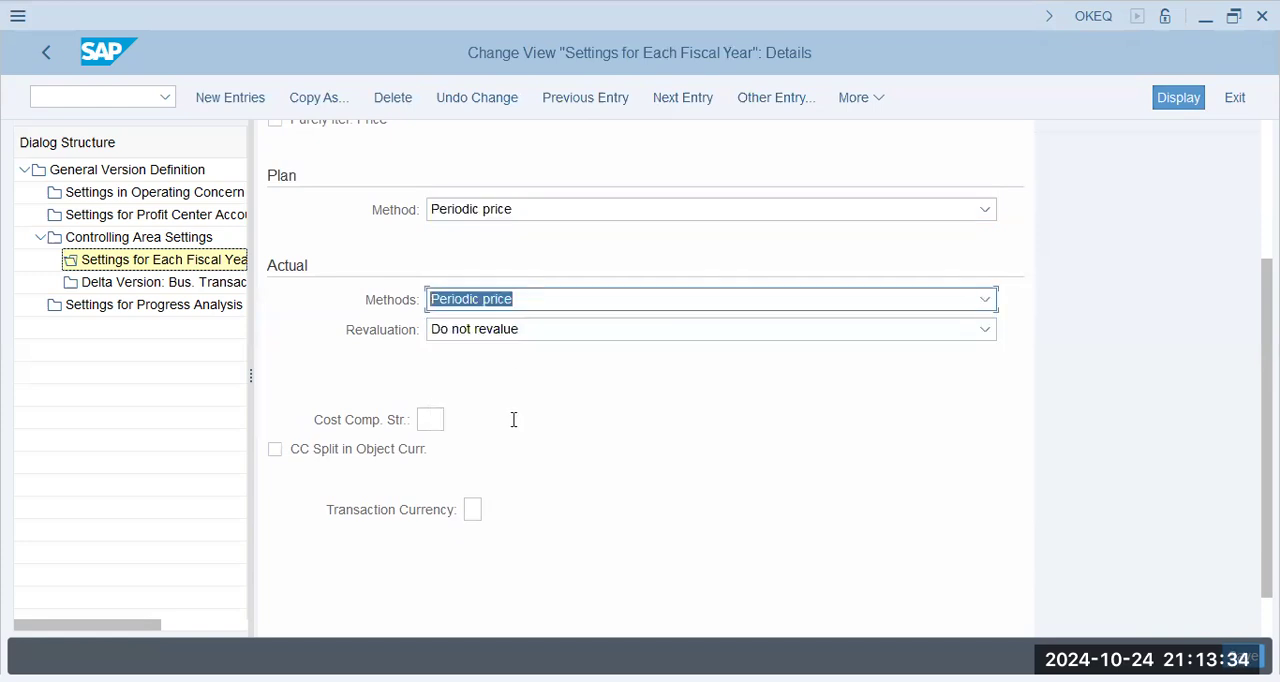
left_click(485, 331)
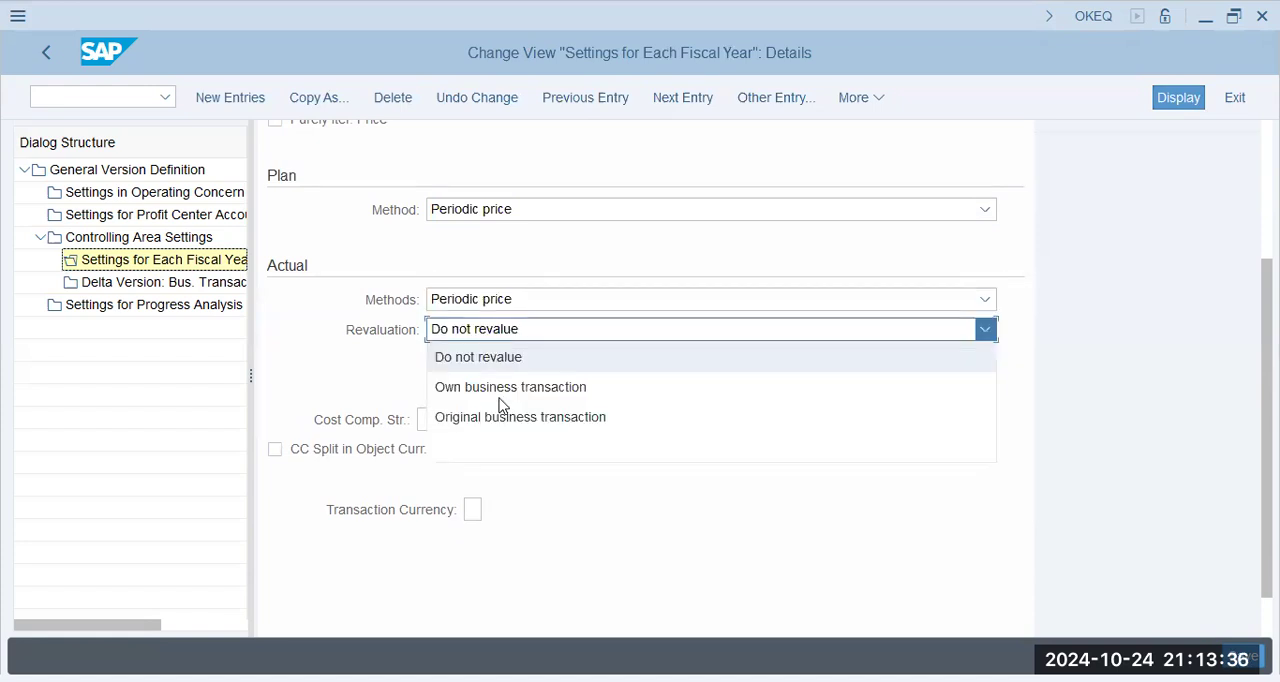
left_click(505, 390)
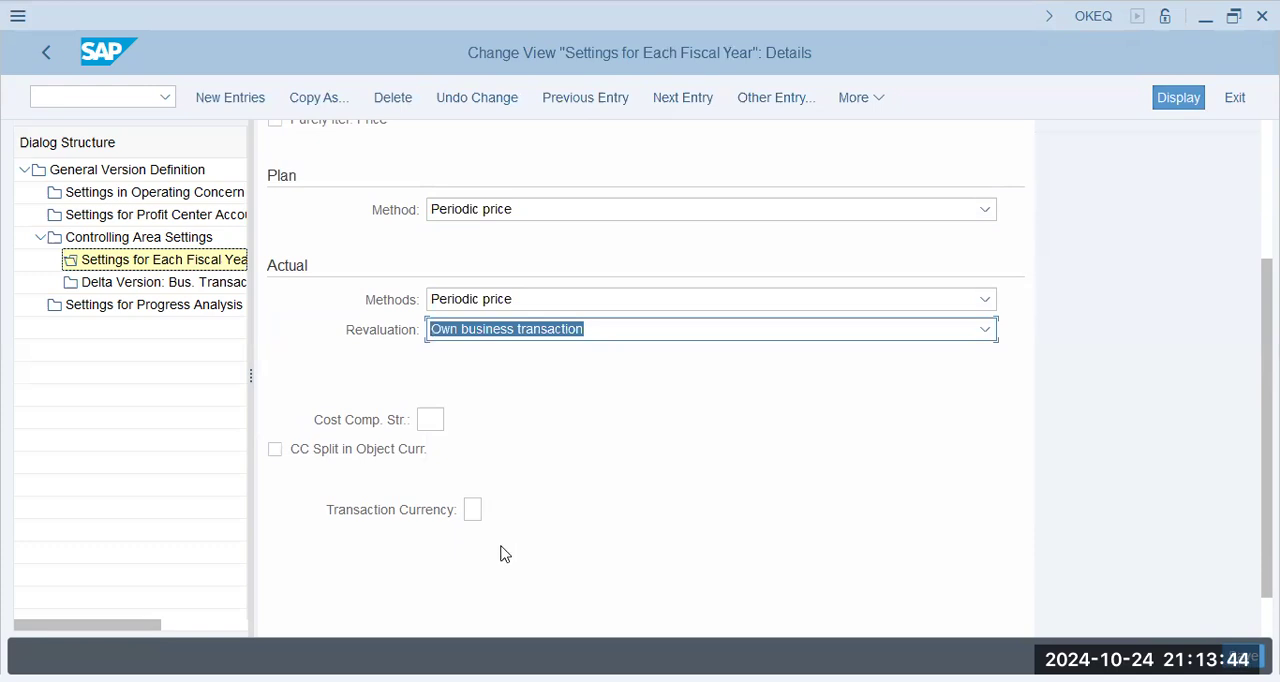
- Assign cost component structure Z9 to the 2024 price calculation settings
key("Tab")
type("z9")
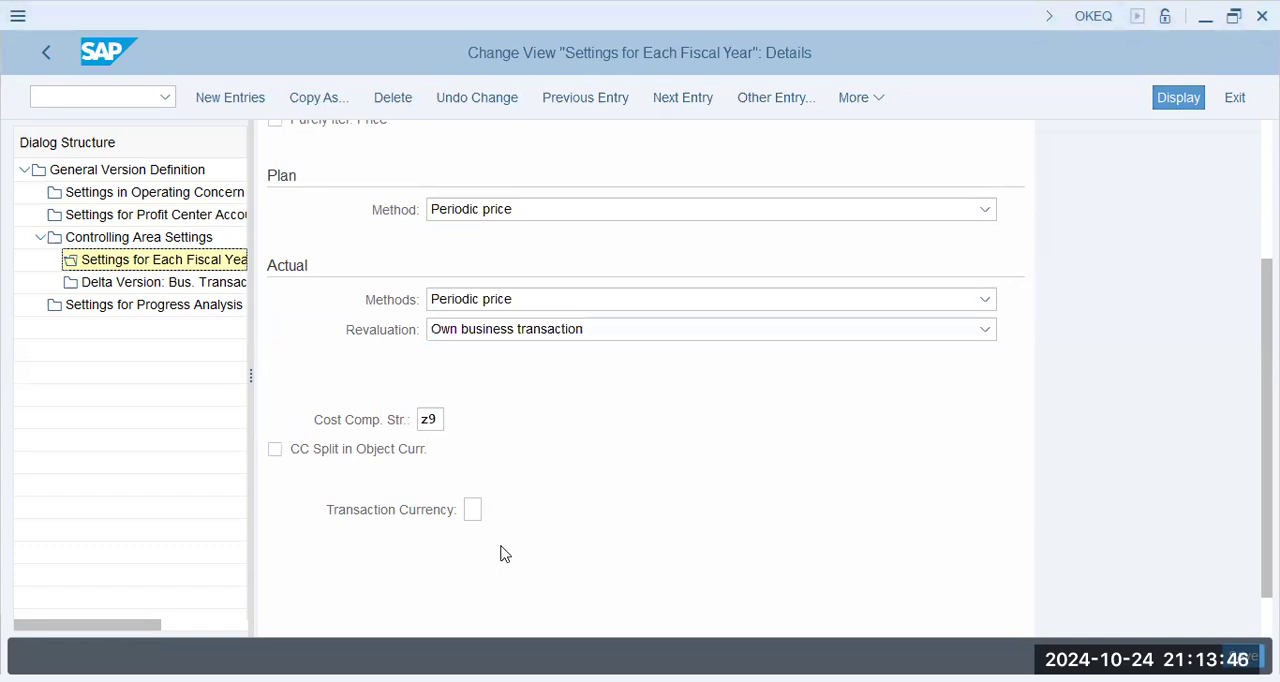
key("Tab")
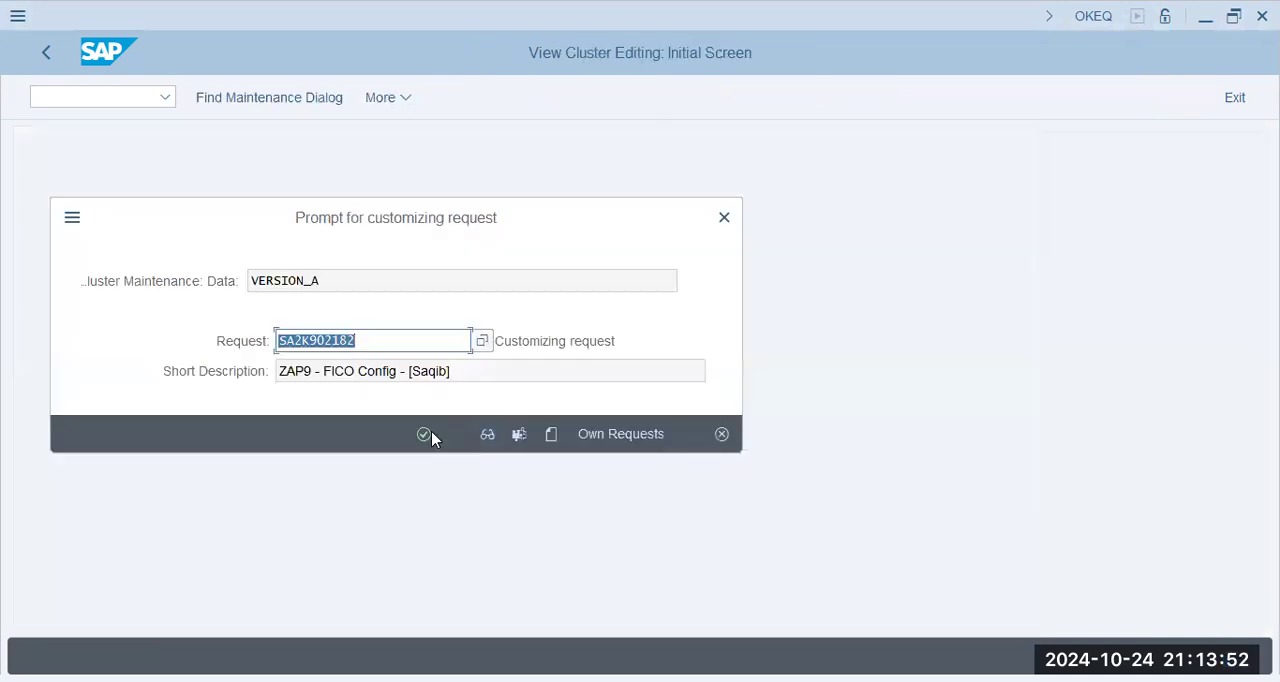
- Save the 2024 version settings under the proposed ZAP9 FICO customizing request
left_click(430, 434)
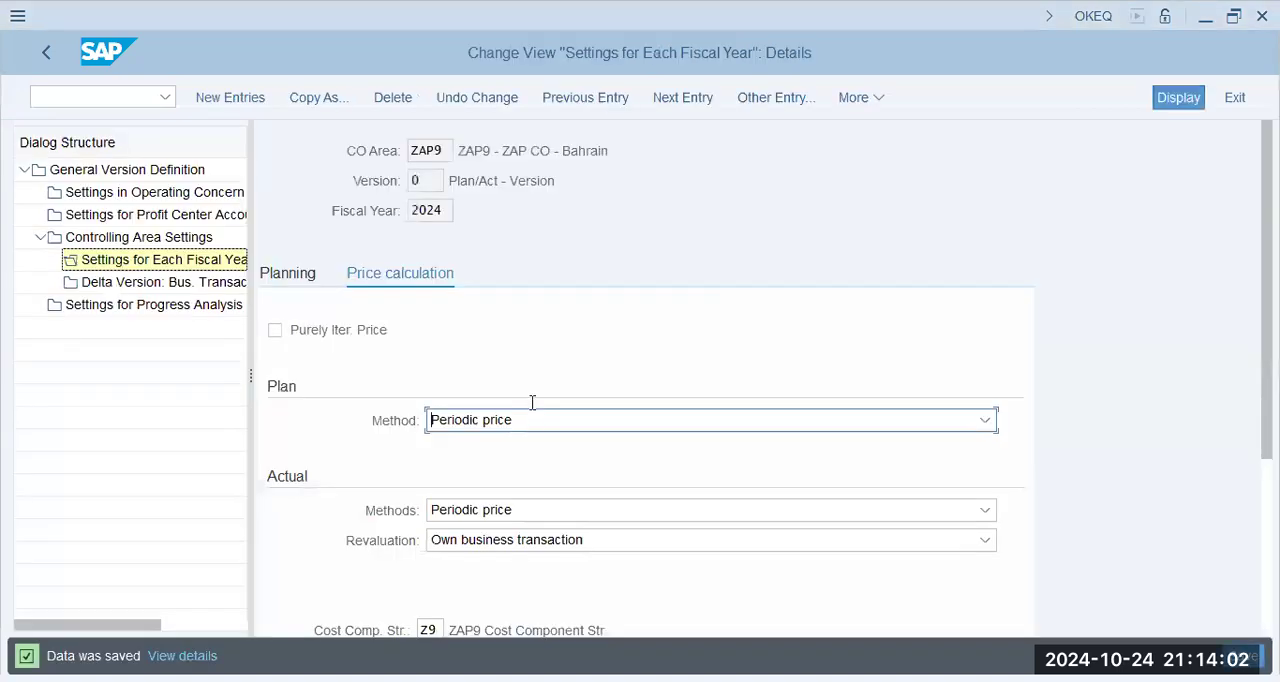
- Switch to the untitled Notepad note and add the heading "Prod.Costing" a few lines down
key("alt+Tab")
key("Return")
key("Return")
key("Return")
key("Return")
key("Tab")
type("Prod")
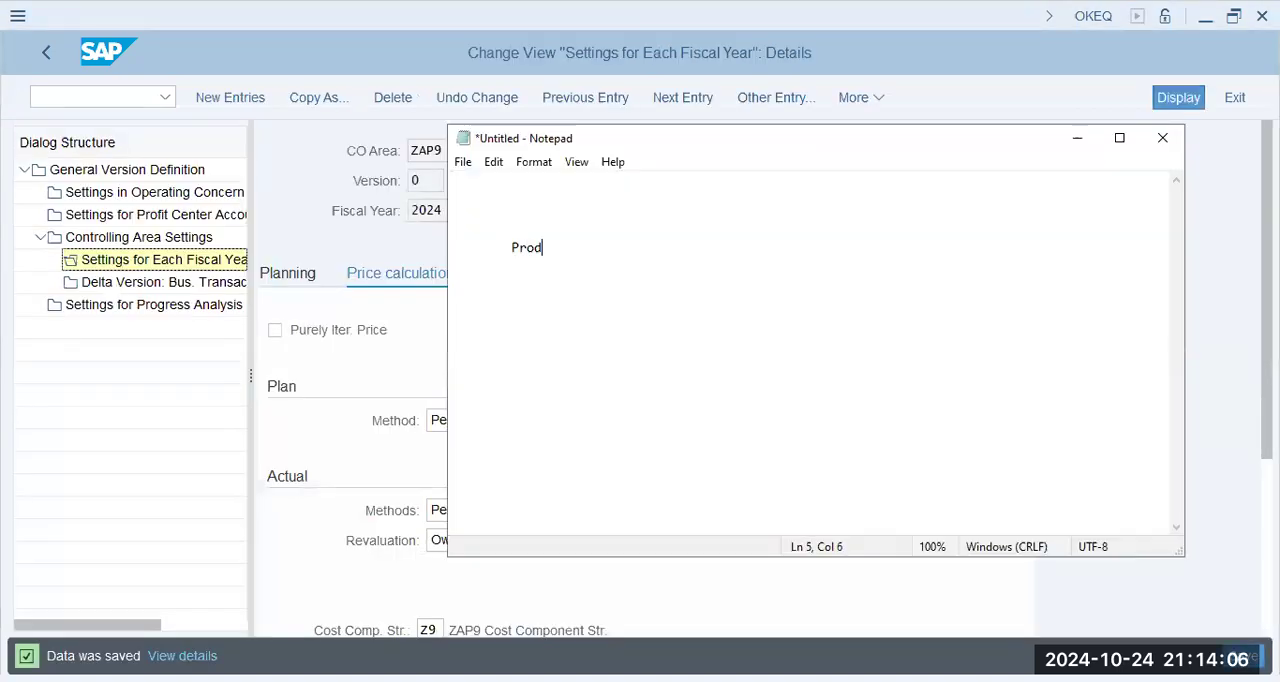
type(".Costing")
- Add the line "# Cost.Comp.stru - Framework - designate - CElement" under the Prod.Costing heading
key("Return")
key("Tab")
type("# Cost.Co.")
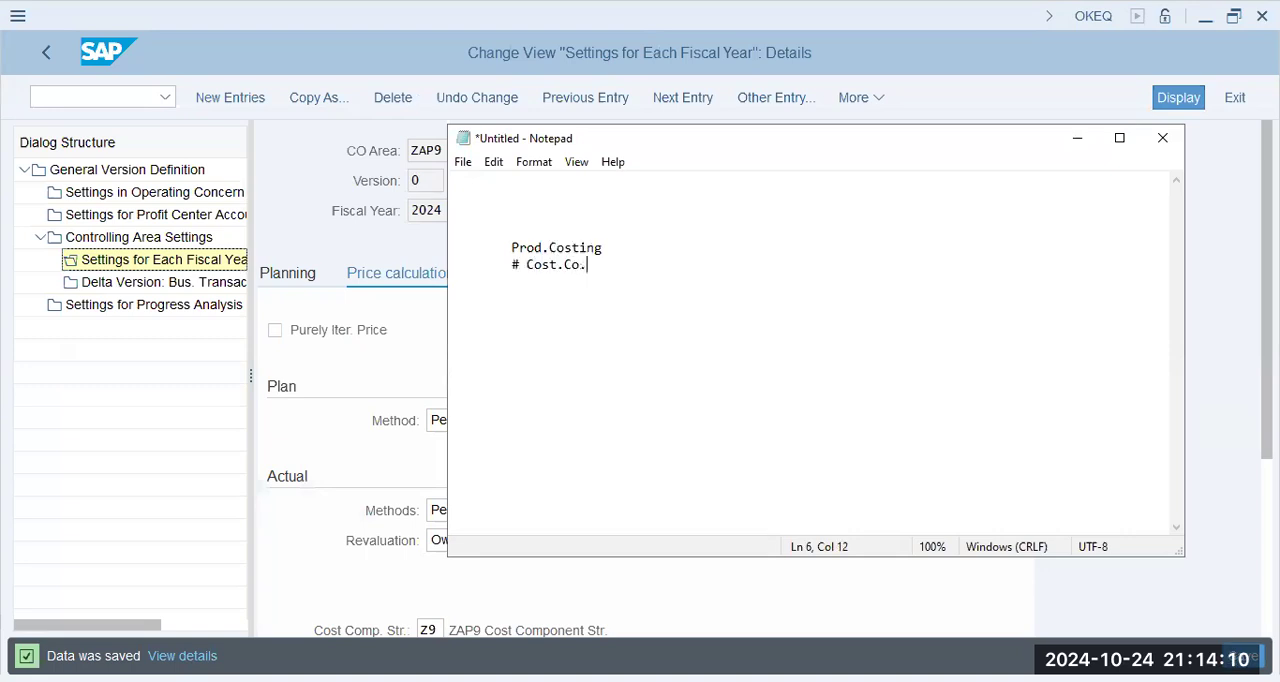
key("BackSpace")
type("mp.stru - Framework -")
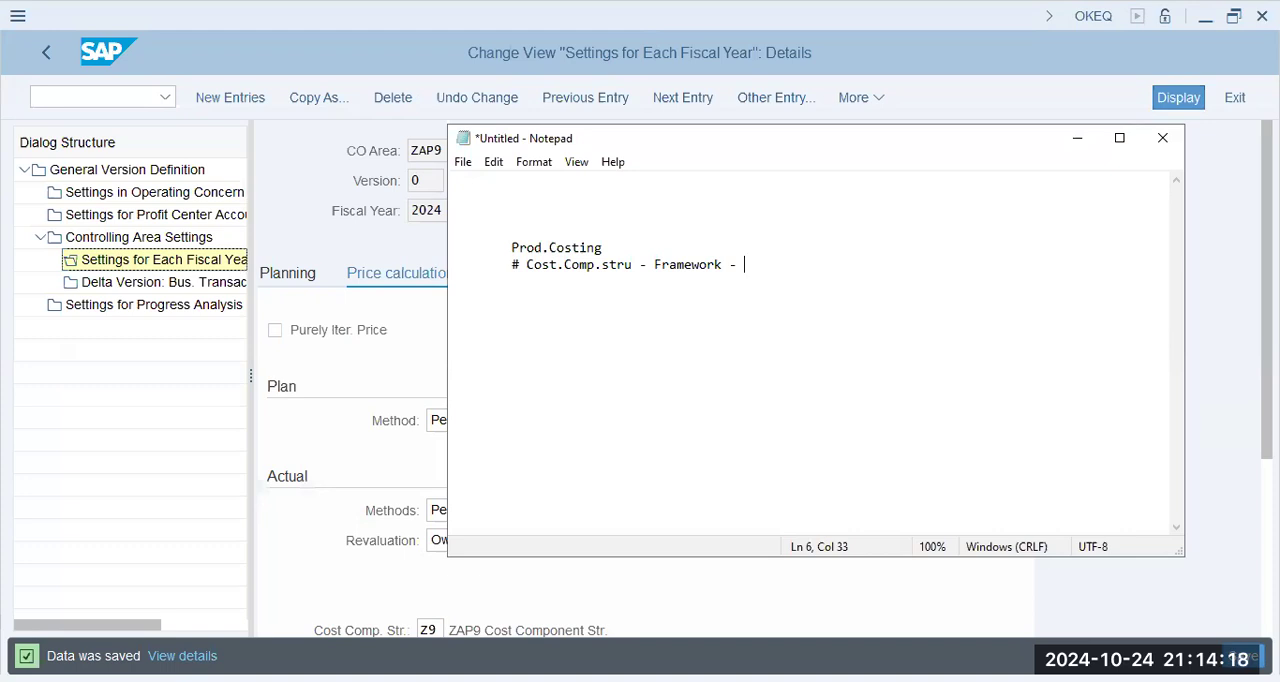
type("designate - ")
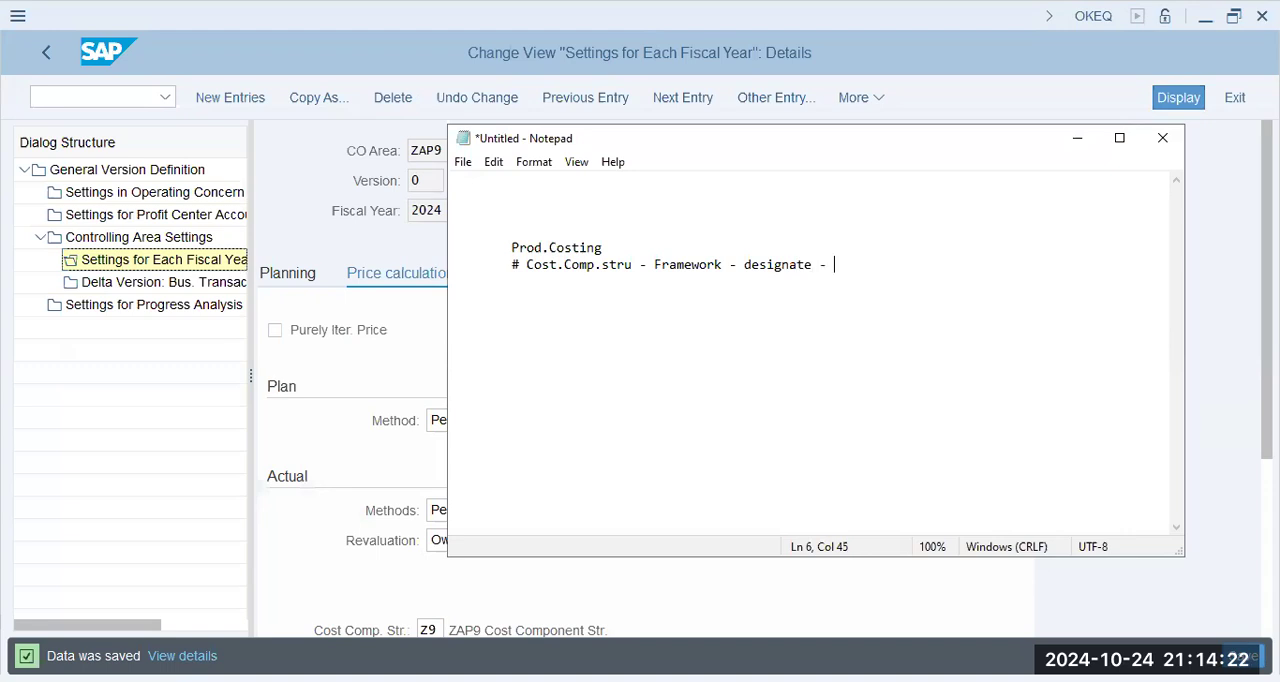
type("CElement:")
- Add the line "# Overhead - Consumables, Salary, Rents -----> Prod.Cost" below the cost component structure note
key("Return")
type("# ")
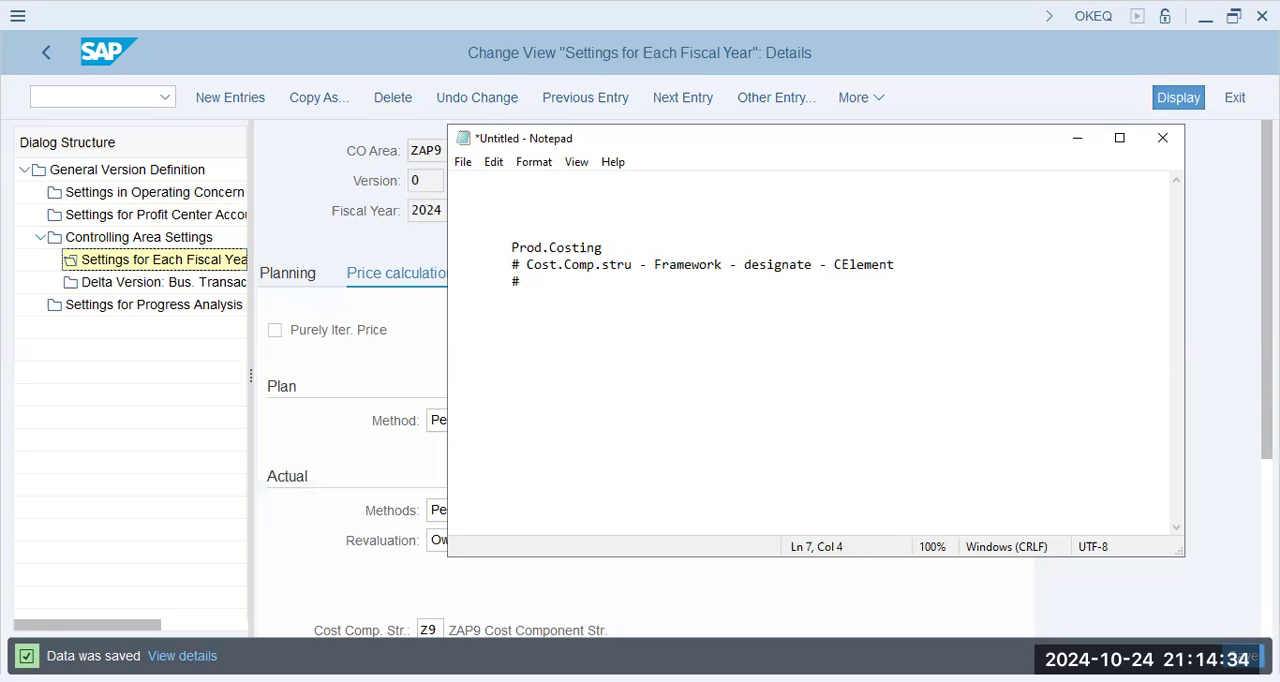
type("Overhe")
type("ads")
type("C")
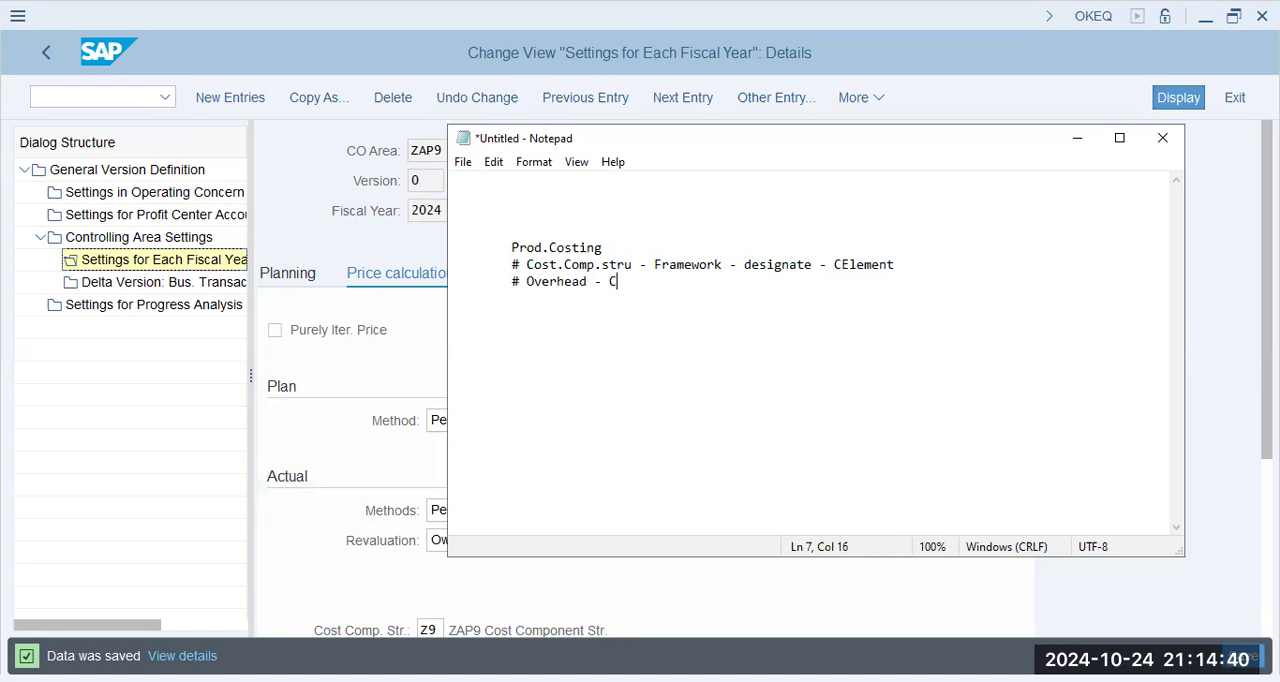
type("onsumables, Salary, Re")
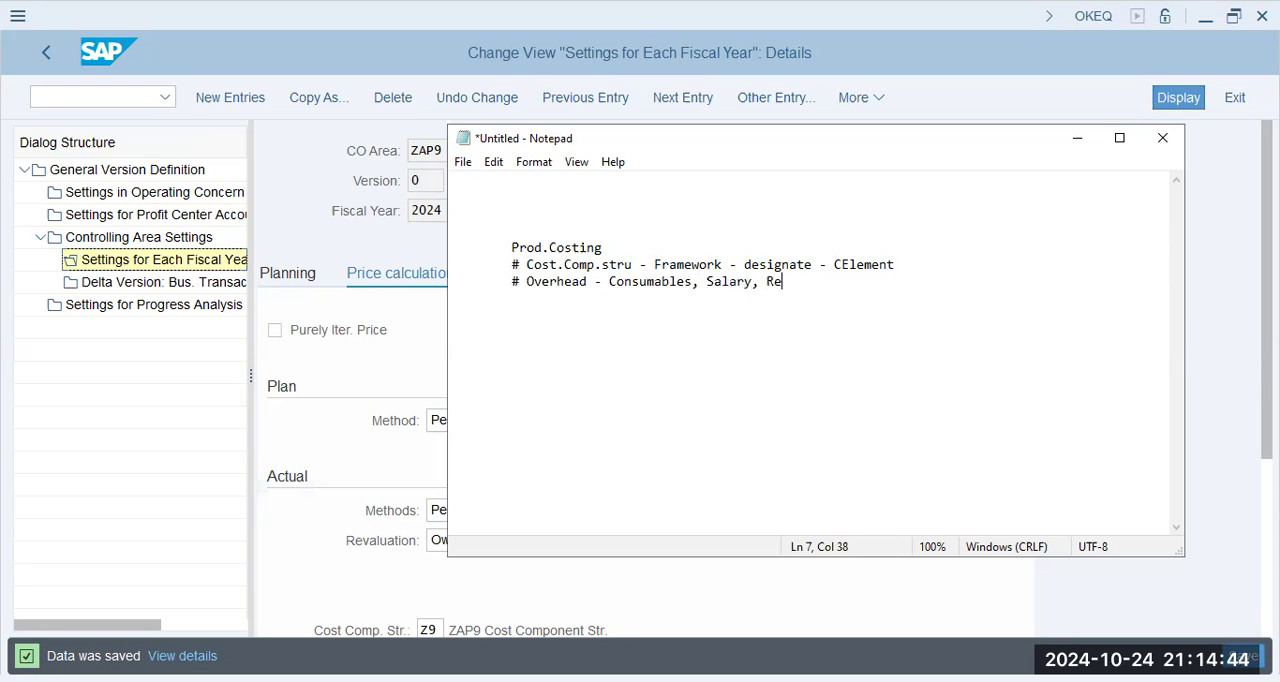
type("nts -----> Prod.Cost")
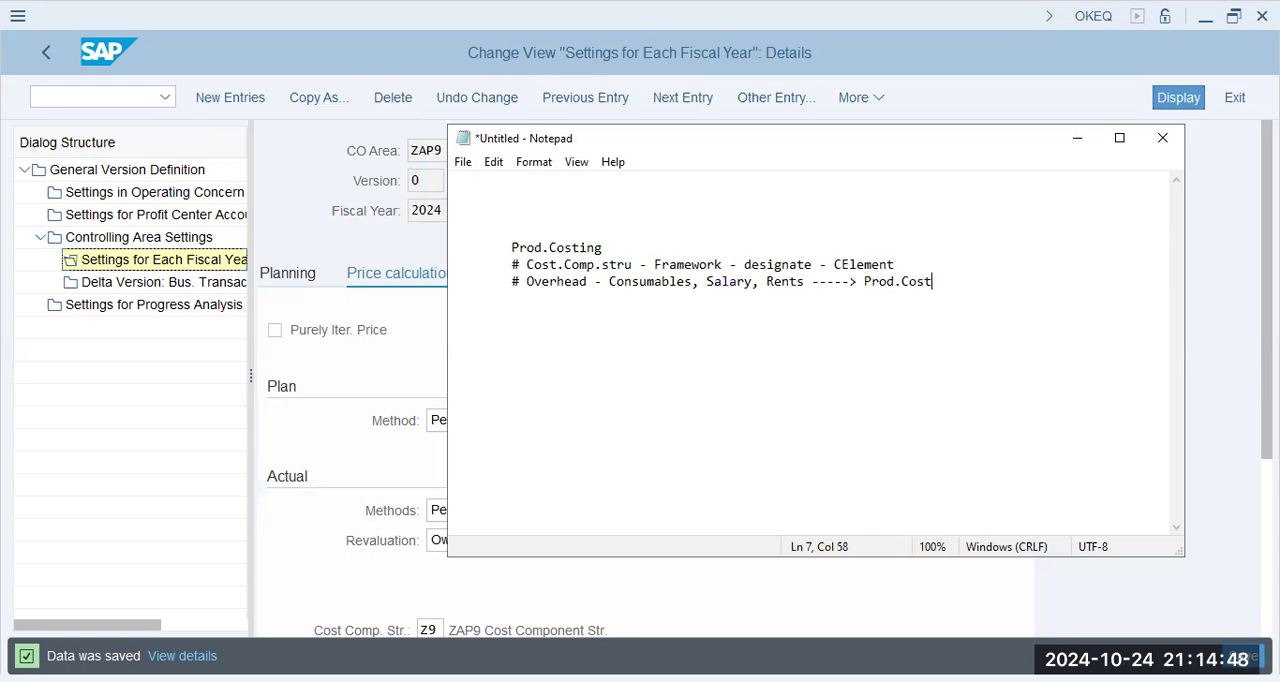
- Add the line "# Absorbed" and, after blank lines, a dashed divider below the notes
key("Return")
key("Tab")
type("# Absorbed")
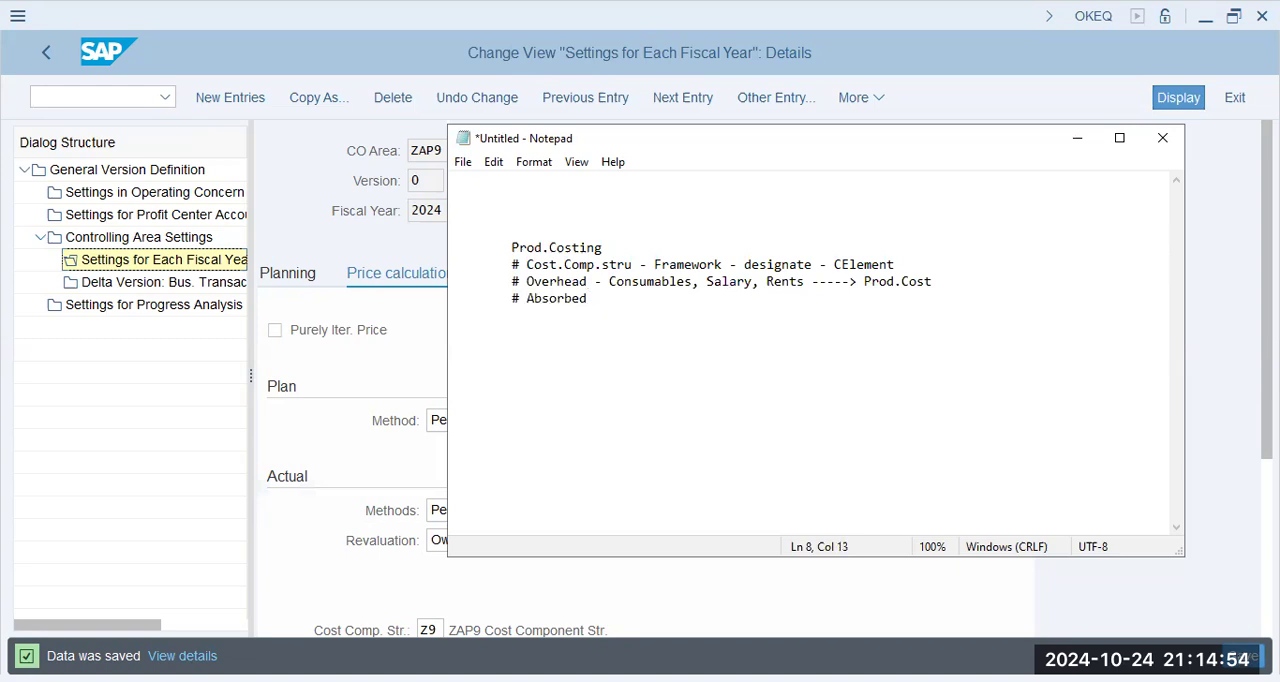
key("Return")
key("Tab")
key("Return")
key("Tab")
key("Return")
key("Tab")
type("----------------")
key("Return")
key("Tab")
- Review the product costing notes on cost component structure, overhead and absorbed costs, highlighting the lines being discussed
key("Up")
key("Up")
key("Up")
key("shift+Up")
key("shift+Up")
key("shift+Up")
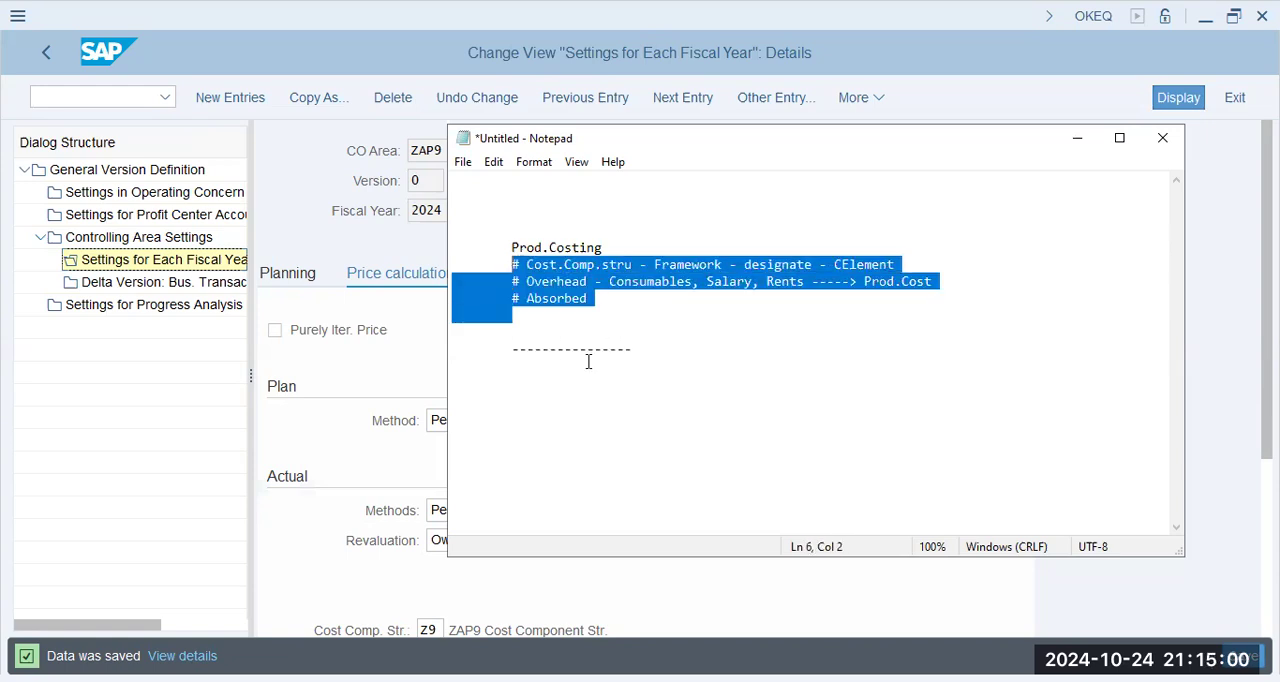
key("Right")
key("Up")
key("Up")
key("Up")
key("shift+Down")
key("shift+Down")
key("shift+Down")
key("Right")
key("Up")
key("shift+Down")
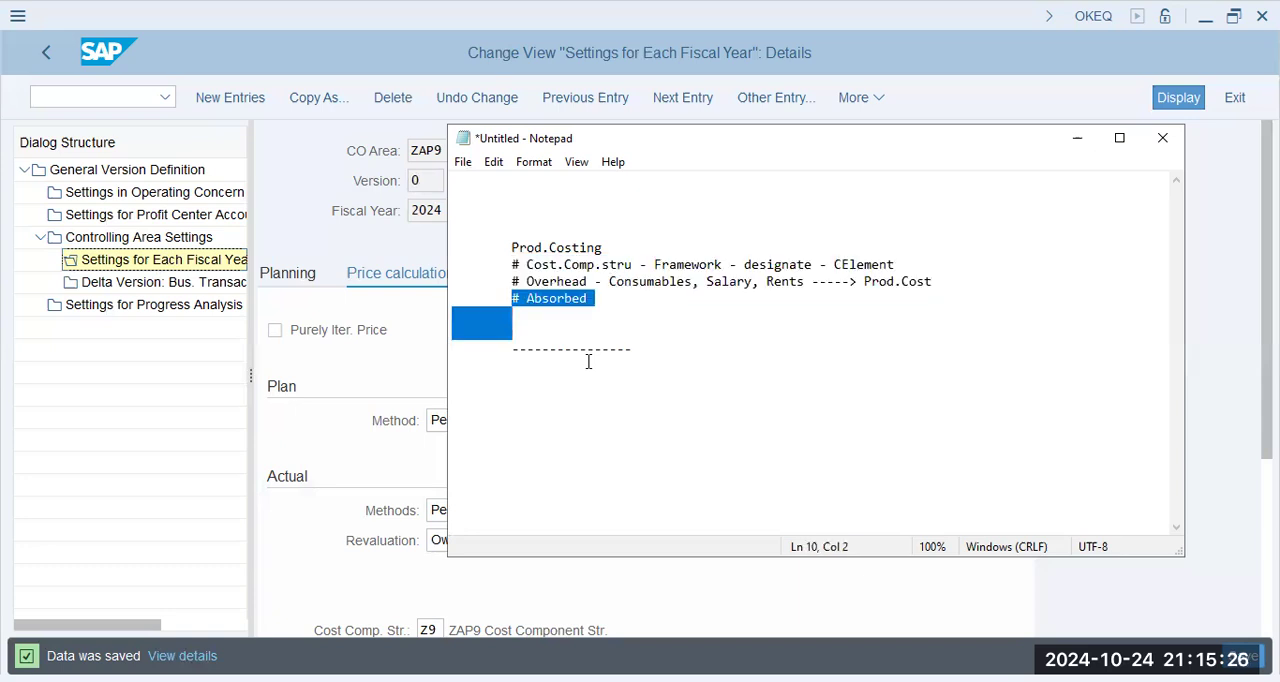
key("Down")
key("Down")
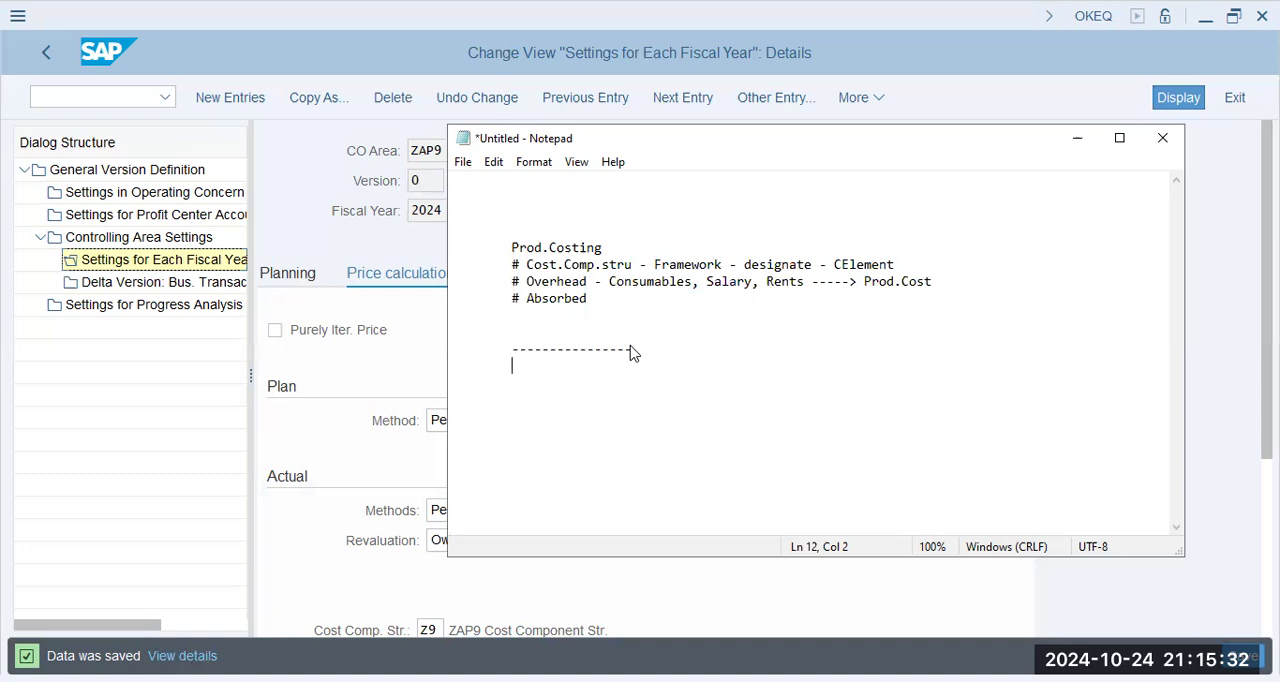
- Switch back to SAP and open the General Version Definition from the fiscal year settings
left_click(38, 55)
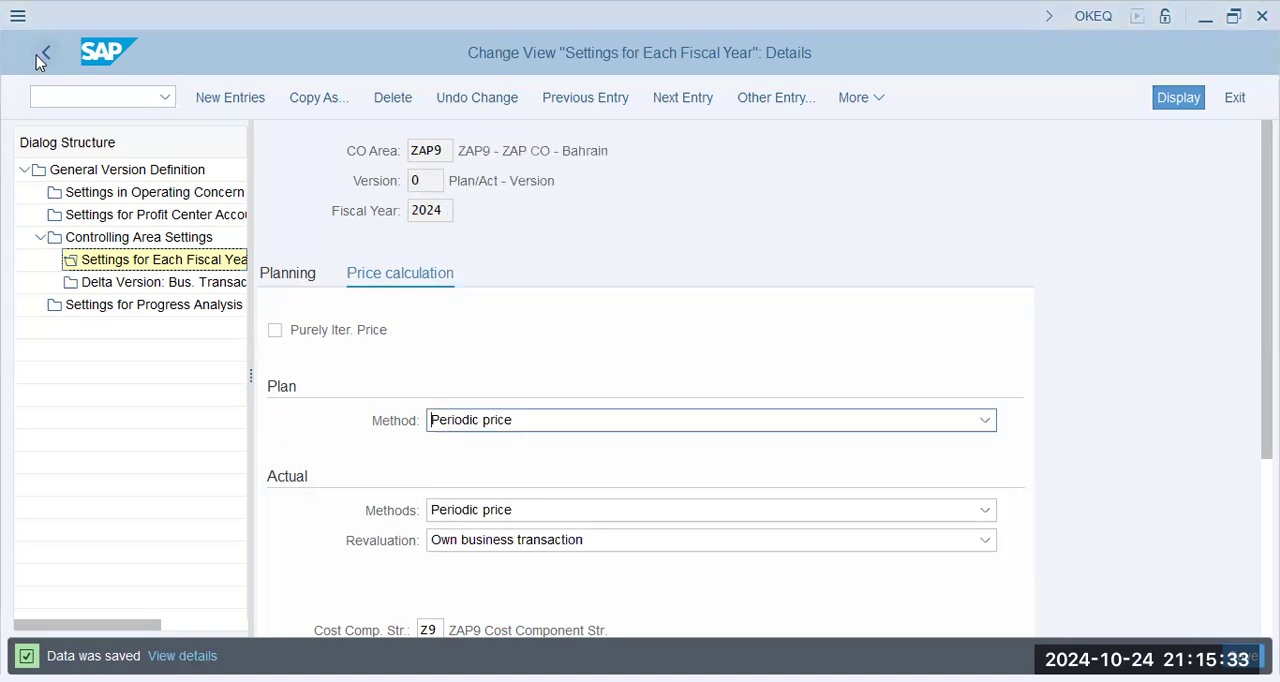
left_click(112, 171)
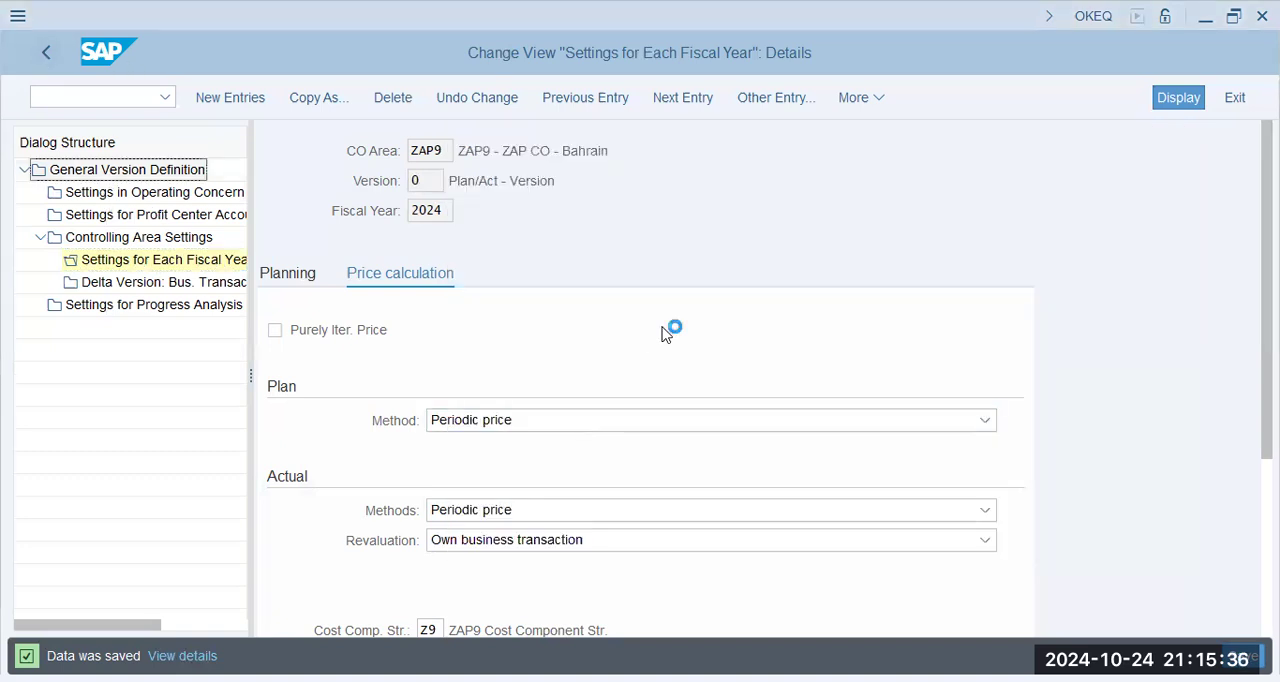